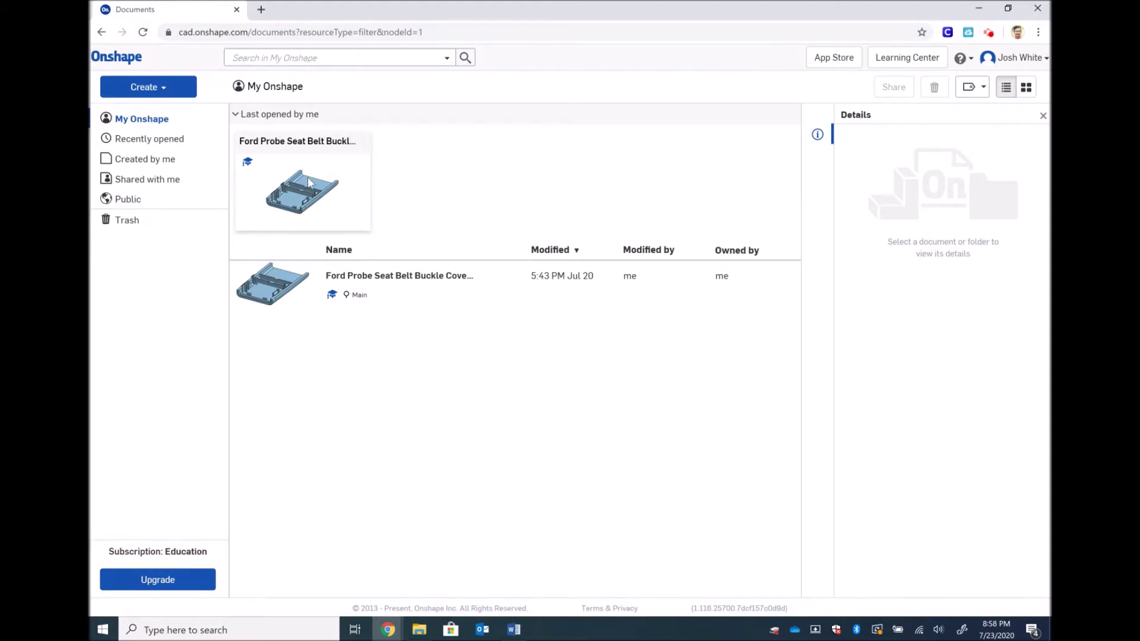
Step: Start a new document from the Create menu and name it 'Practice'
click(171, 90)
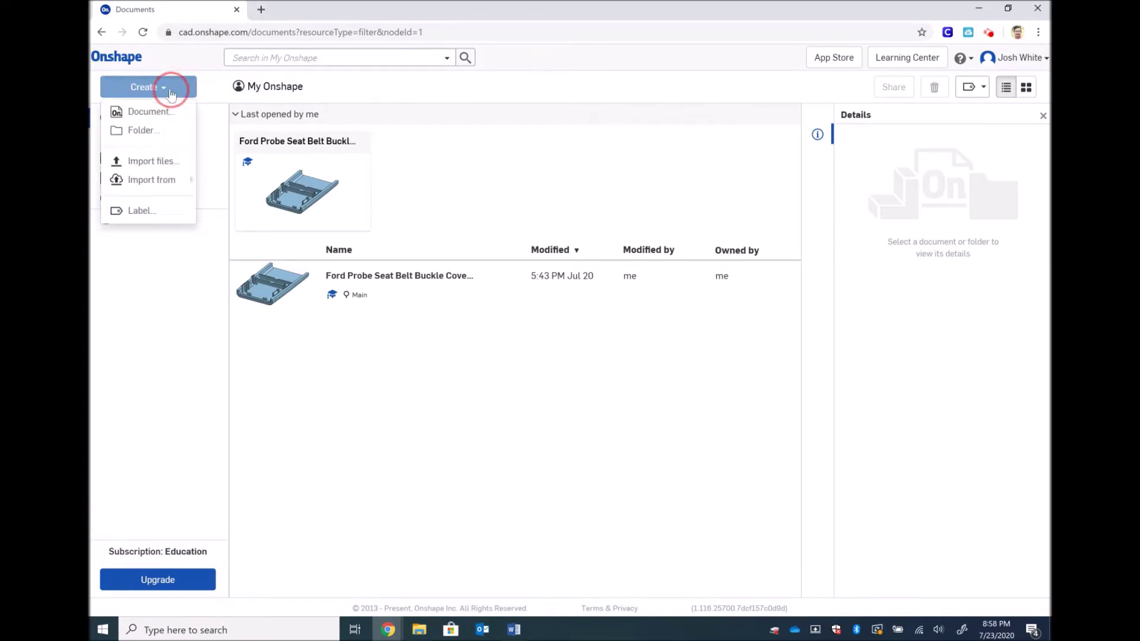
click(139, 113)
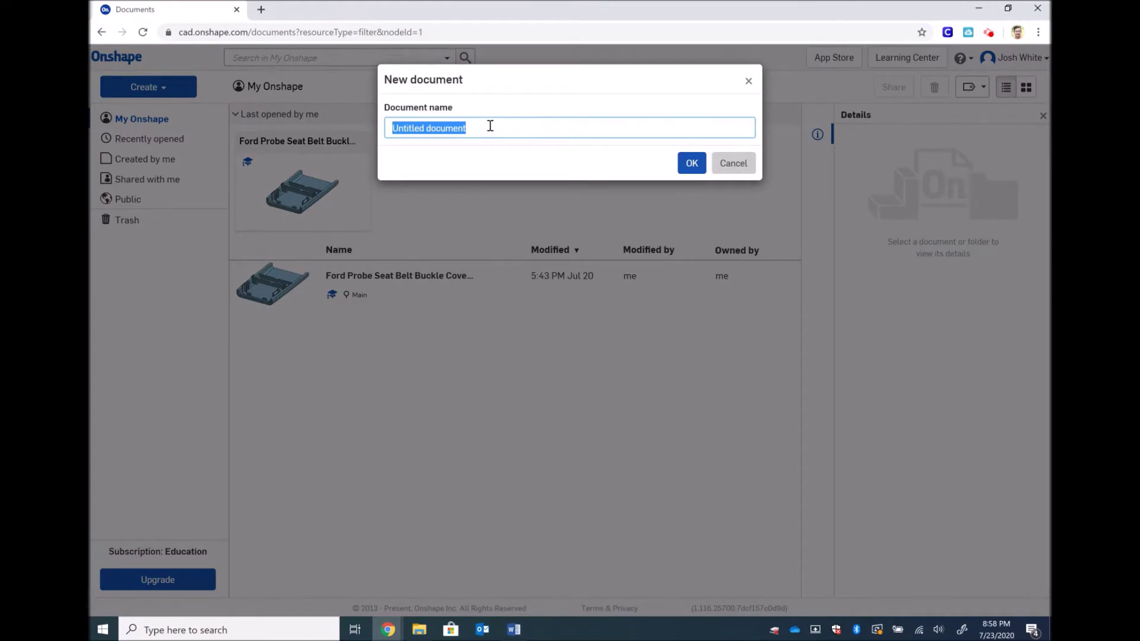
text(Practice)
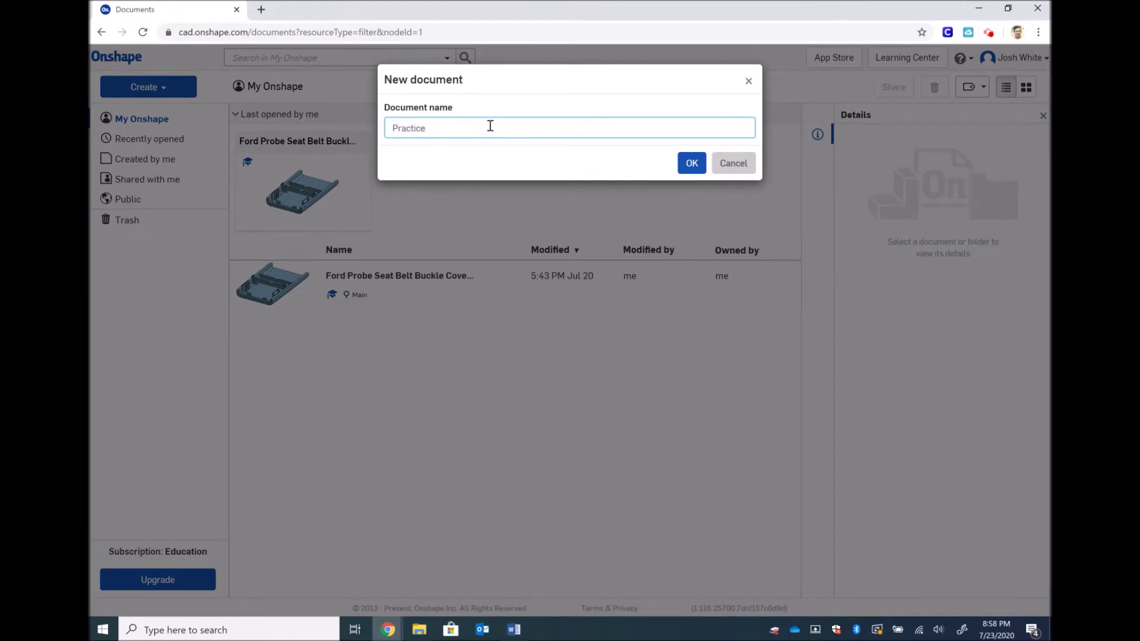
click(692, 164)
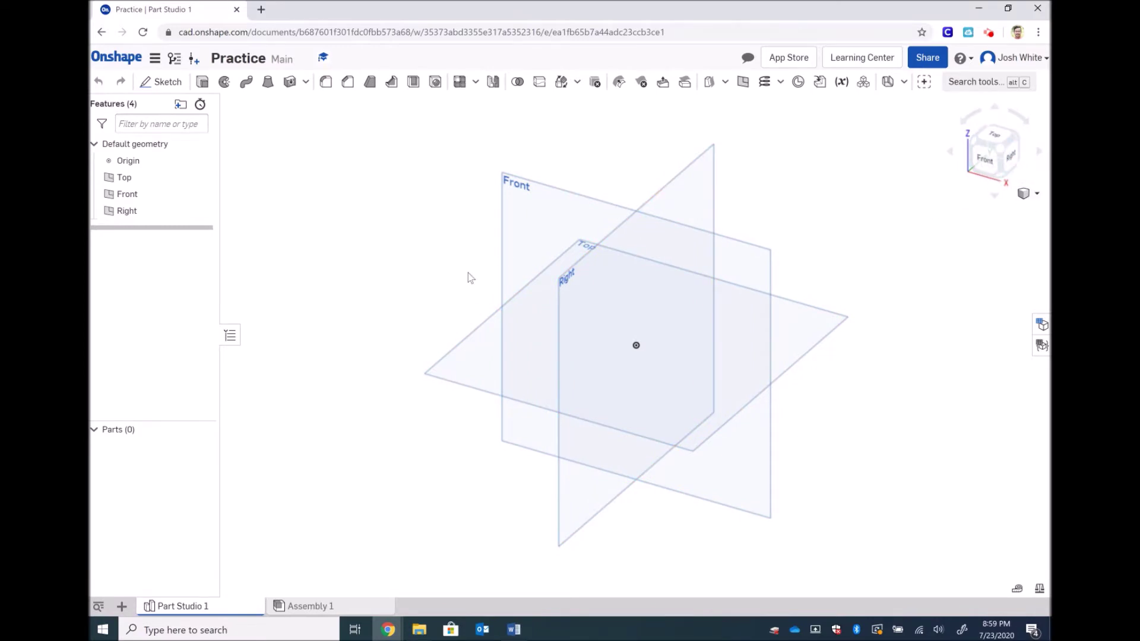
Step: Append ' Test' to the document name so it reads 'Practice Test'
click(239, 59)
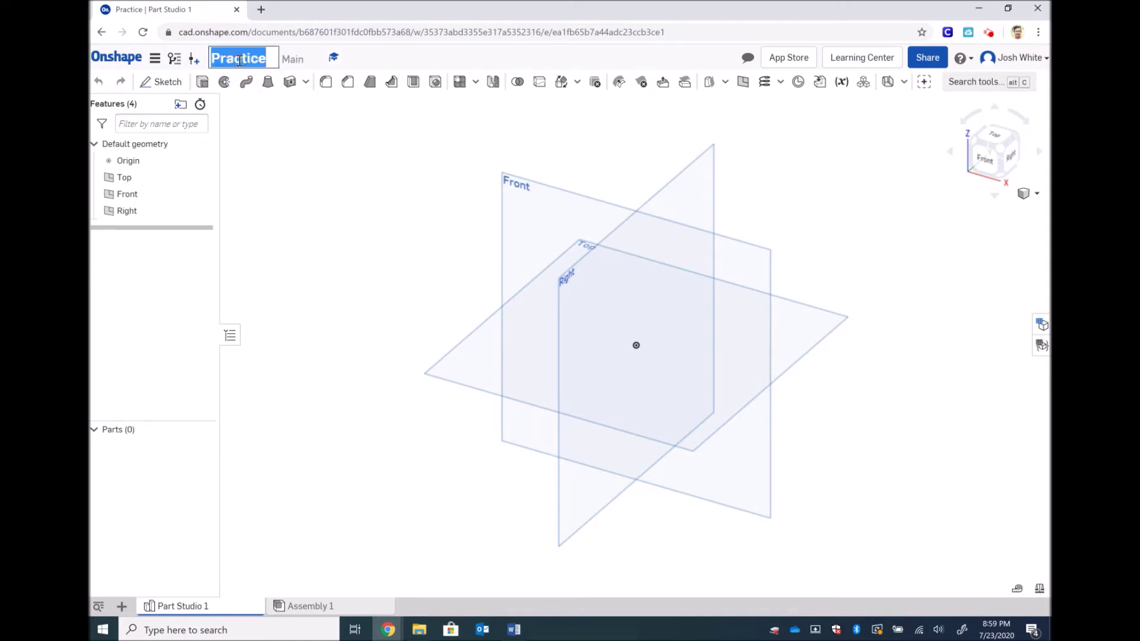
key(End)
text(Test)
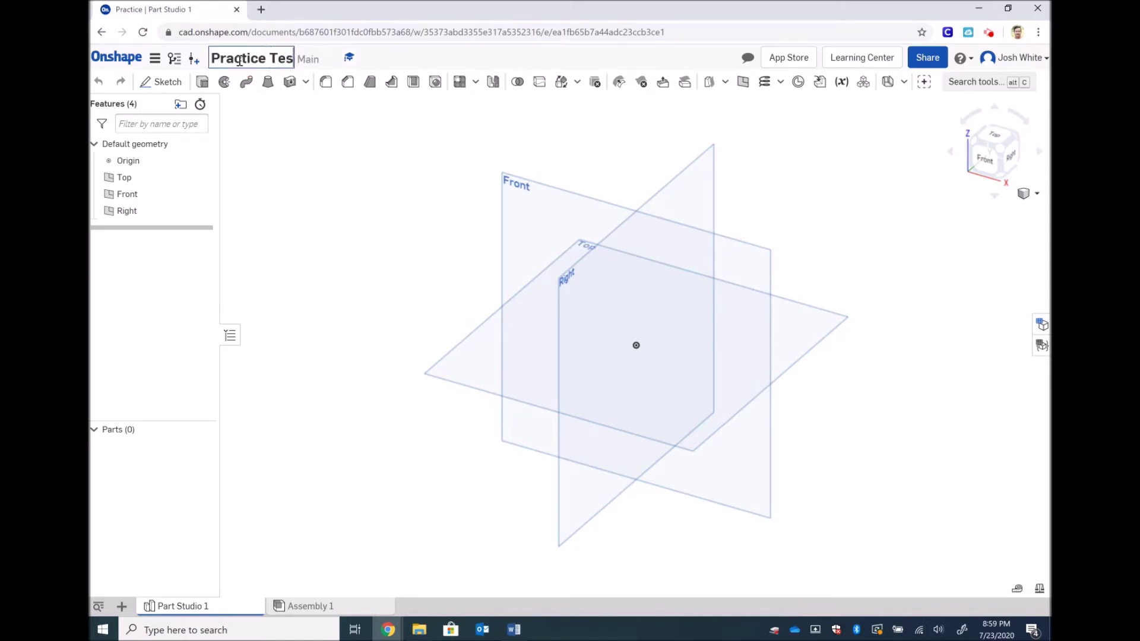
right_click(389, 181)
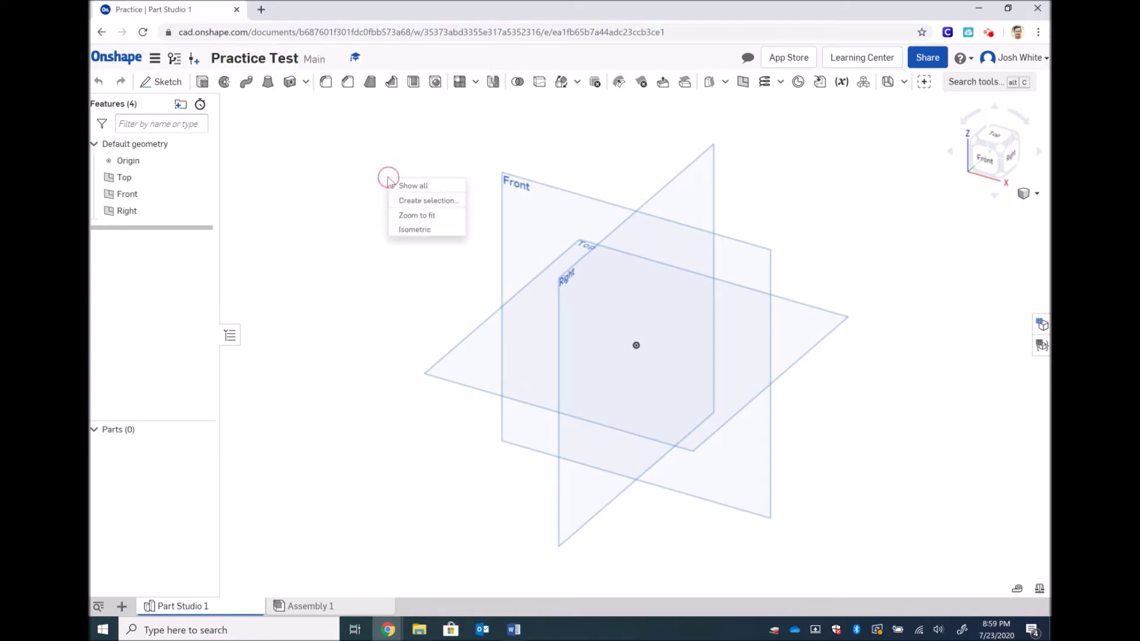
click(374, 166)
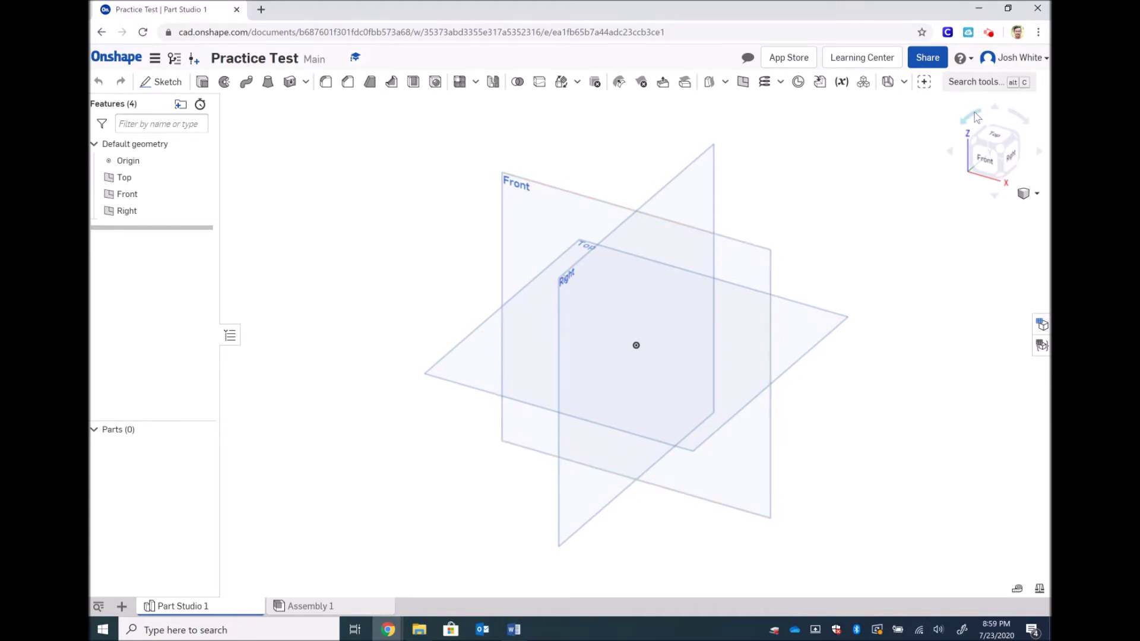
click(1029, 120)
click(1022, 116)
click(973, 145)
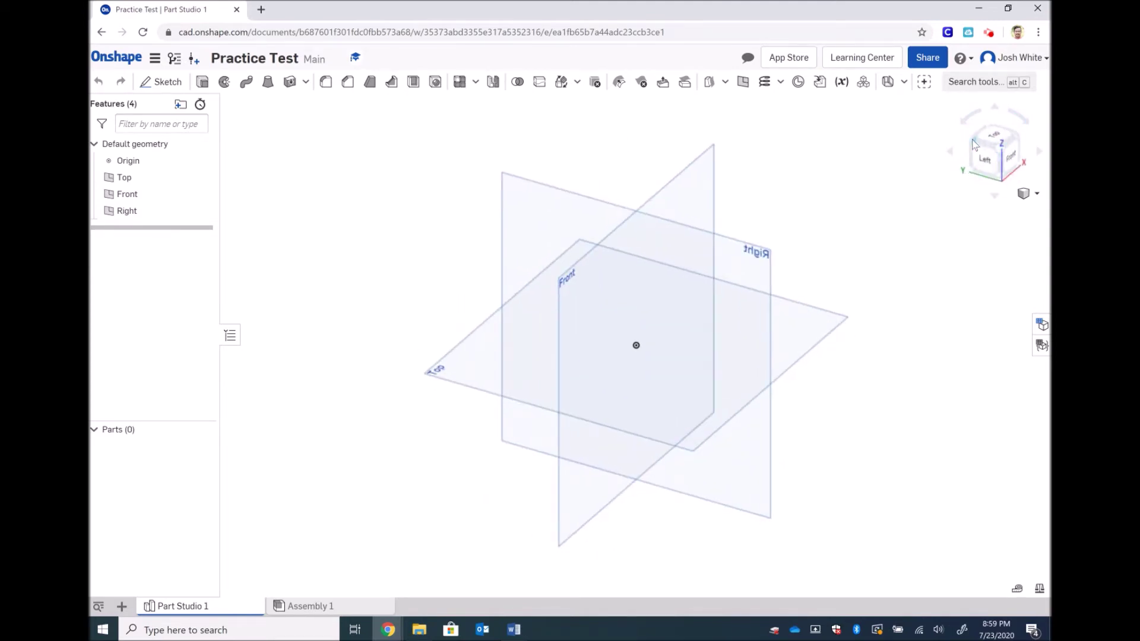
click(1017, 139)
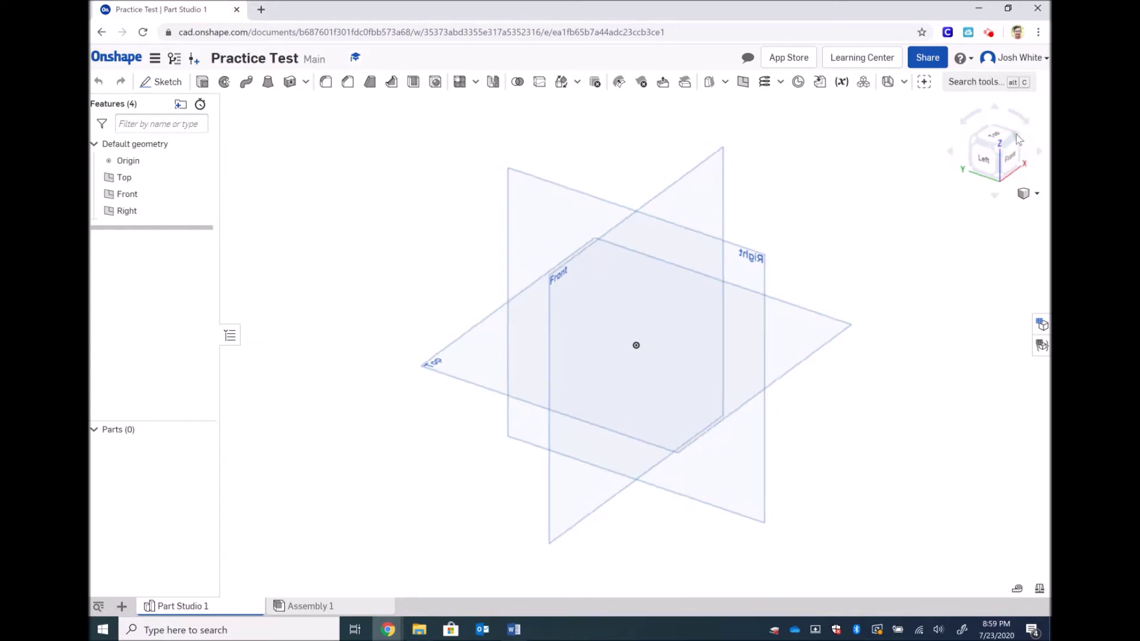
click(993, 199)
click(993, 200)
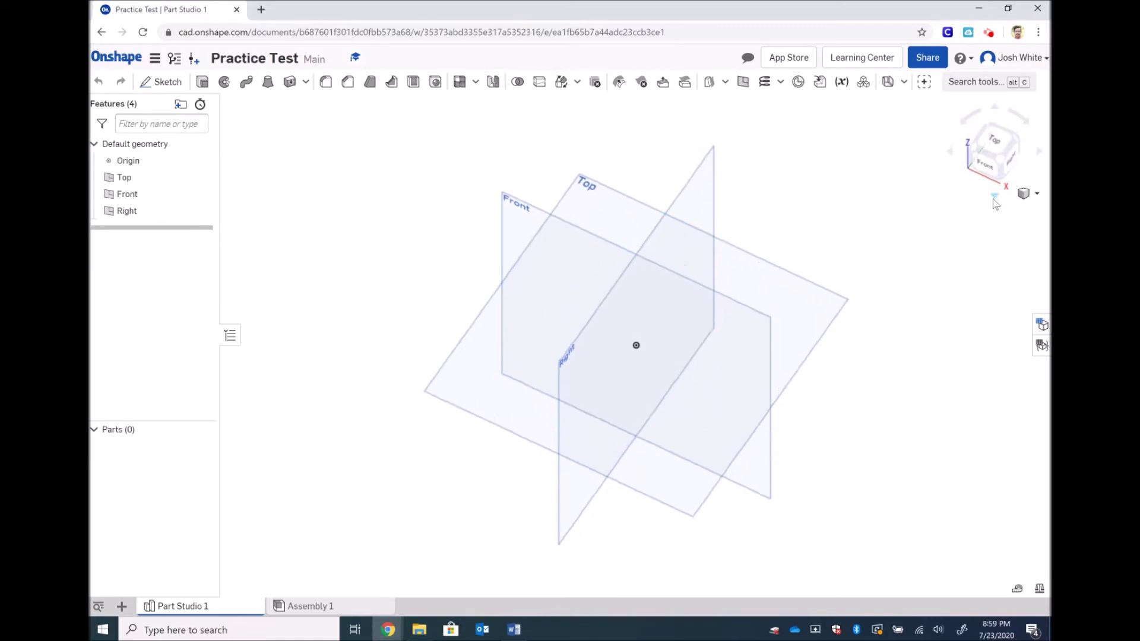
click(949, 152)
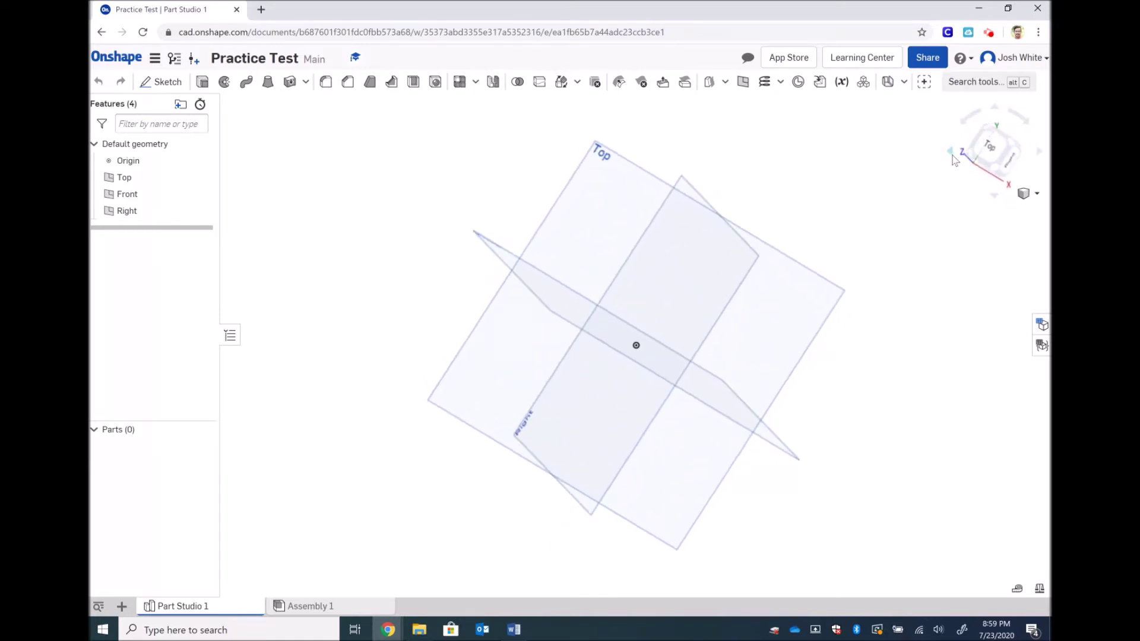
click(1039, 153)
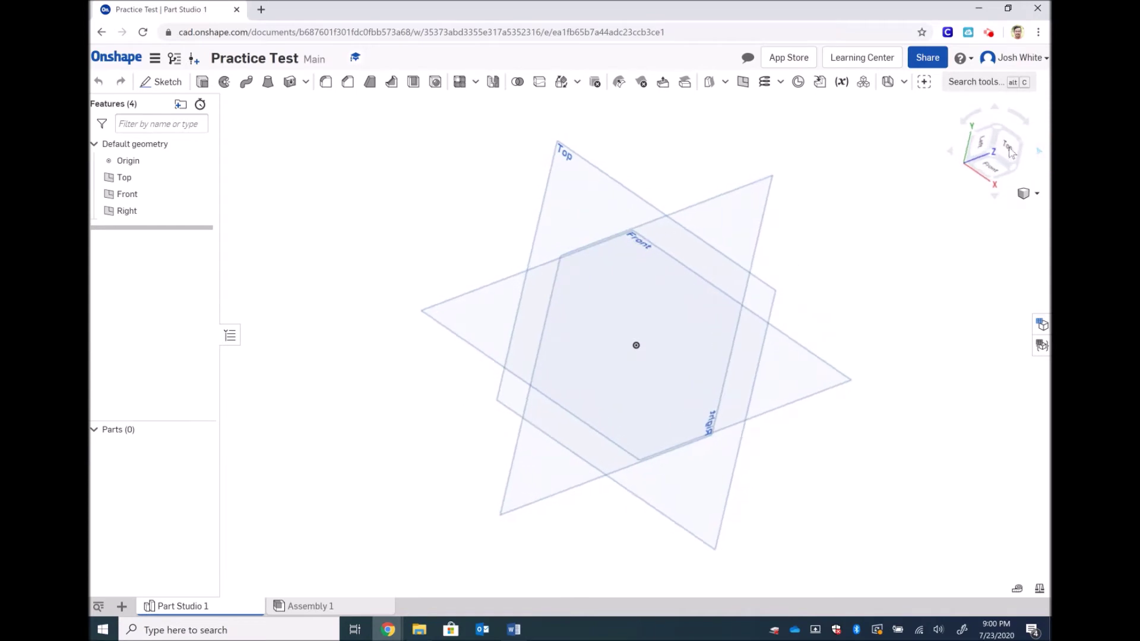
click(992, 107)
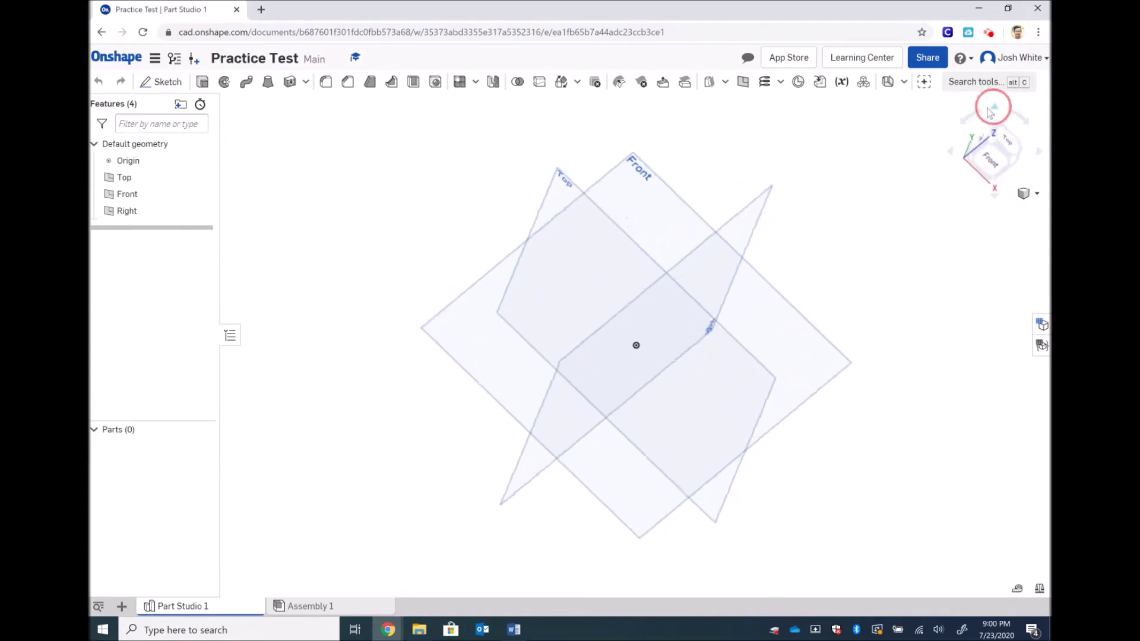
click(968, 115)
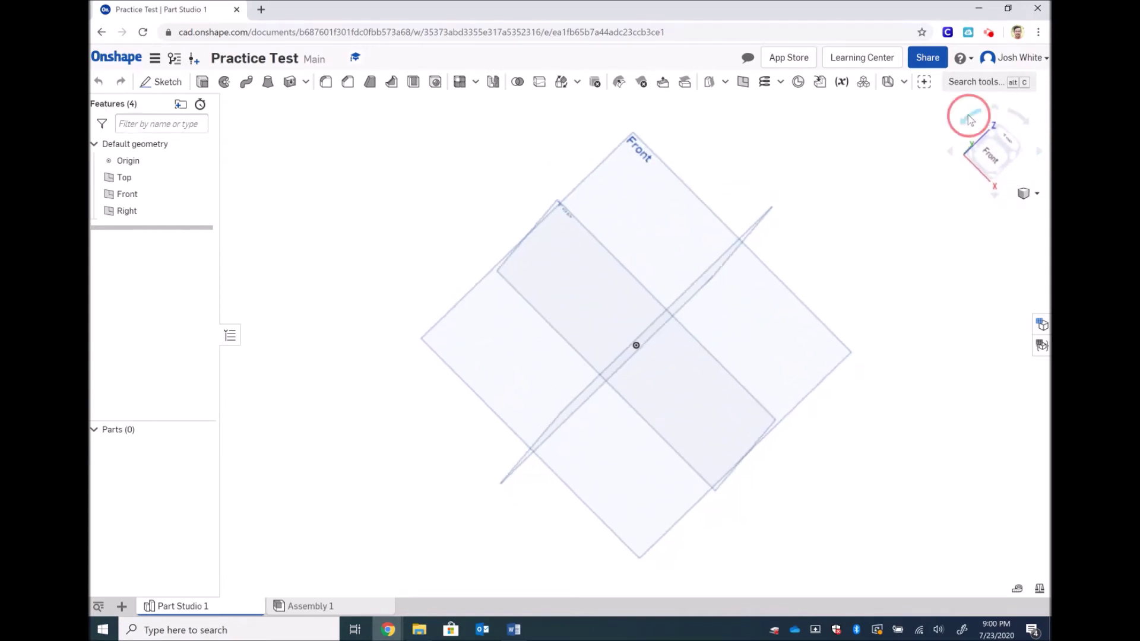
click(1022, 119)
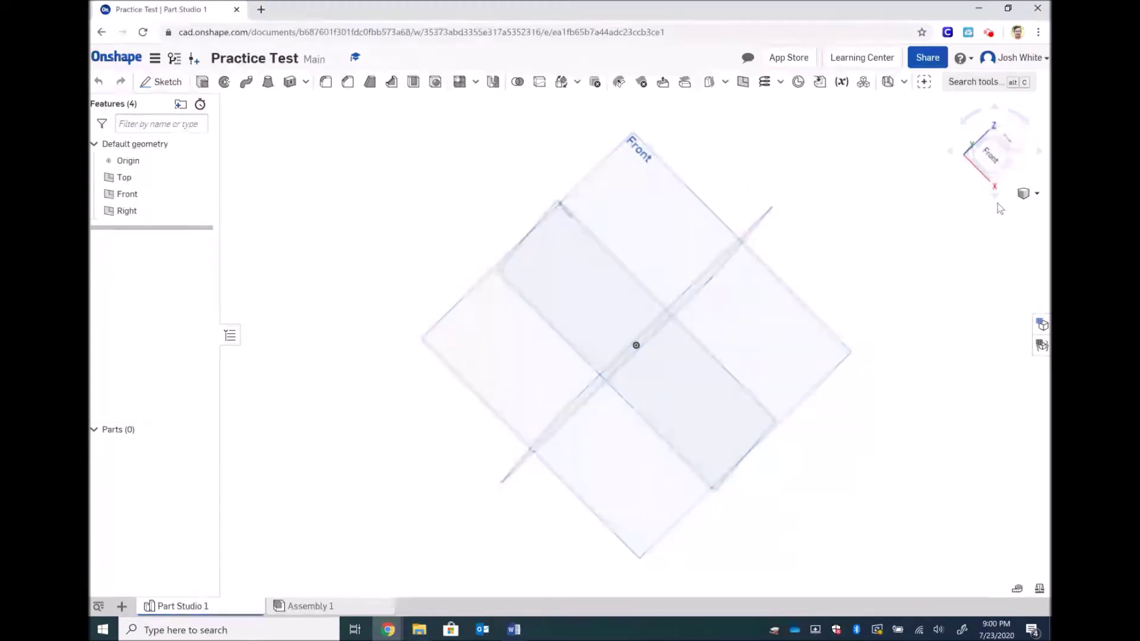
click(1025, 194)
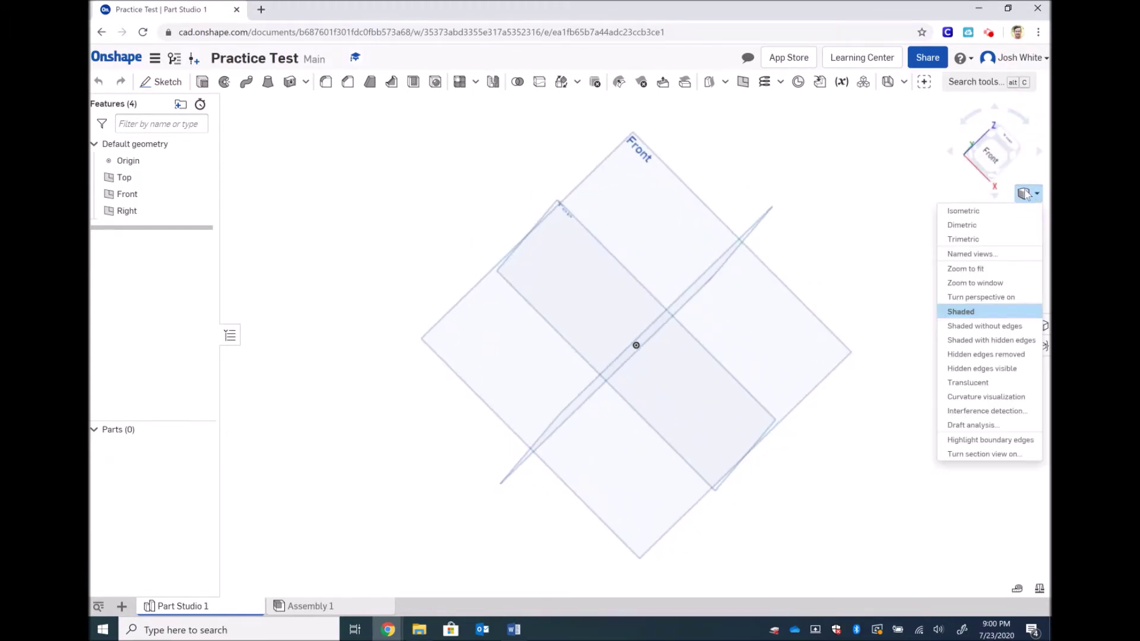
click(980, 212)
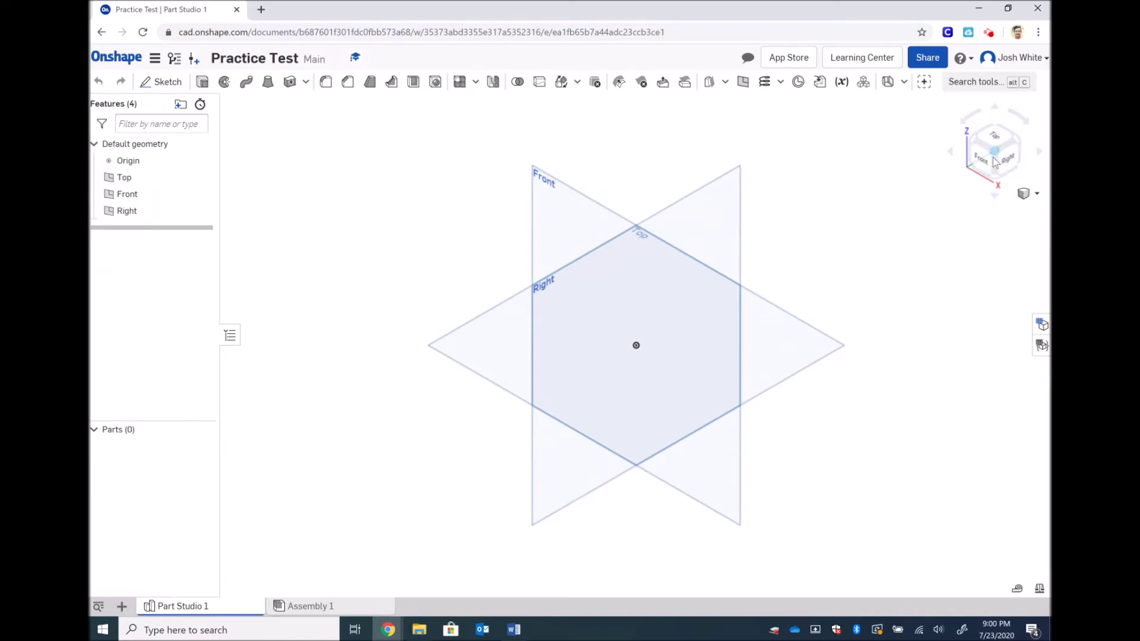
drag(996, 158, 974, 146)
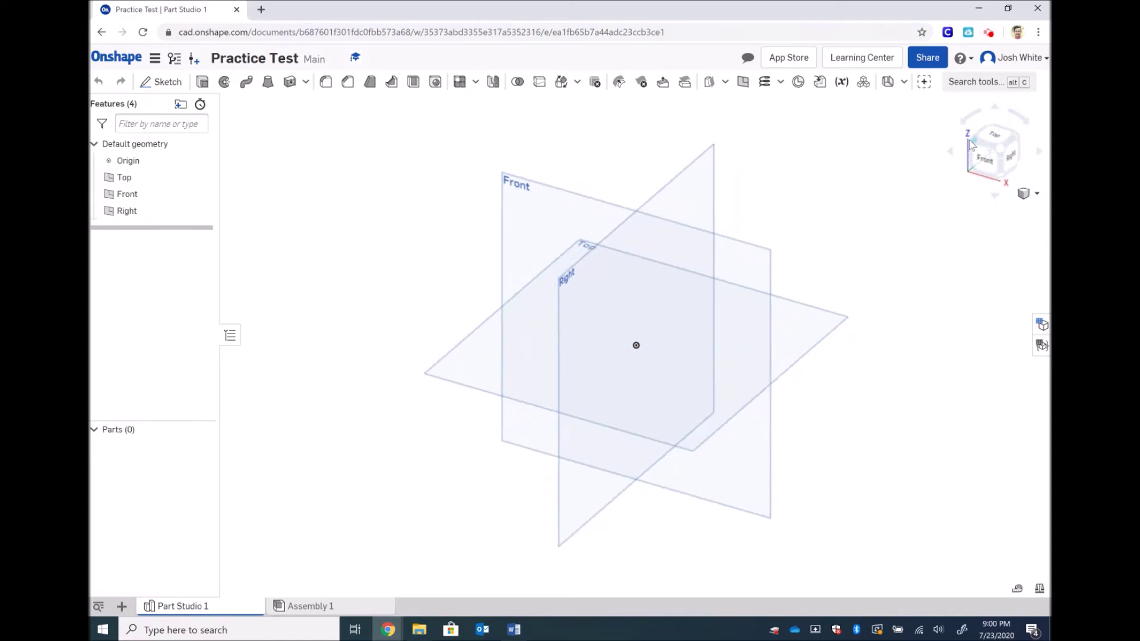
click(969, 140)
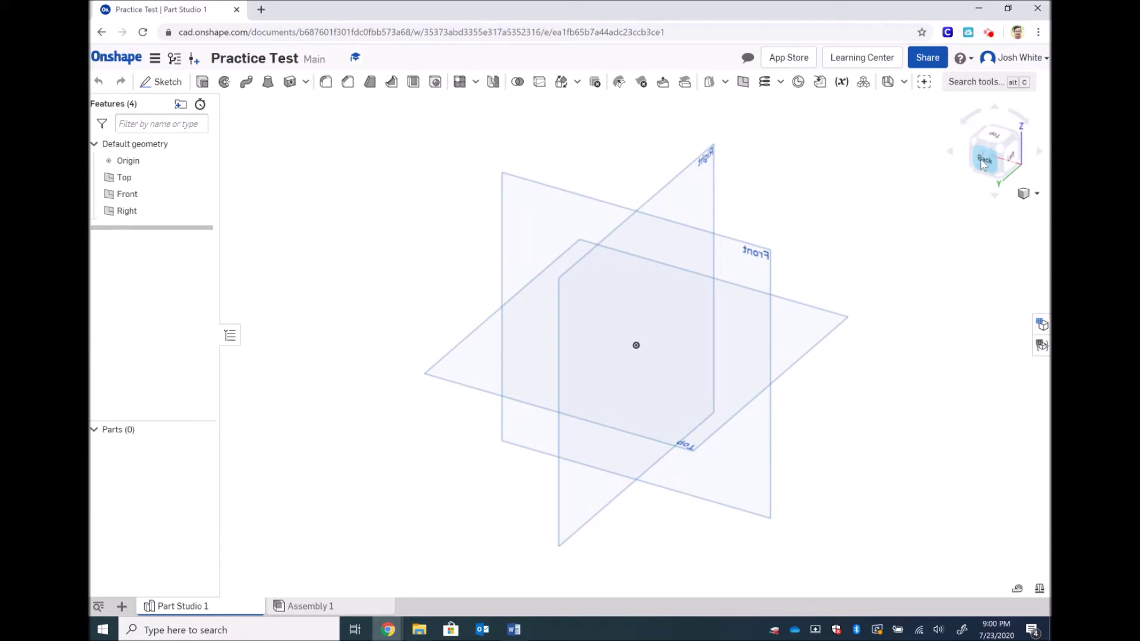
Step: Rotate the view around the planes with the view cube arrows until Front faces straight on
click(981, 160)
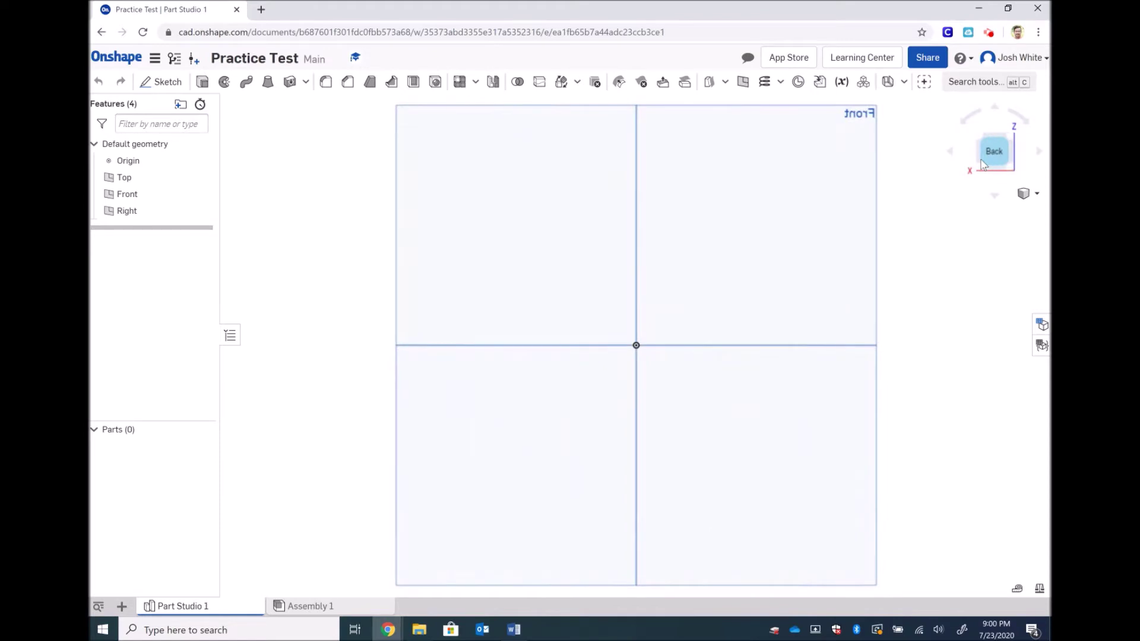
click(995, 108)
click(995, 109)
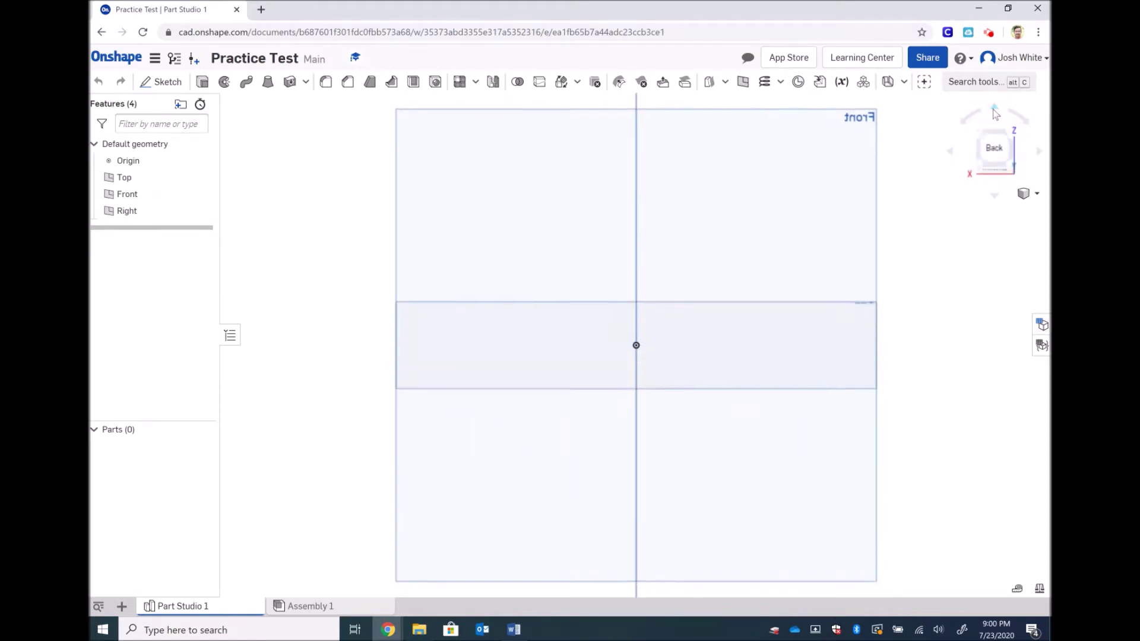
click(995, 110)
click(994, 110)
click(995, 110)
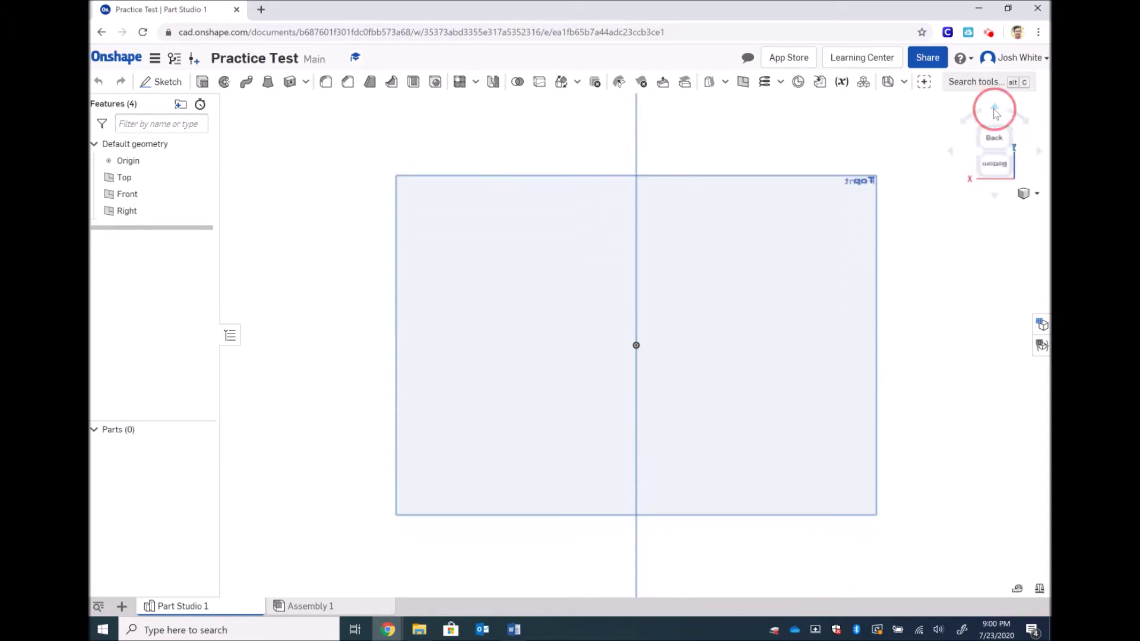
click(995, 110)
click(995, 110)
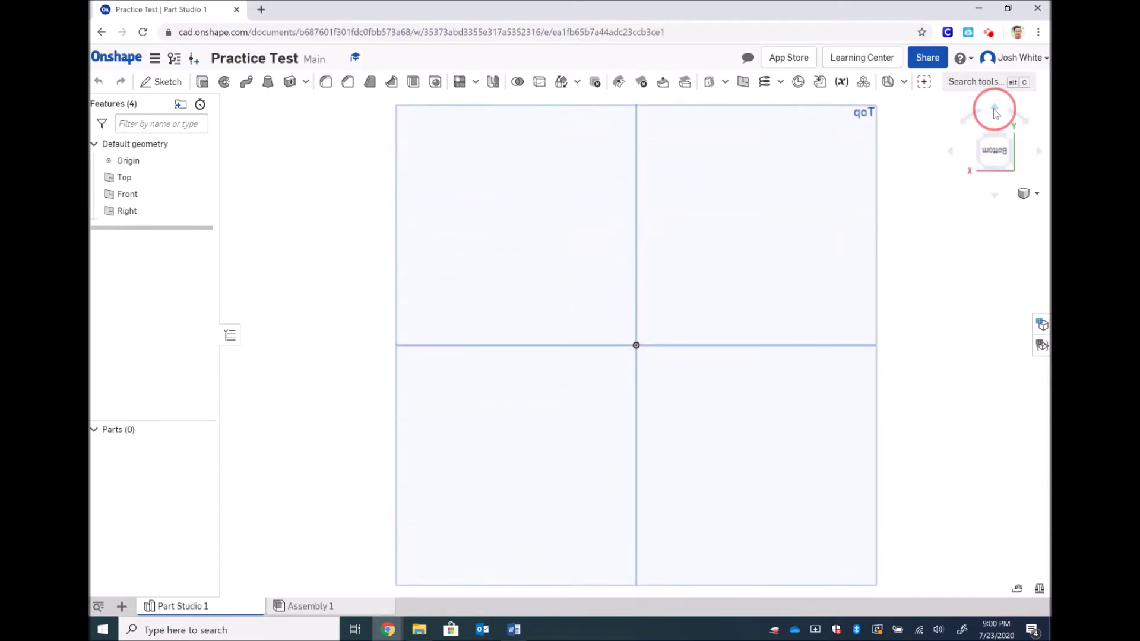
click(995, 110)
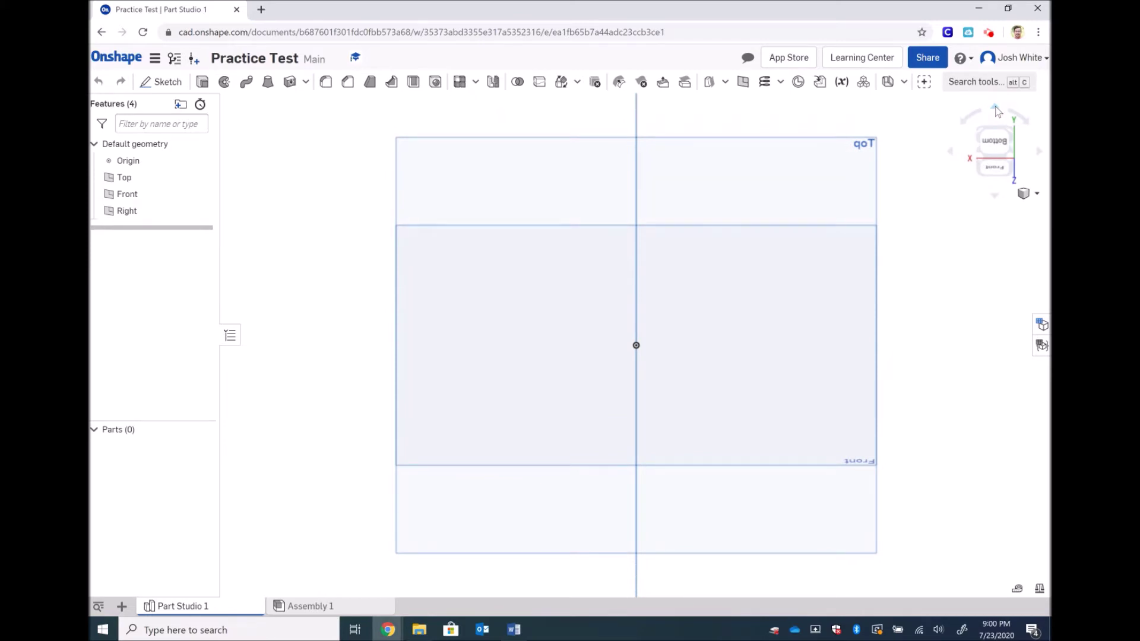
click(995, 110)
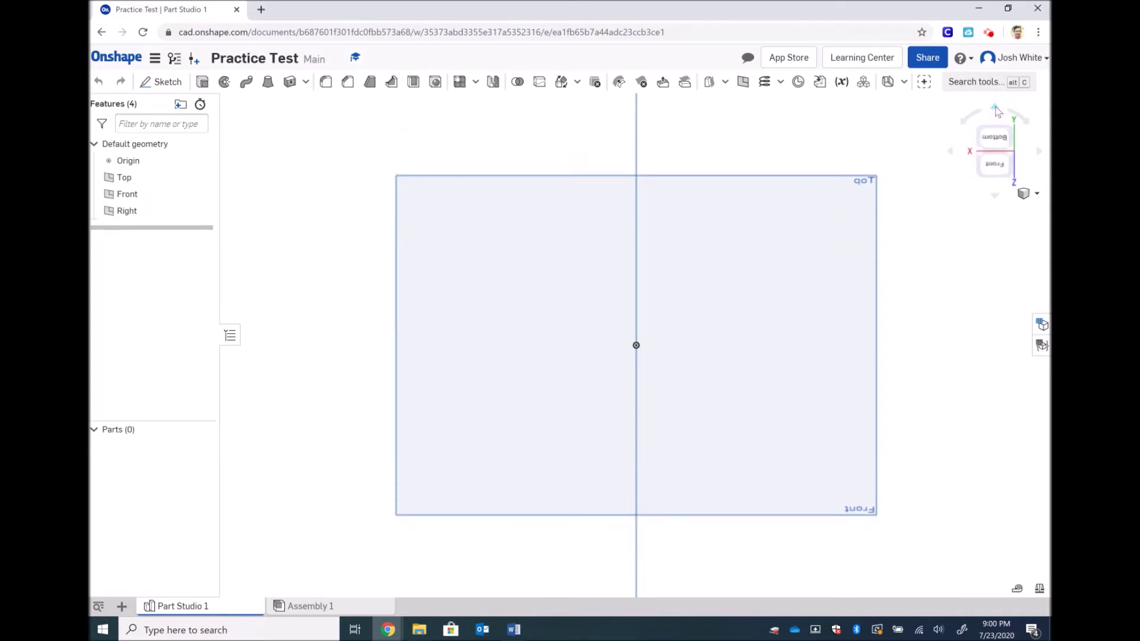
click(995, 109)
click(996, 108)
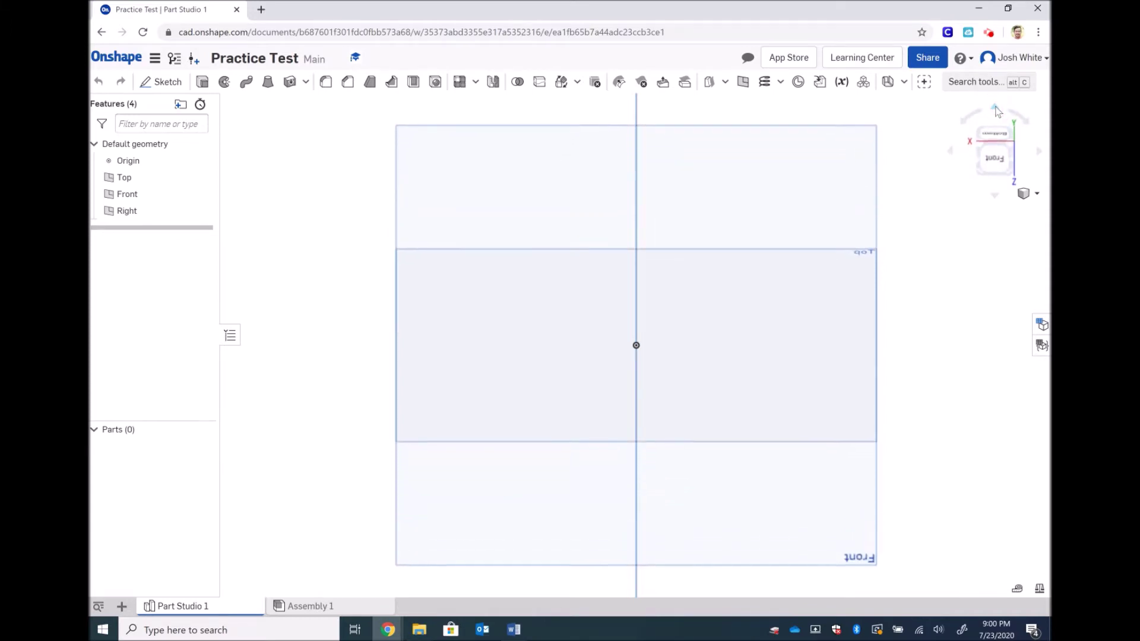
click(996, 108)
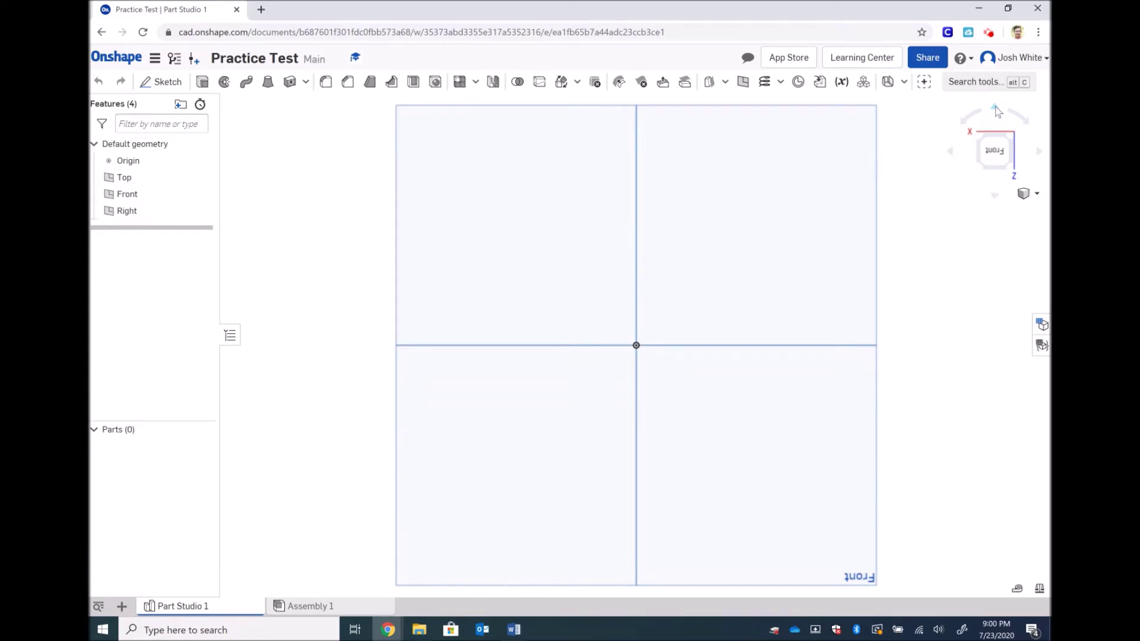
Step: Switch the view back to Isometric from the view cube menu
click(1025, 194)
click(1013, 209)
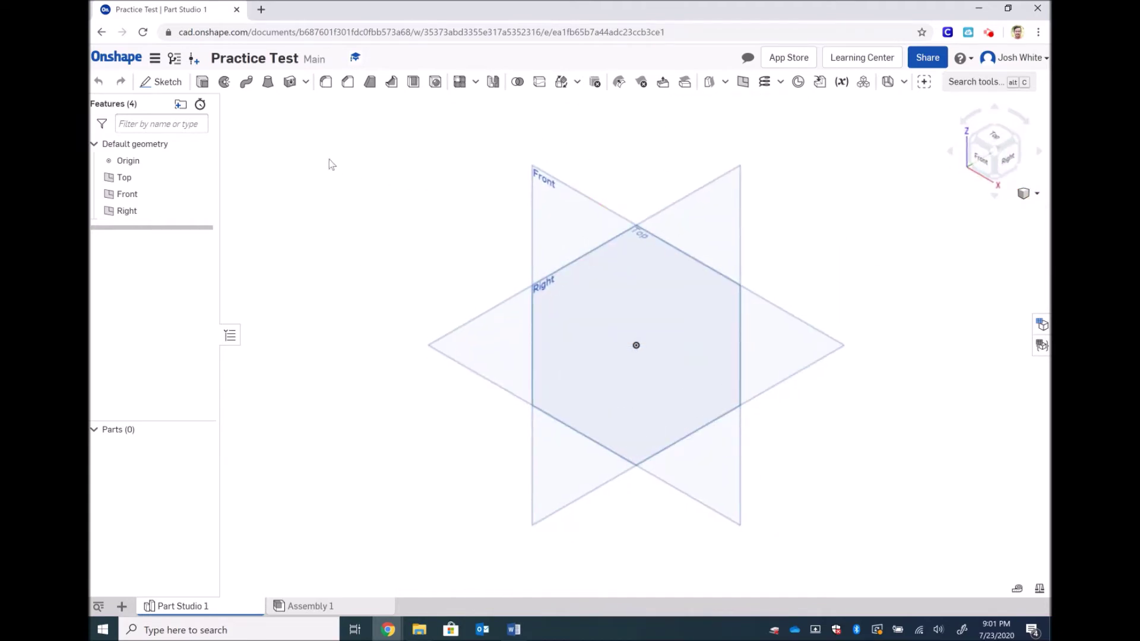
click(159, 86)
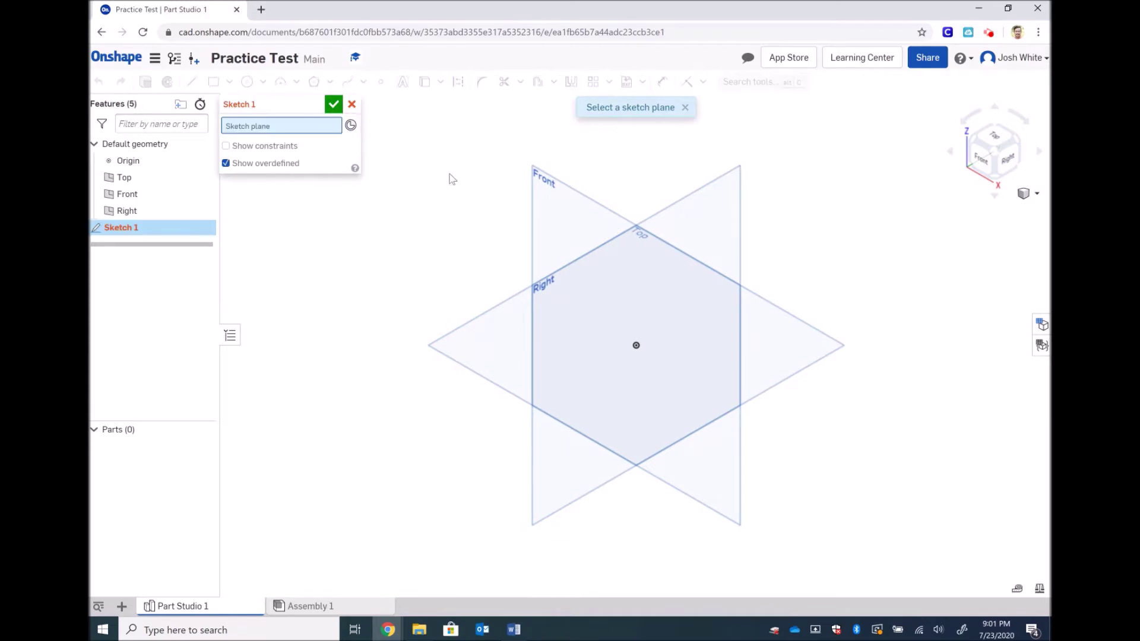
Step: Place Sketch 1 on the Front plane, accept it, and reopen it for editing
click(537, 174)
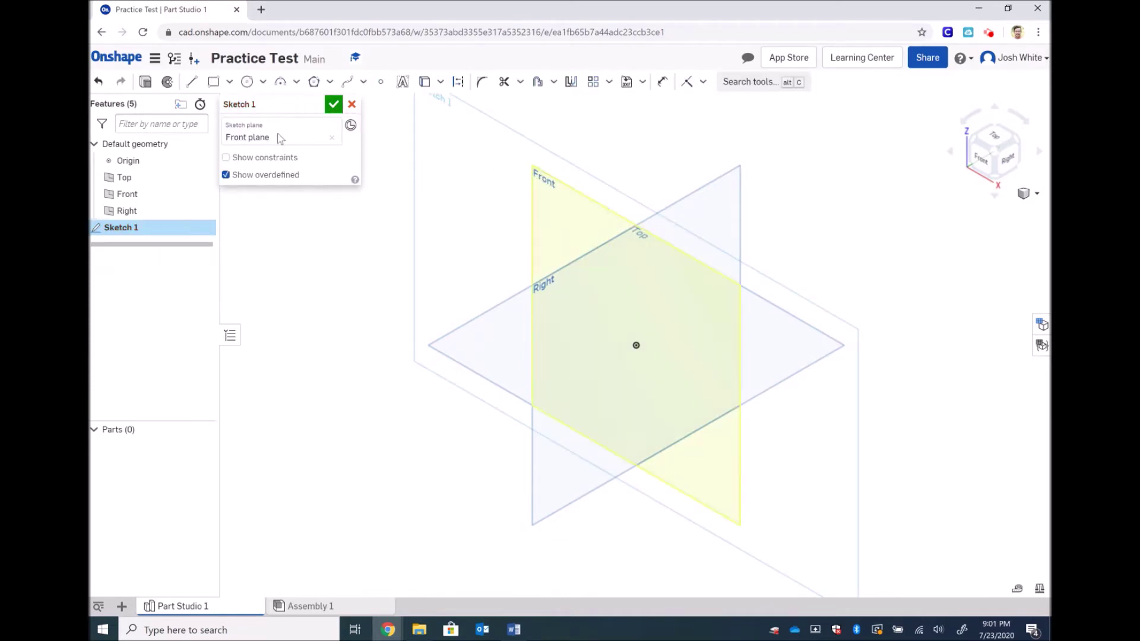
click(333, 105)
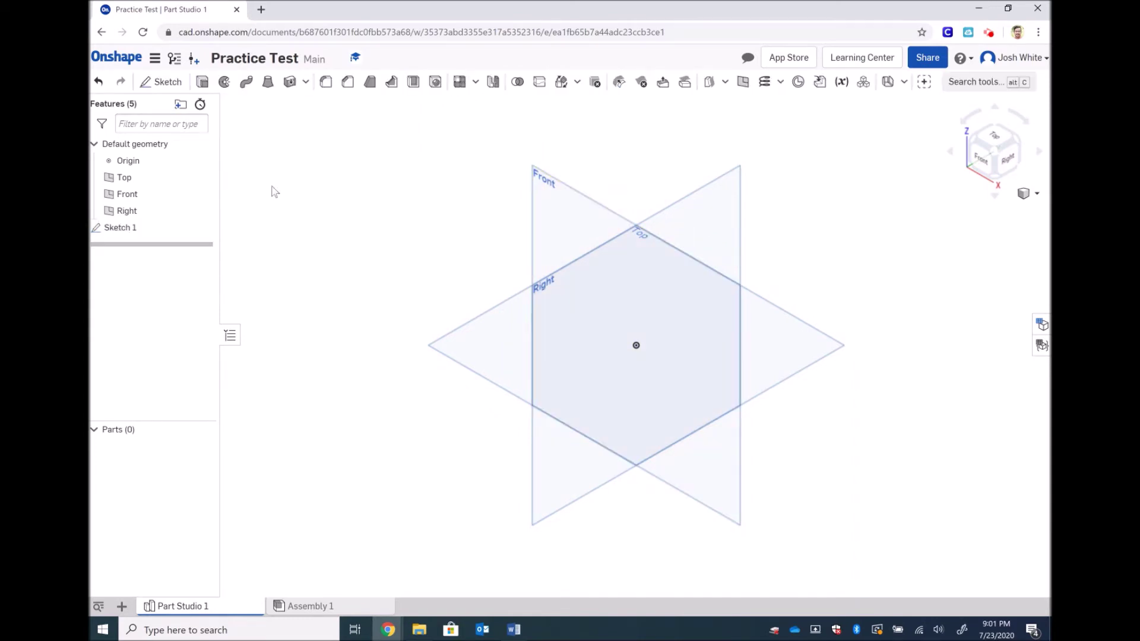
click(127, 231)
double_click(127, 232)
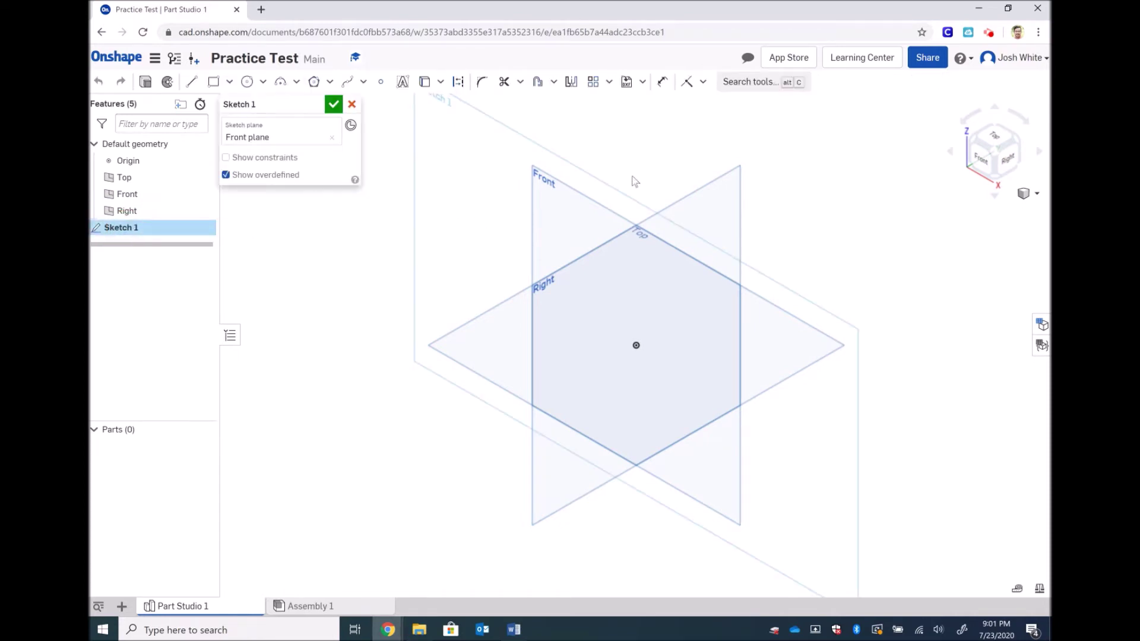
Step: Face the Front plane and draw a closed four-sided shape of lines around the origin
click(986, 163)
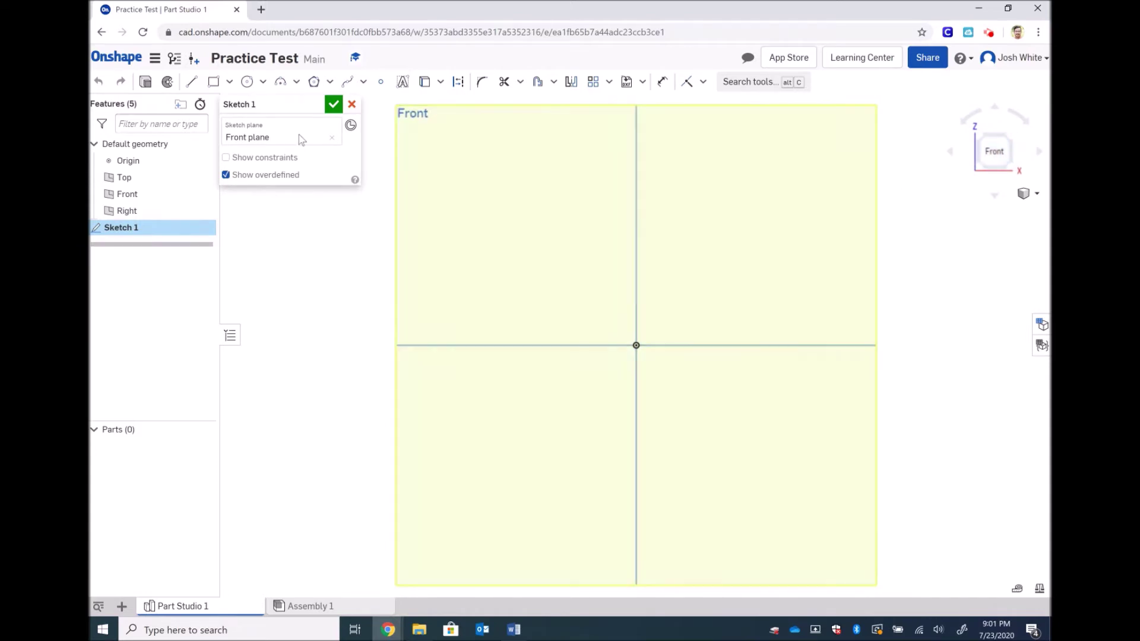
click(192, 85)
click(471, 223)
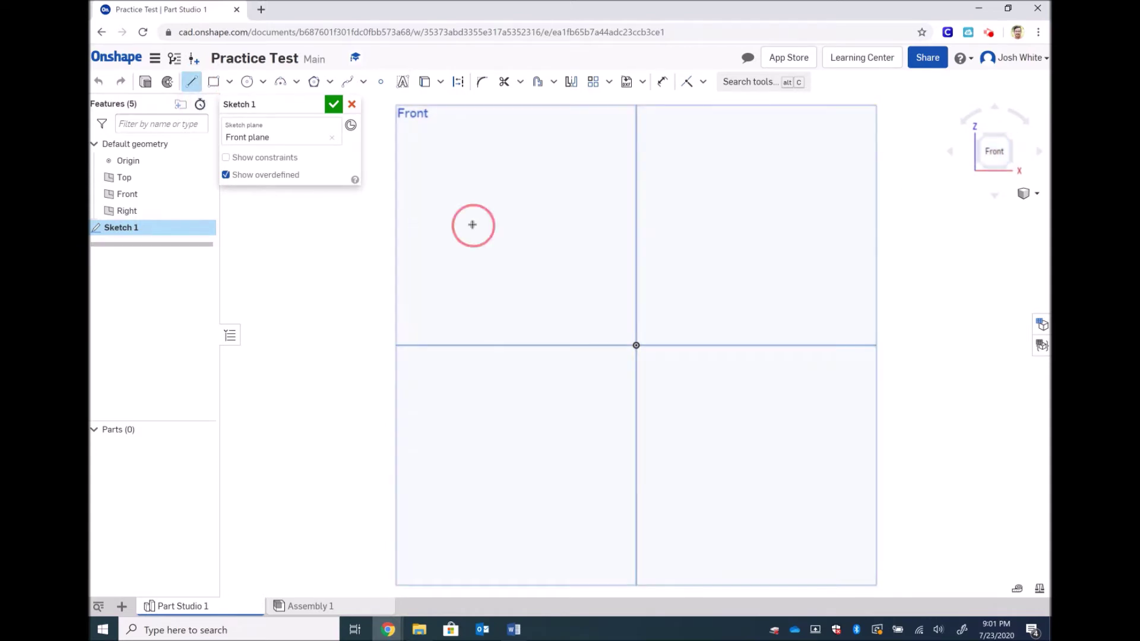
click(552, 172)
click(786, 243)
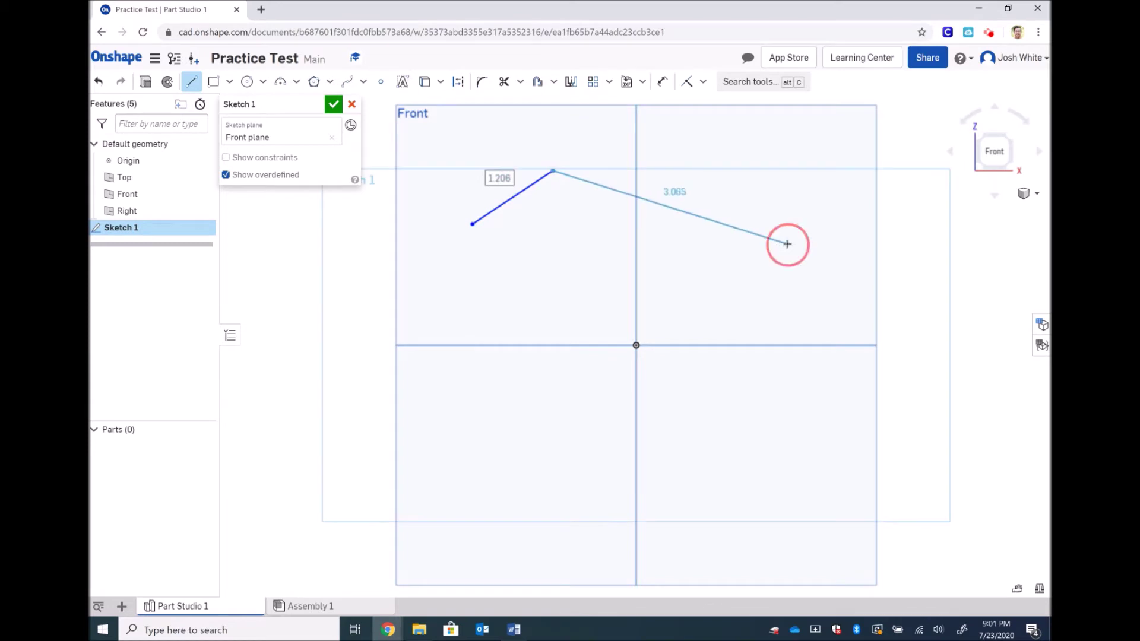
click(709, 431)
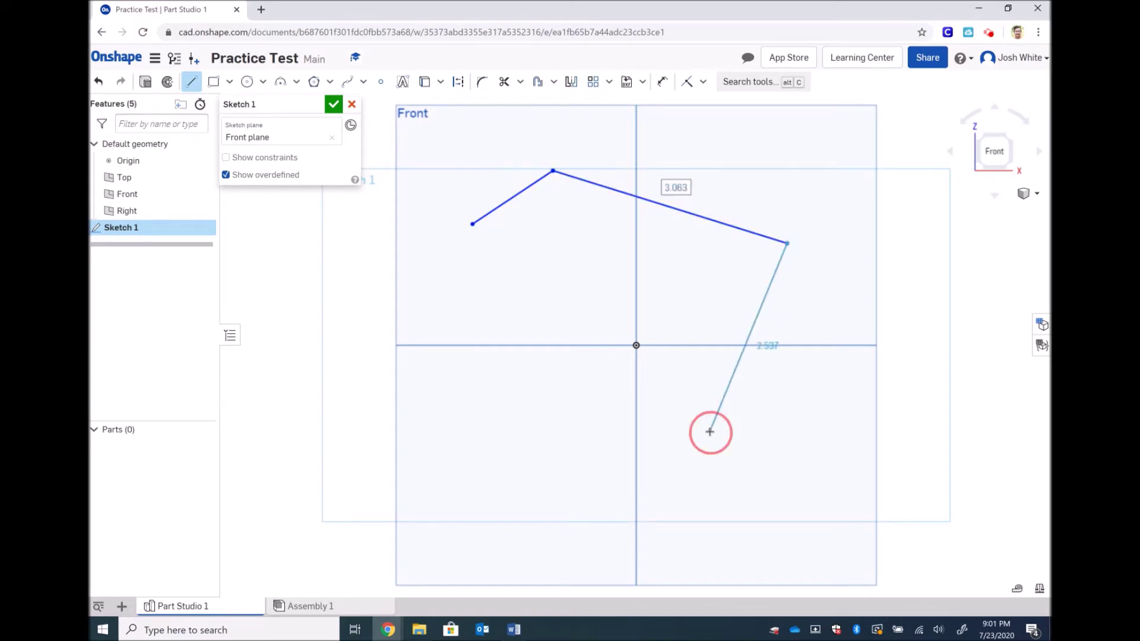
click(471, 224)
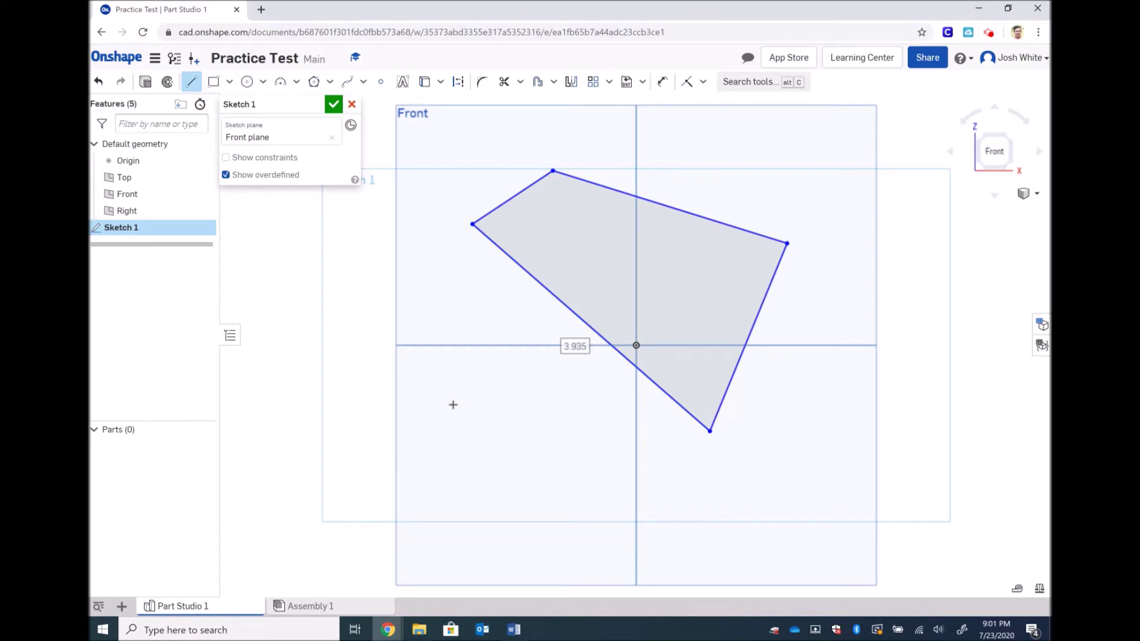
Step: Draw a closed triangle of lines to the left of and below the origin
right_click(453, 404)
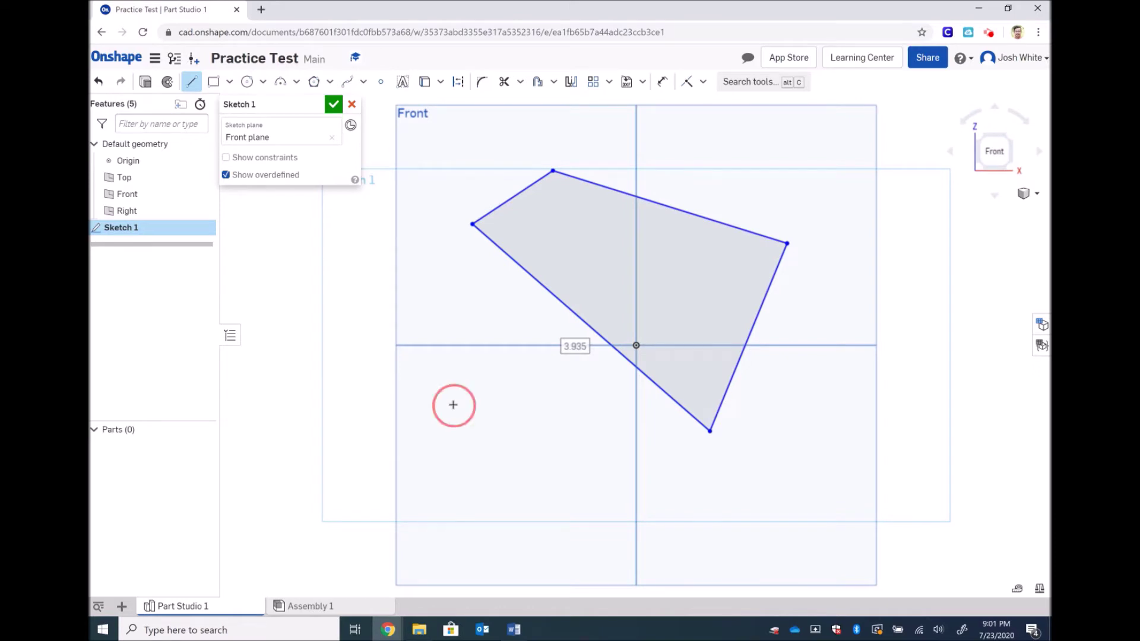
click(455, 322)
click(454, 321)
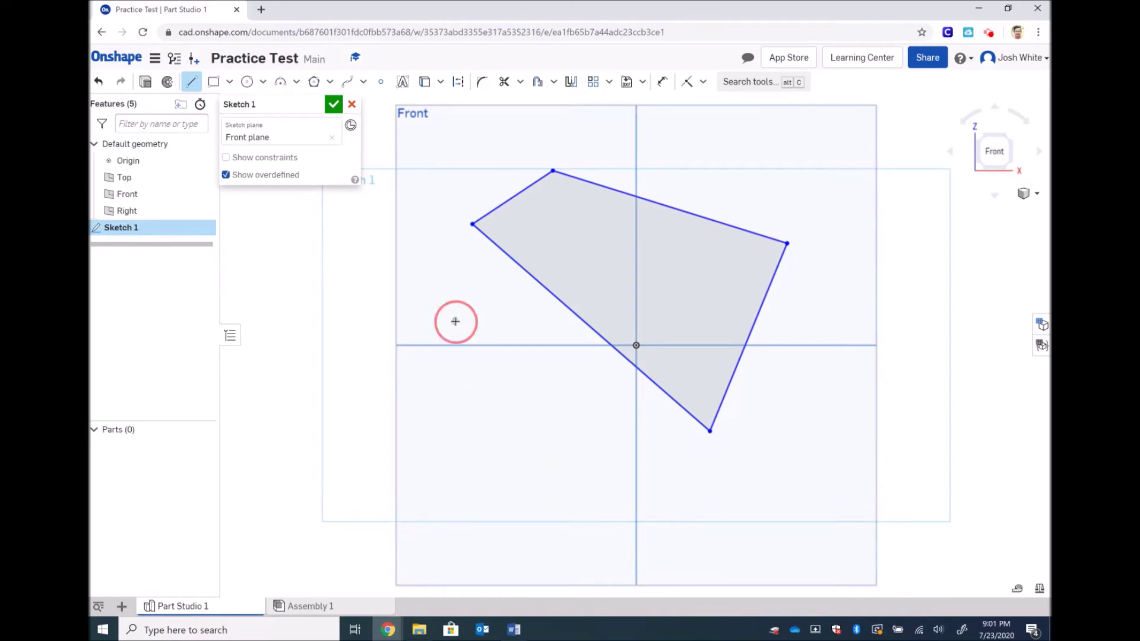
click(273, 409)
click(481, 483)
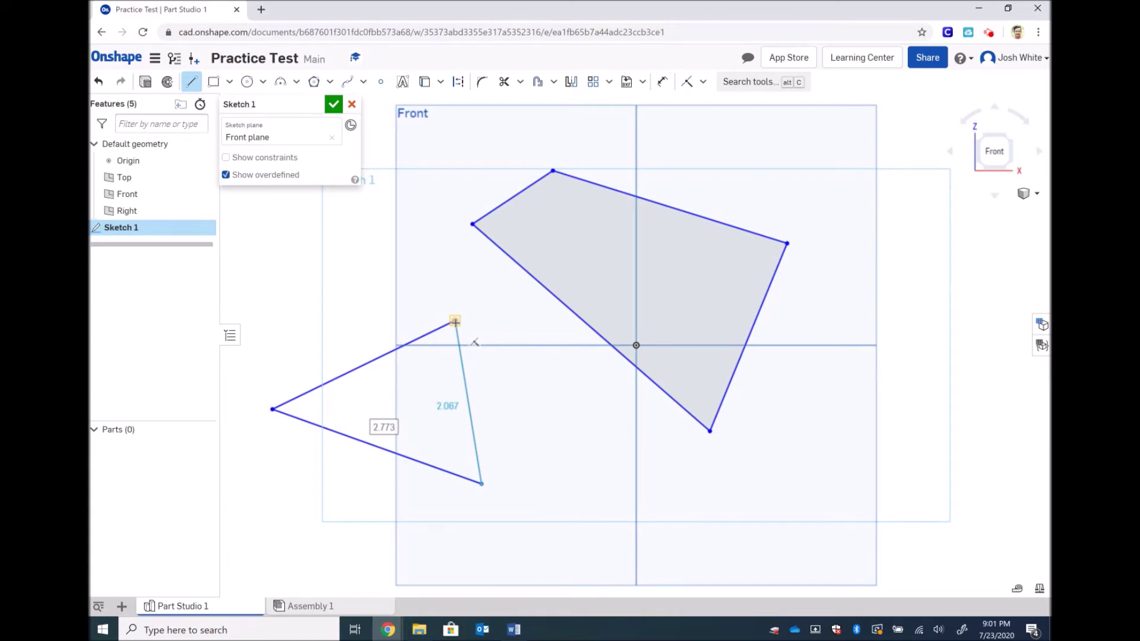
click(454, 321)
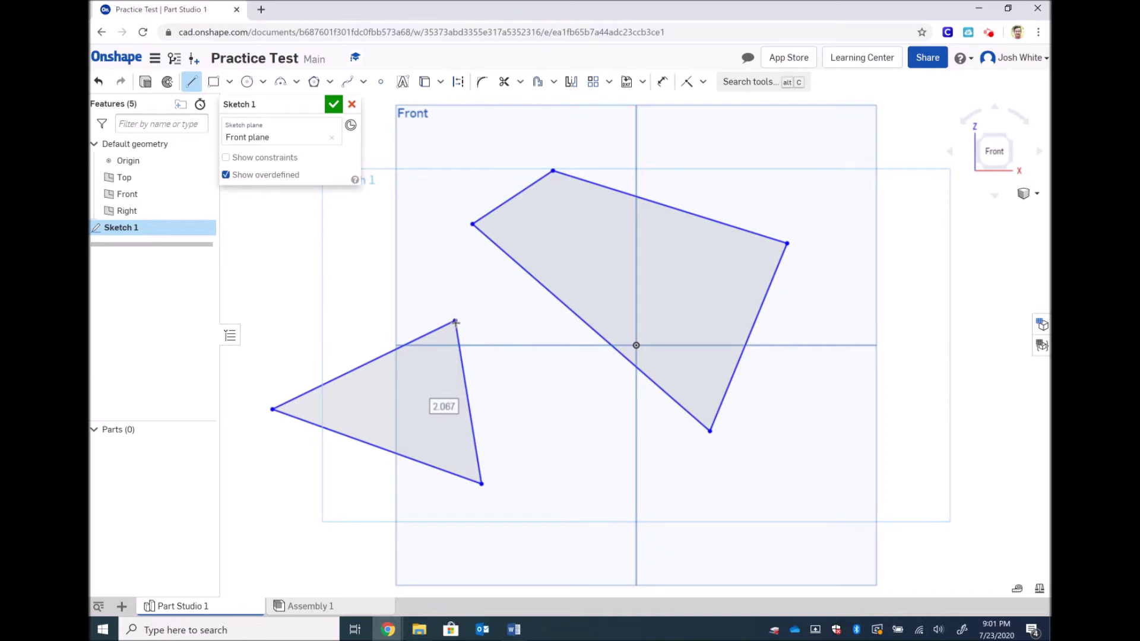
key(Escape)
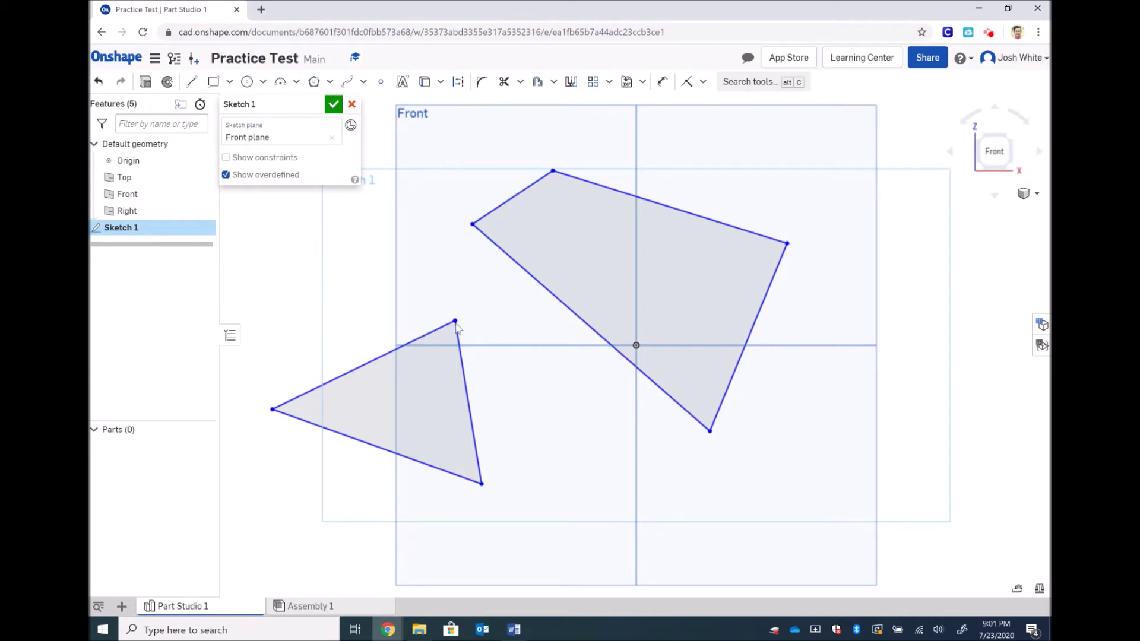
Step: Undo and redo the line edits, ending with the quadrilateral and one triangle line restored
key(ctrl+z)
key(ctrl+z)
key(ctrl+z)
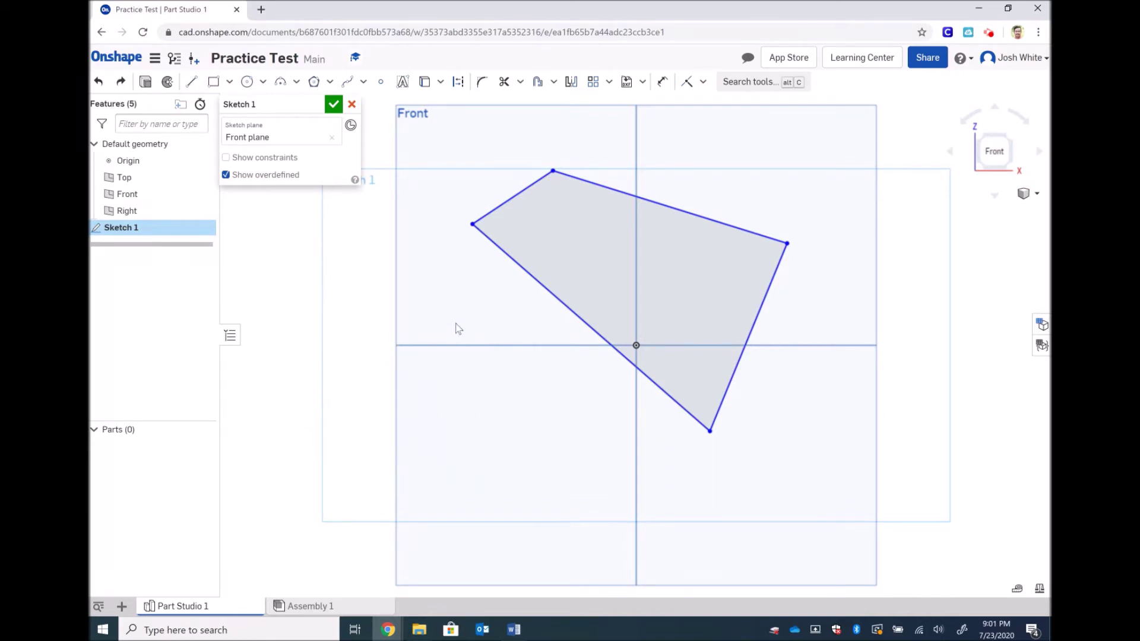
key(ctrl+z)
key(ctrl+z)
key(ctrl+z)
key(ctrl+z)
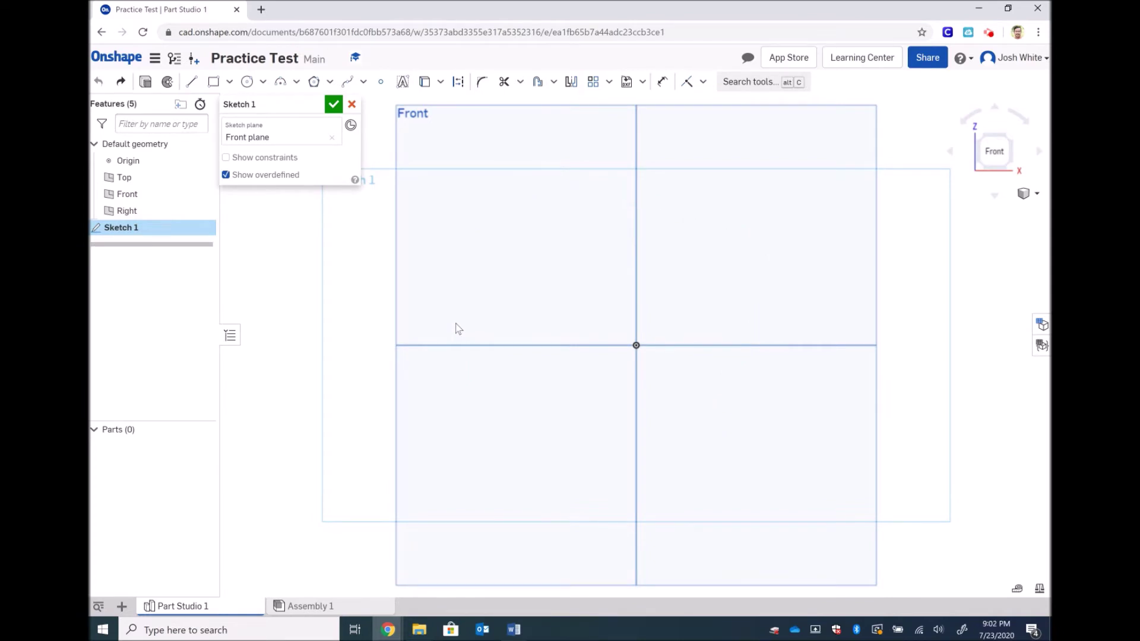
click(119, 85)
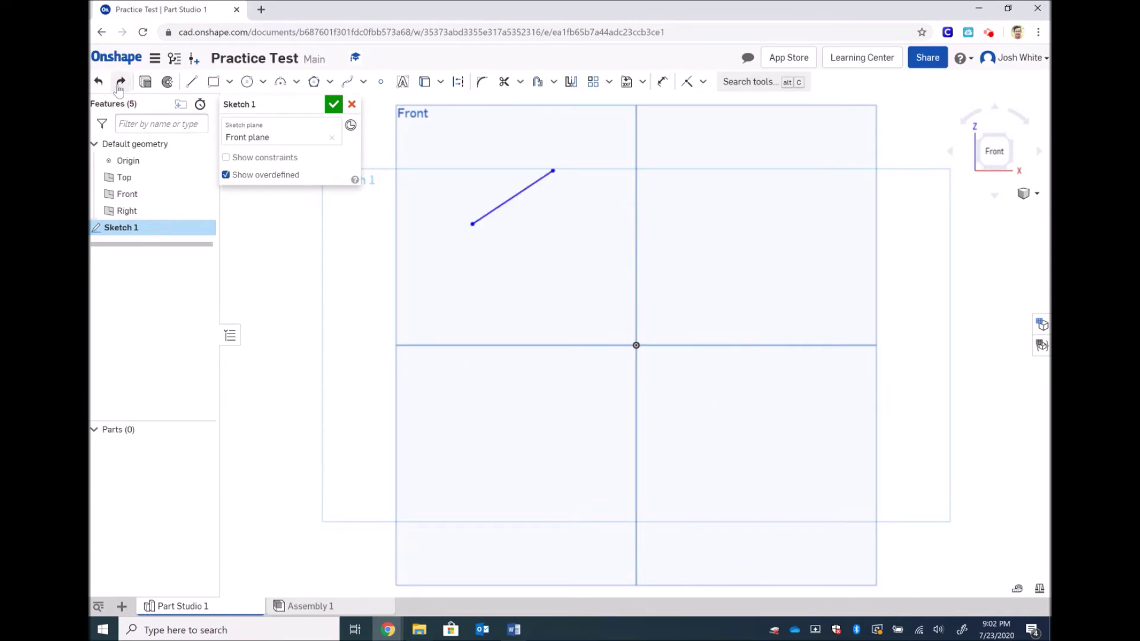
click(120, 85)
click(119, 84)
click(119, 85)
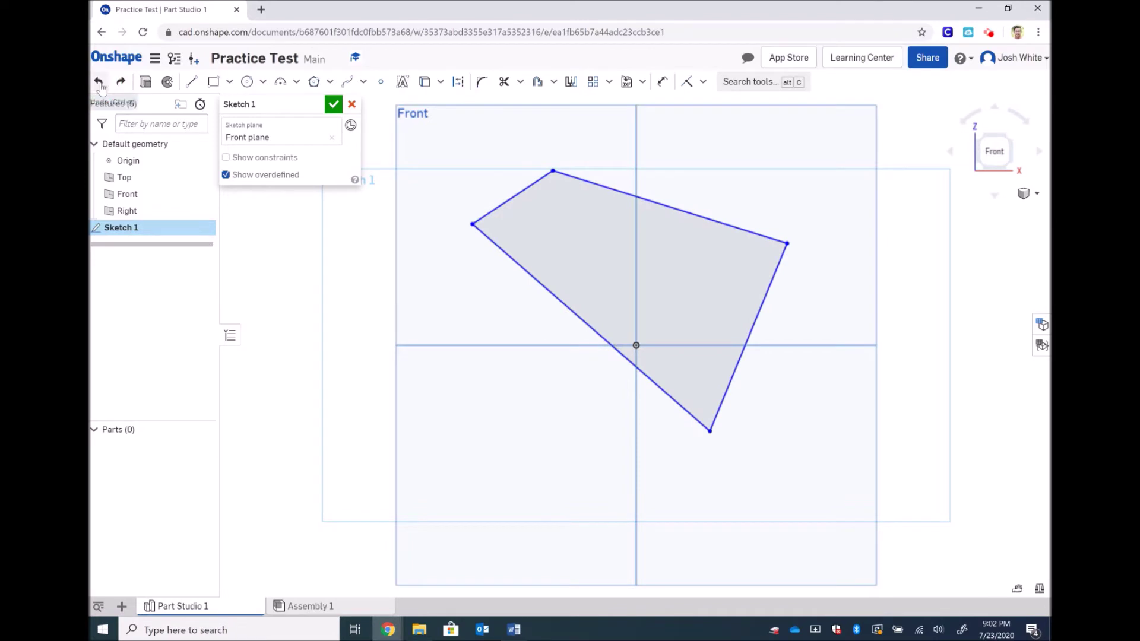
click(100, 85)
click(100, 85)
click(100, 85)
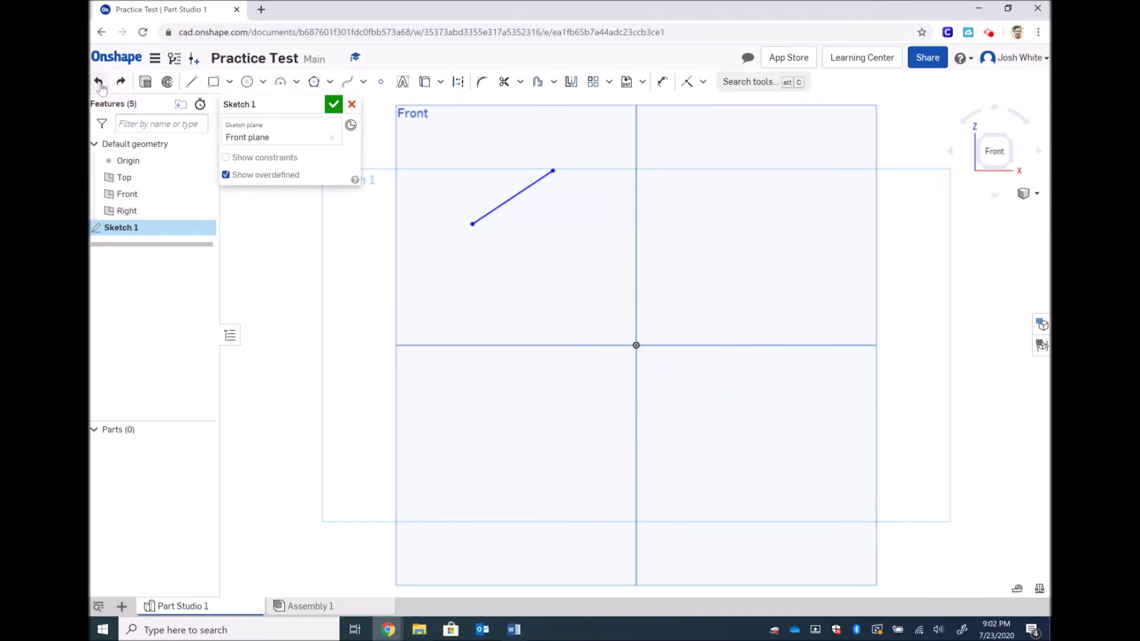
click(120, 82)
click(120, 82)
click(121, 82)
click(120, 82)
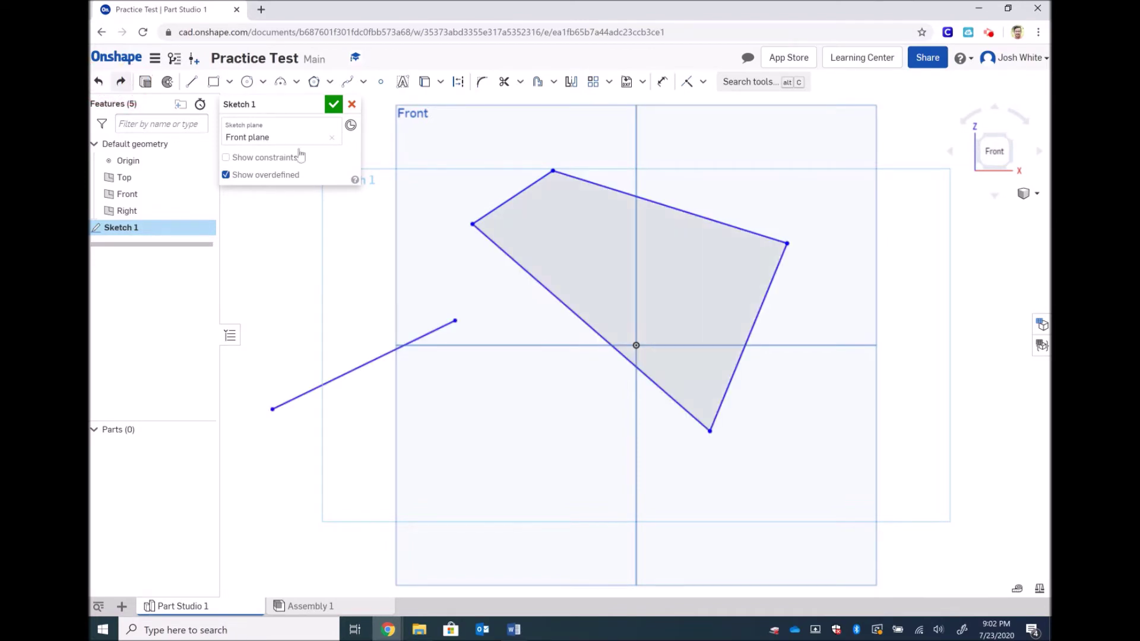
Step: Box-select and delete all the practice lines, leaving Sketch 1 empty
mouse_move(255, 214)
mouse_down()
mouse_move(629, 325)
mouse_move(783, 399)
mouse_move(907, 518)
mouse_up()
key(Delete)
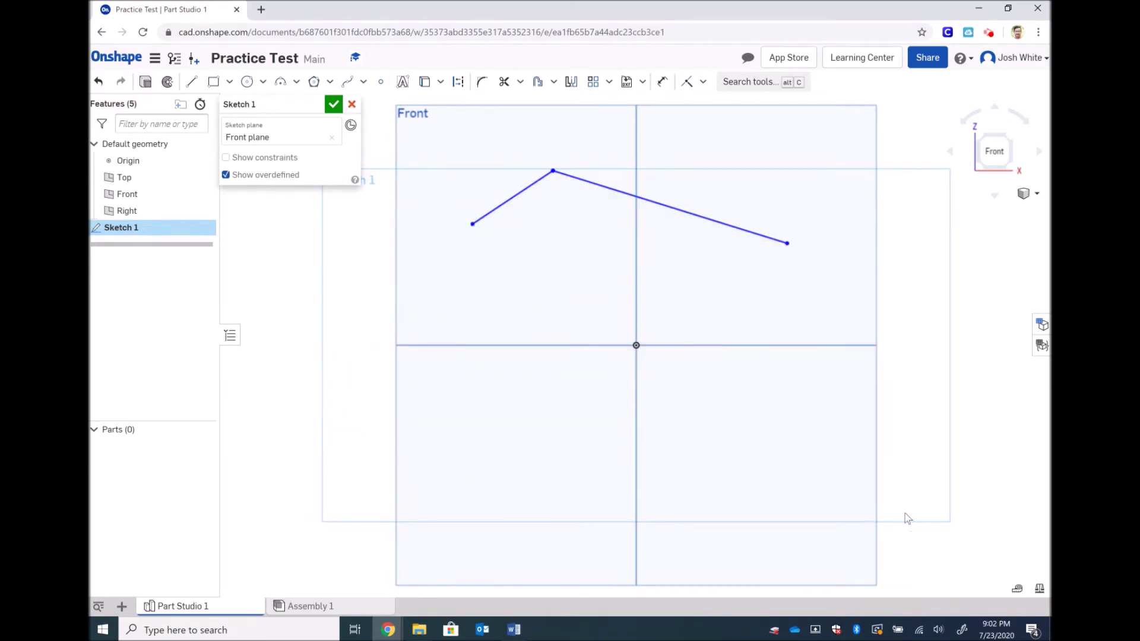
mouse_move(813, 294)
mouse_down()
mouse_move(450, 158)
mouse_move(454, 143)
mouse_up()
key(Delete)
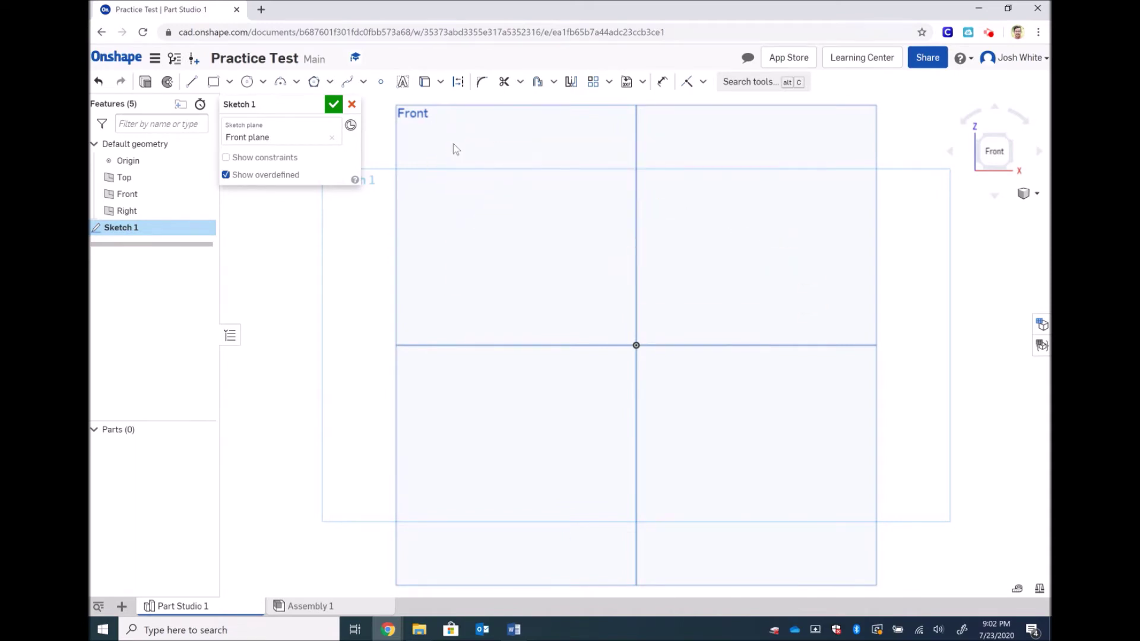
click(213, 81)
Step: Finish a 2.877 by 2.105 rectangle and add a circle to its left
click(497, 206)
click(727, 374)
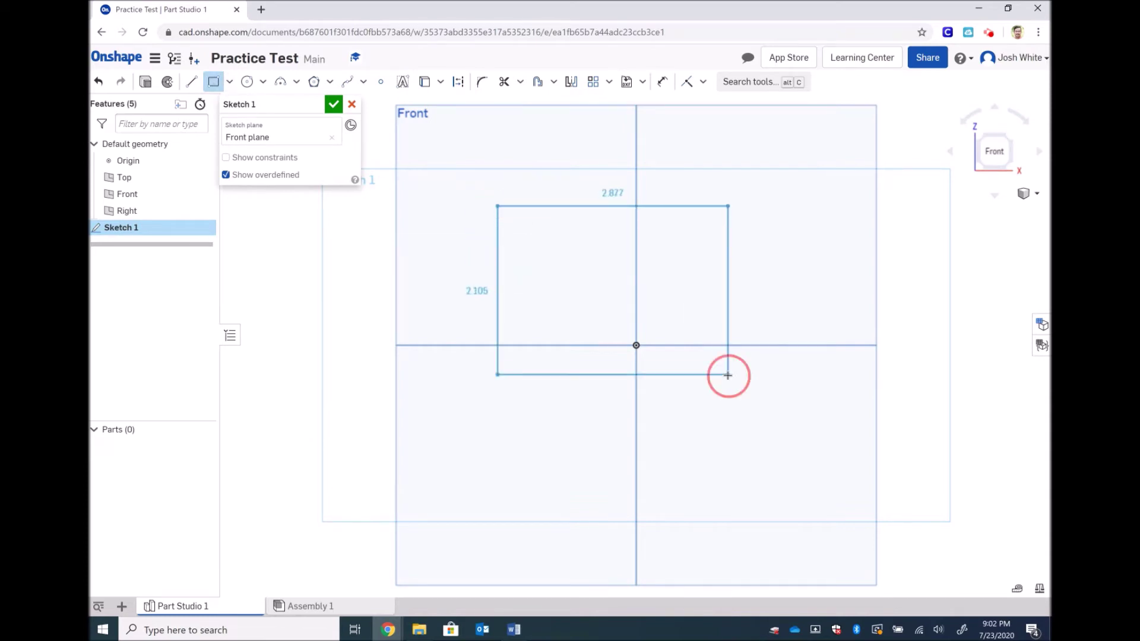
click(246, 83)
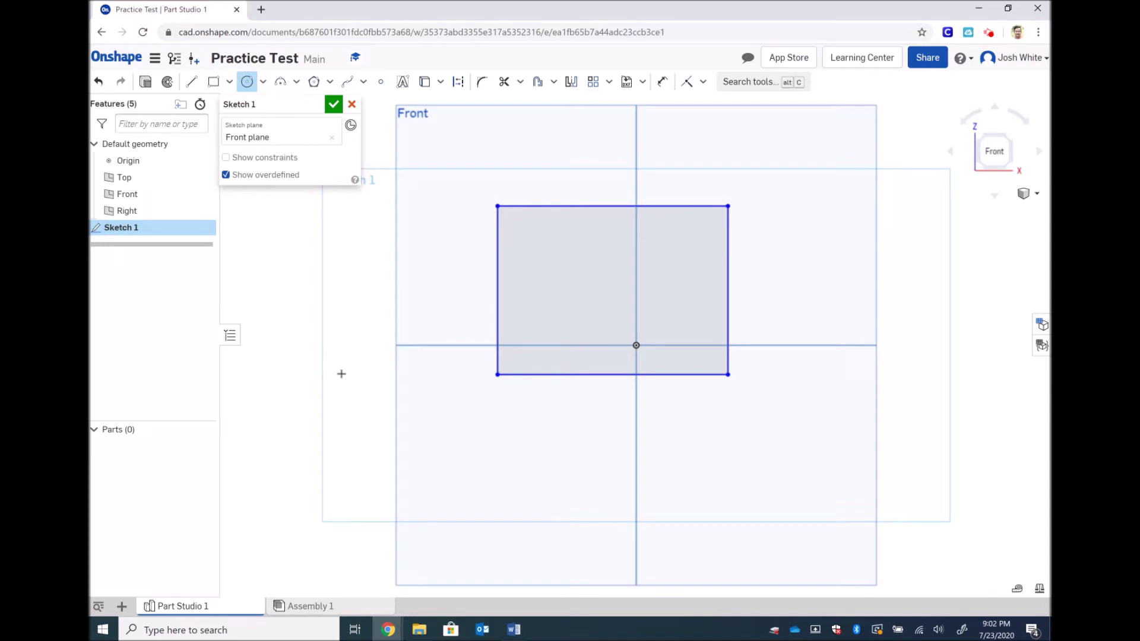
click(305, 357)
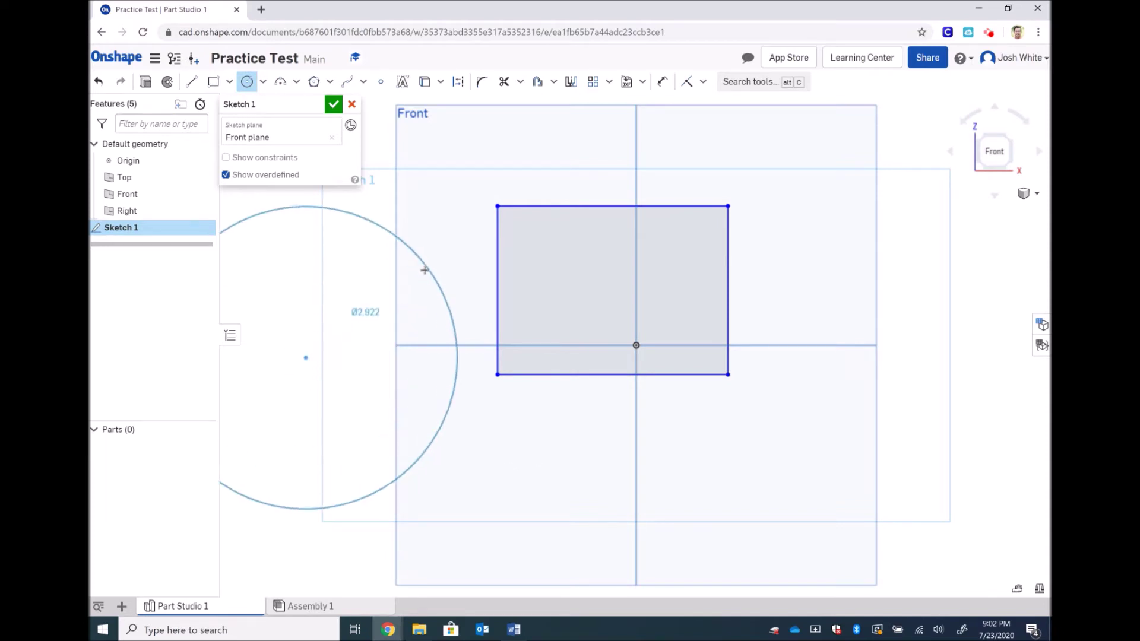
click(408, 283)
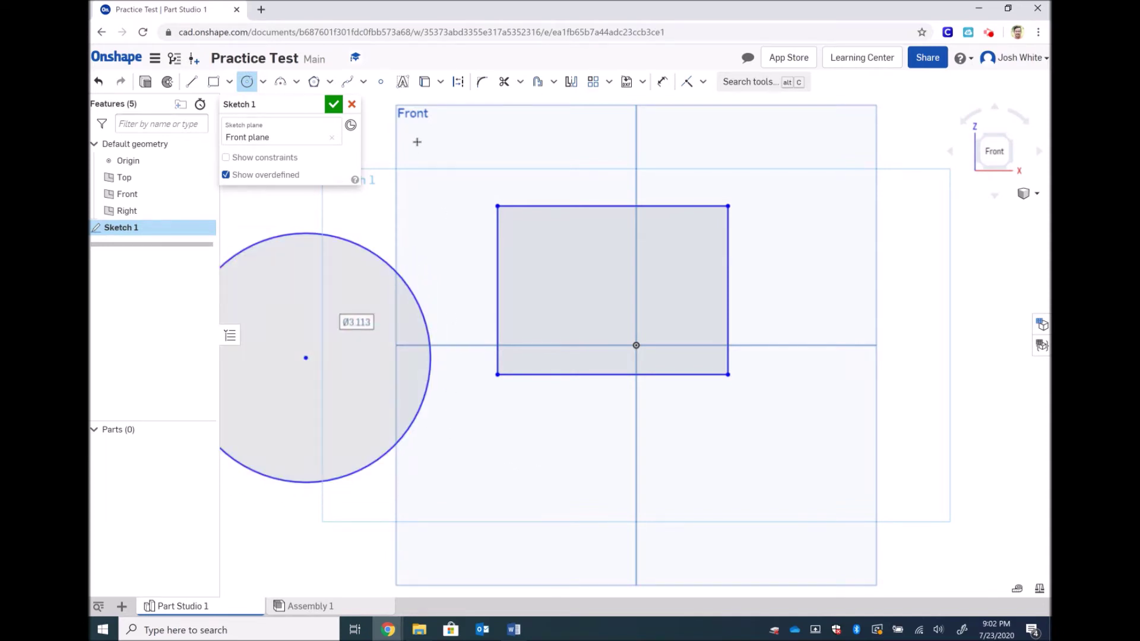
Step: Draw a 3 point arc to the right of the rectangle
click(280, 81)
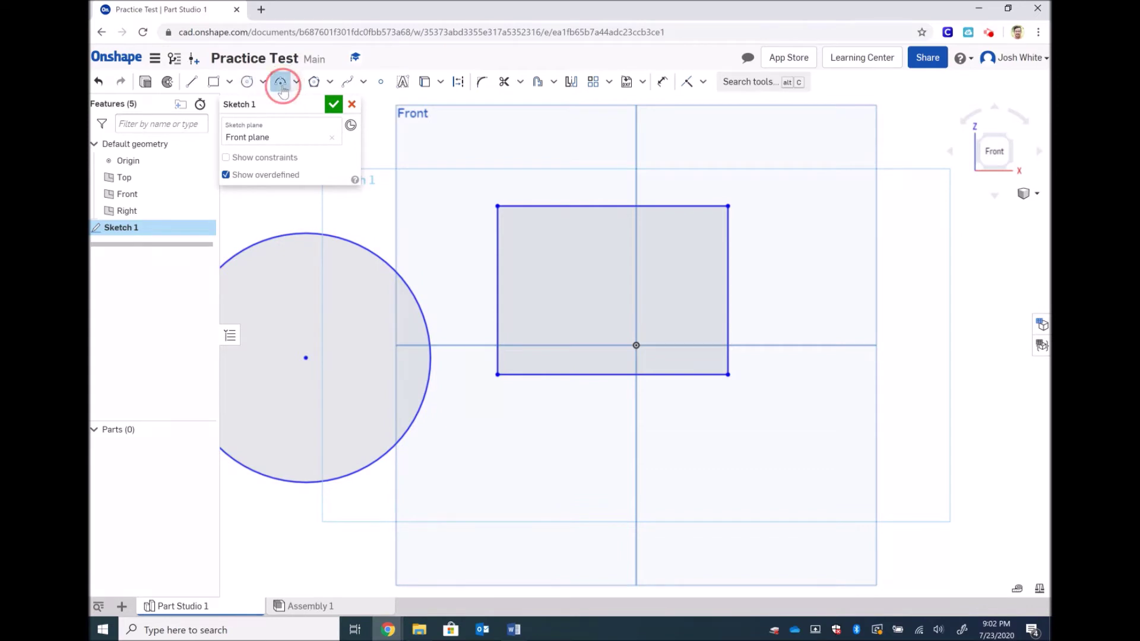
click(827, 414)
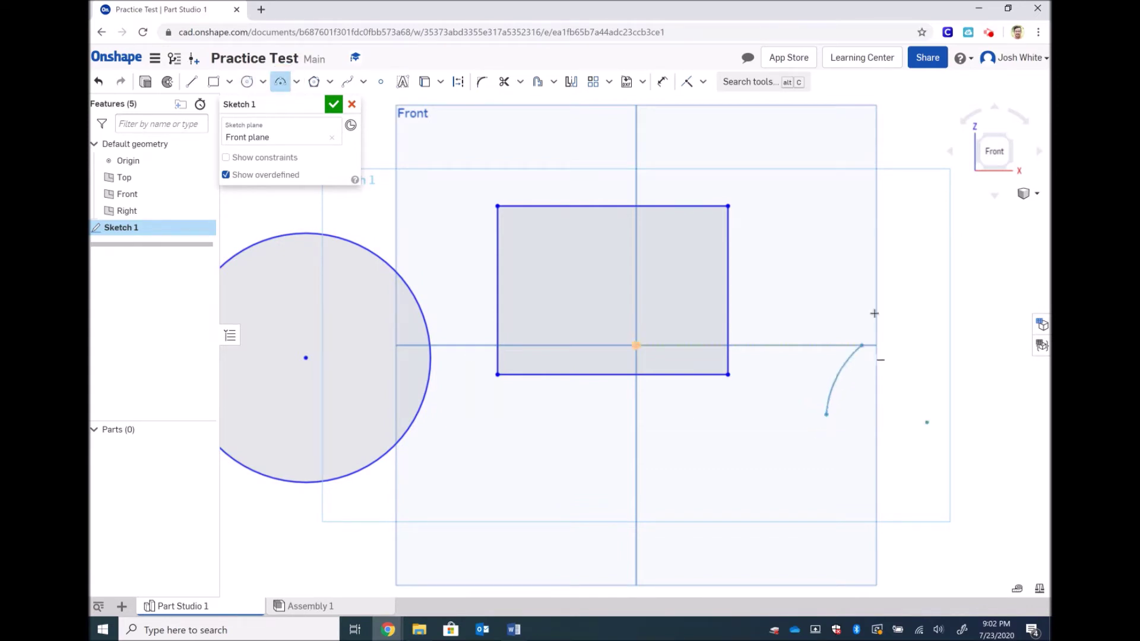
click(929, 259)
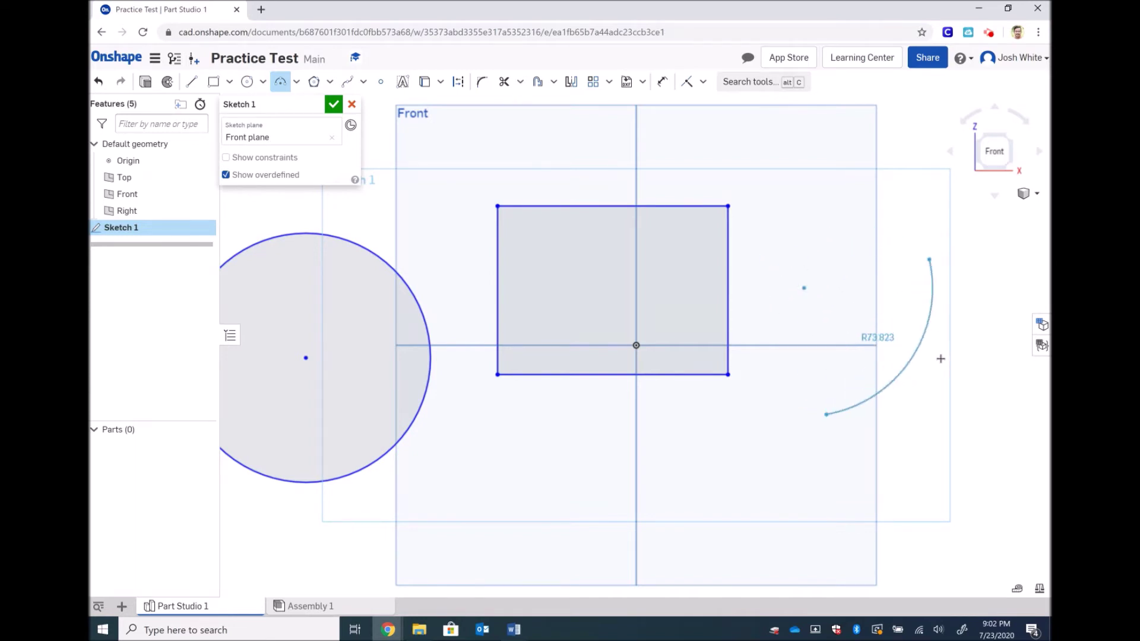
click(965, 377)
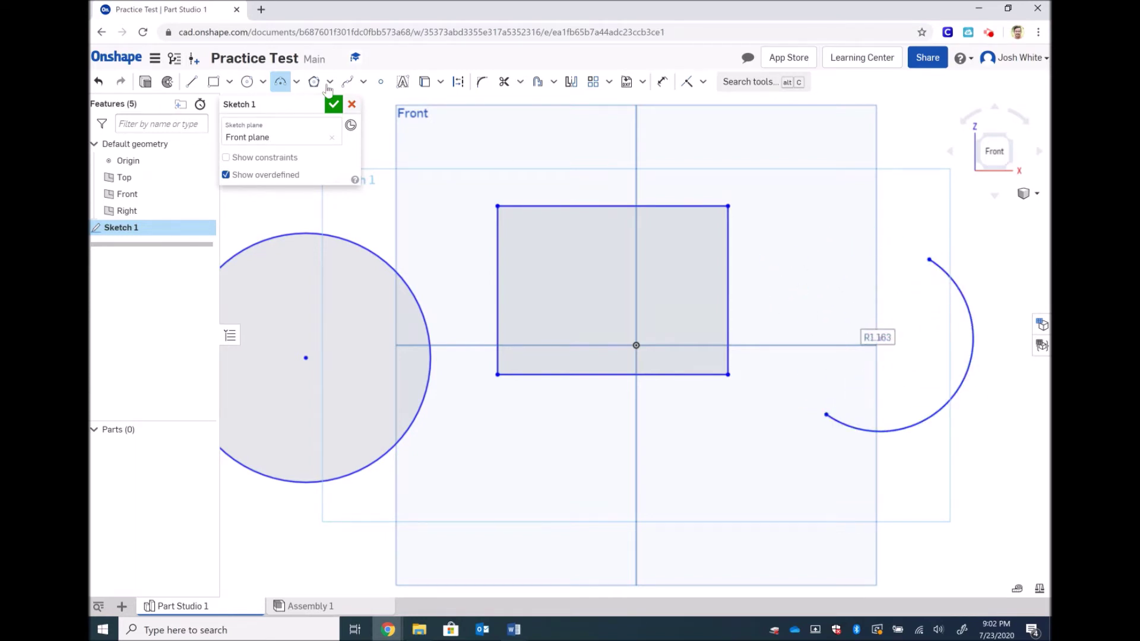
Step: Draw a second arc right of the rectangle using the Center point arc type
click(296, 82)
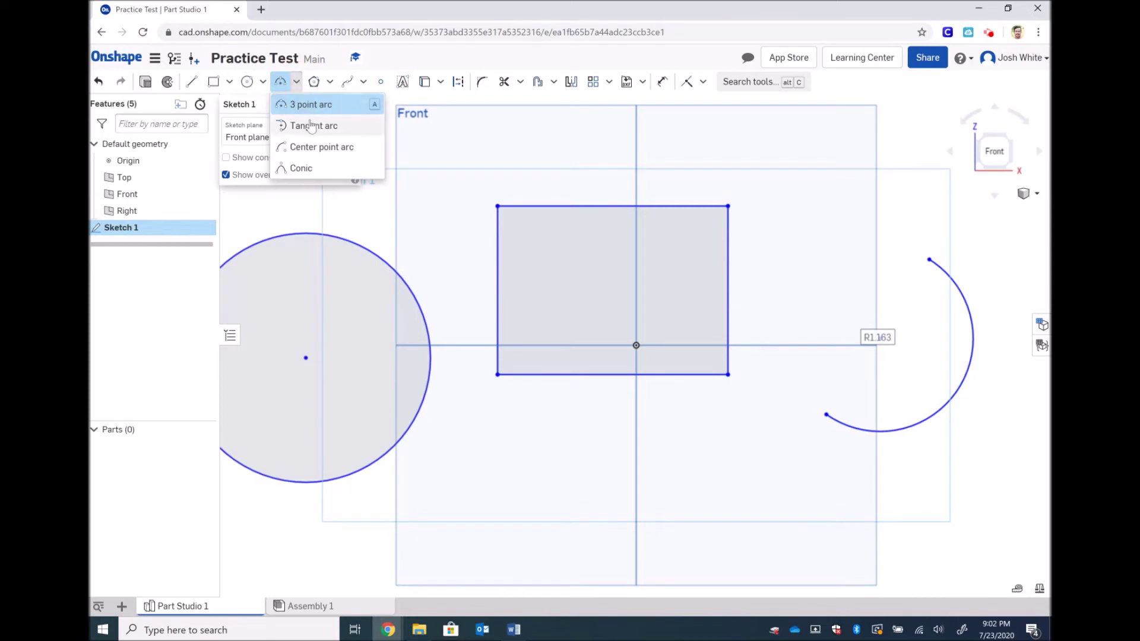
click(321, 147)
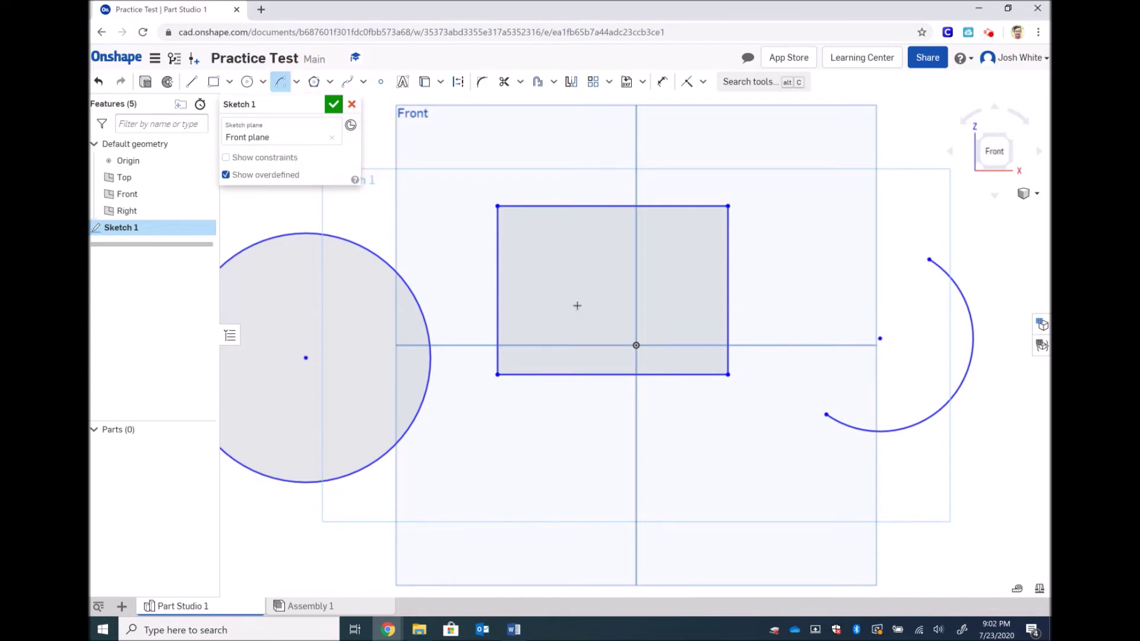
click(811, 283)
click(794, 172)
click(912, 202)
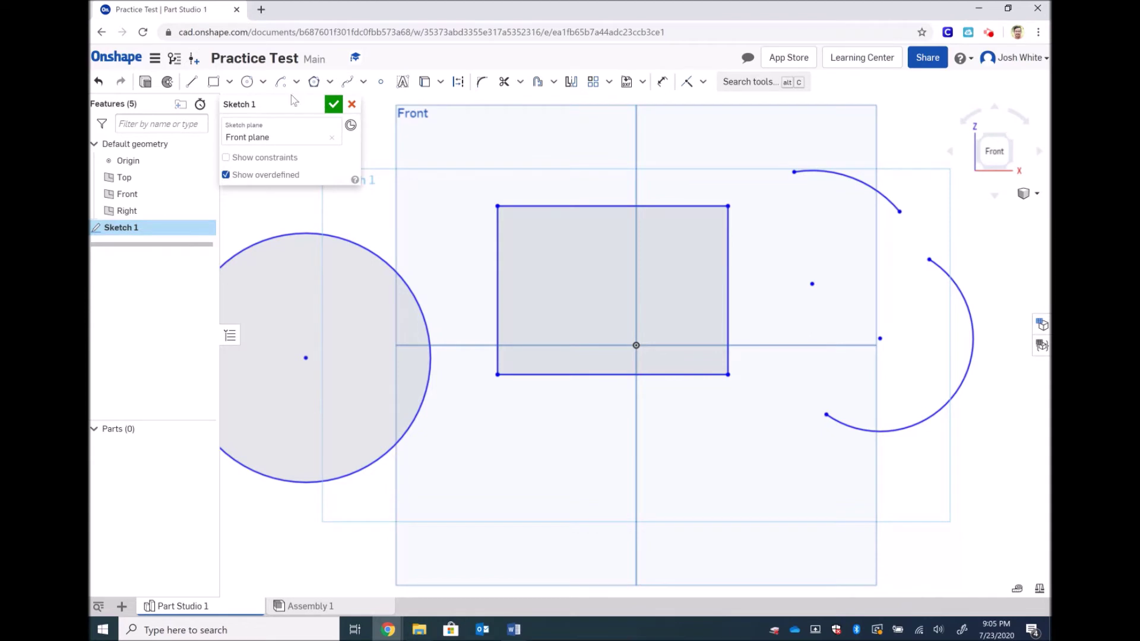
click(314, 83)
key(Escape)
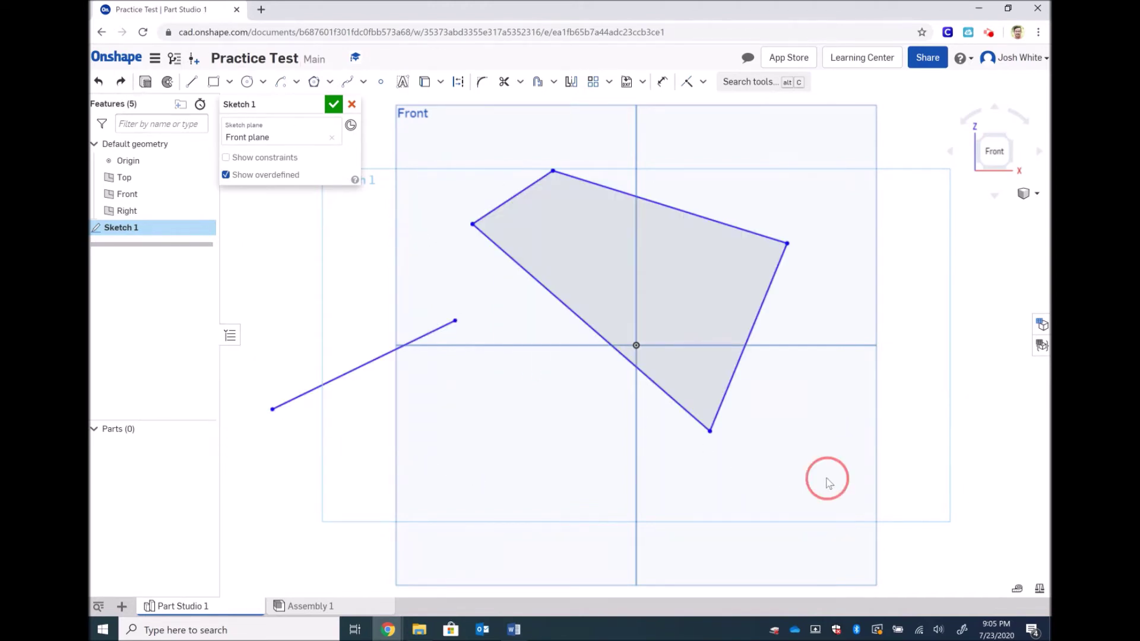
Step: Delete all existing sketch geometry and start a polygon centred above the origin
mouse_move(823, 478)
mouse_down()
mouse_move(250, 251)
mouse_move(224, 168)
mouse_move(268, 143)
mouse_up()
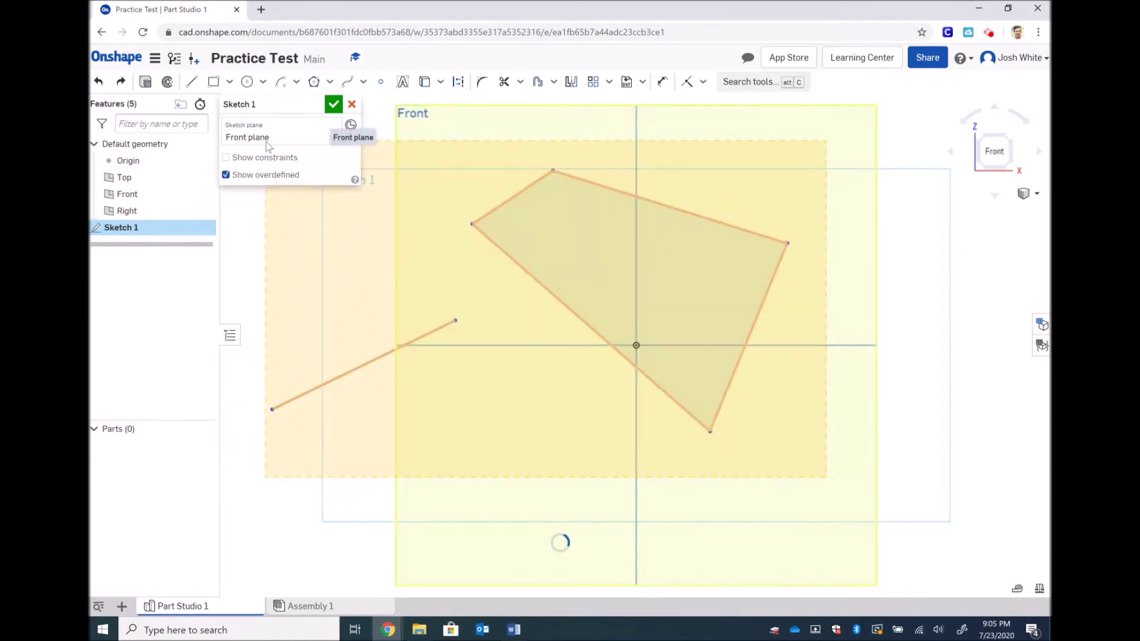
key(Delete)
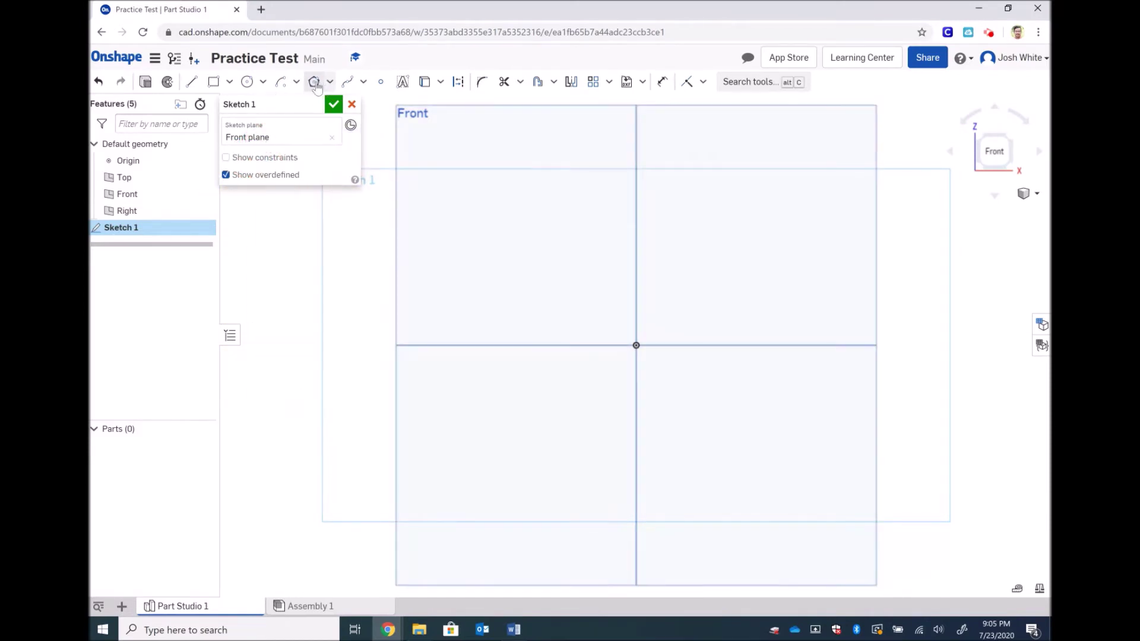
click(313, 81)
click(519, 286)
click(616, 217)
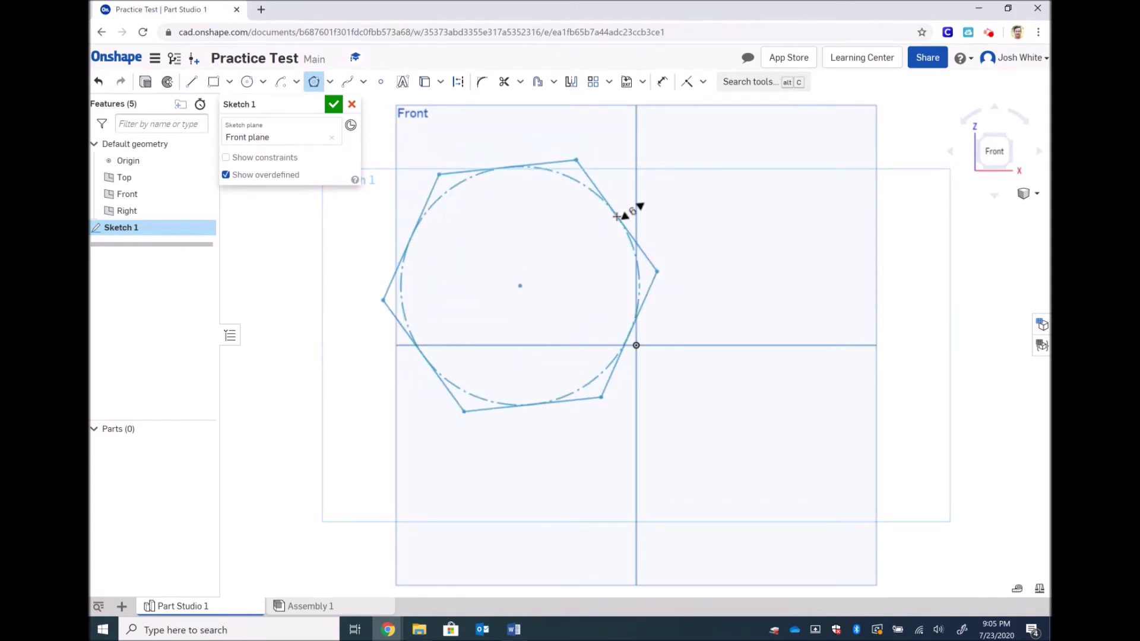
Step: Adjust the polygon's side count with the arrow keys and place a five-sided pentagon
key(Up)
key(Up)
key(Up)
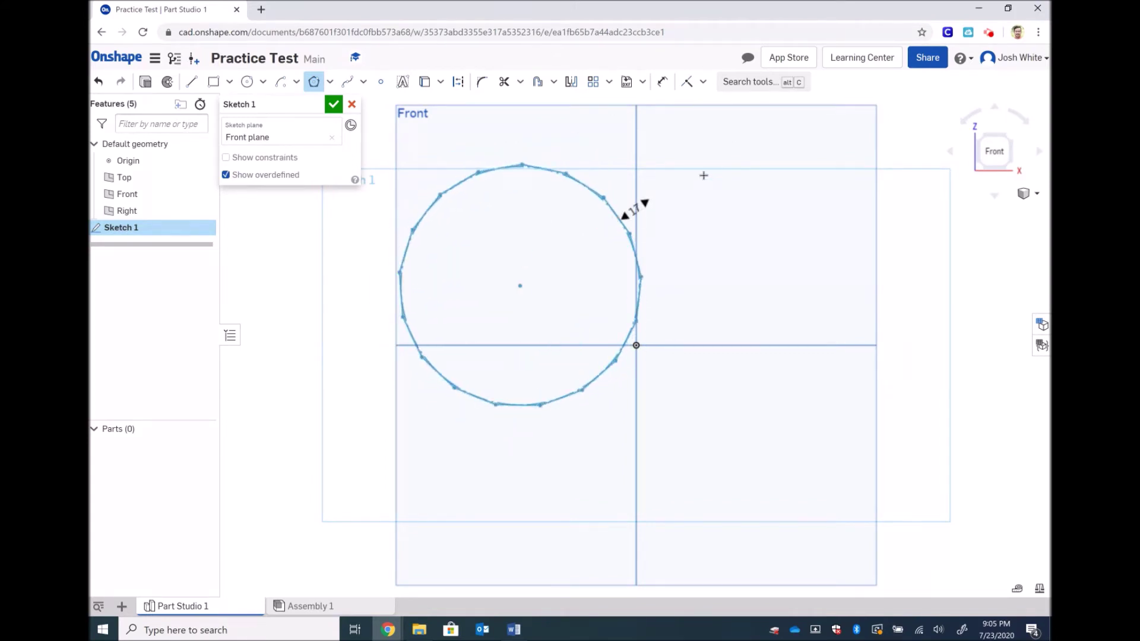
text(10)
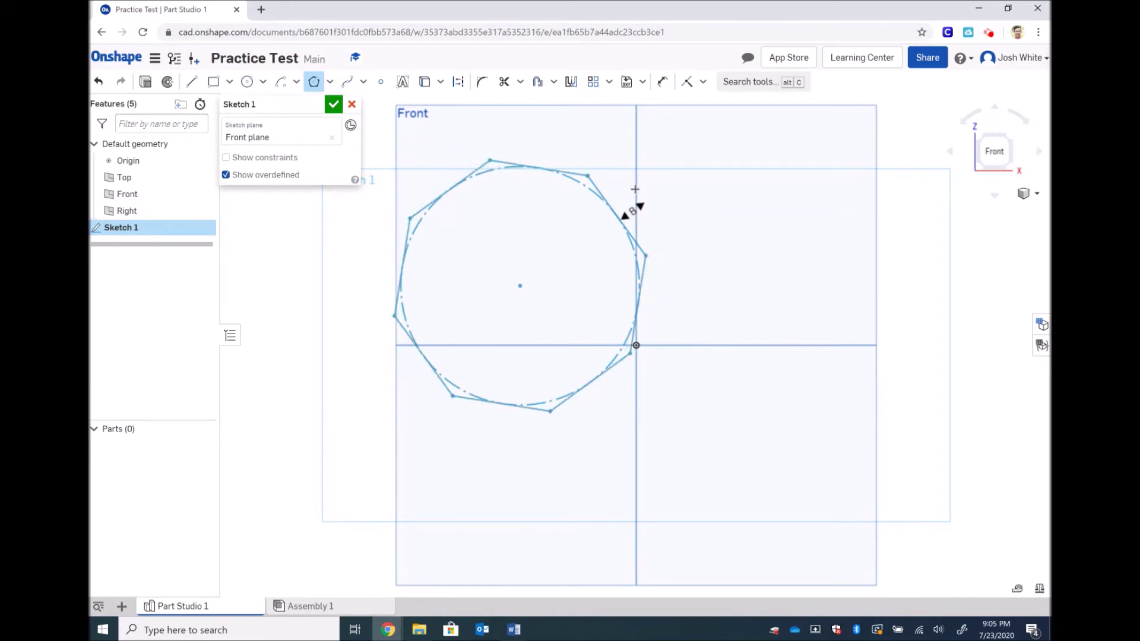
key(Down)
key(Down)
key(Down)
key(Down)
key(Down)
key(Down)
key(Down)
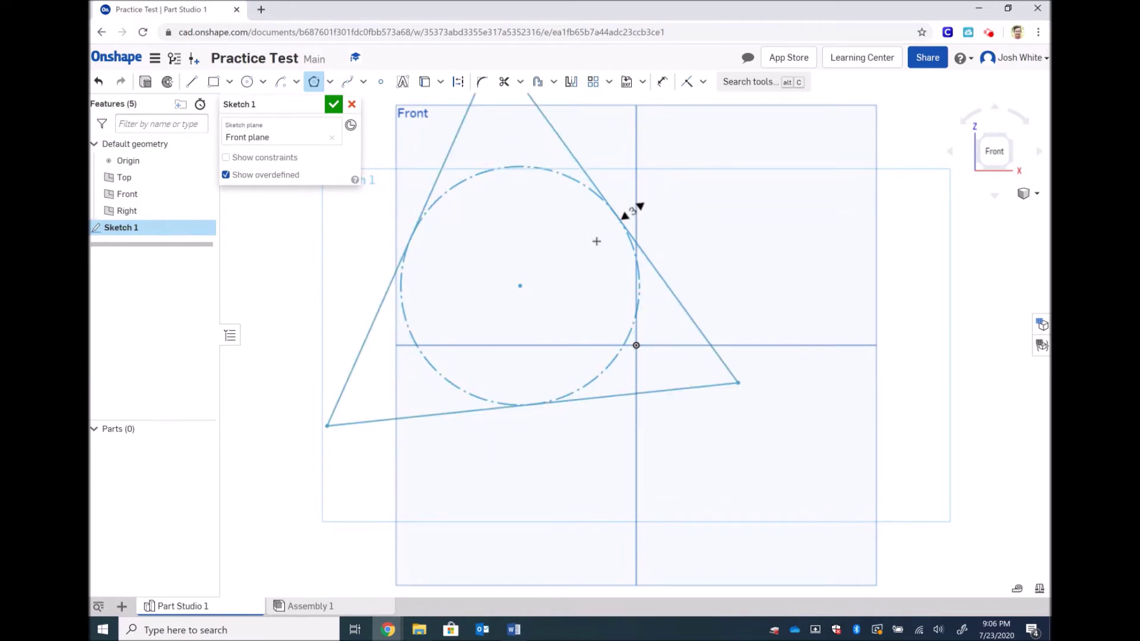
key(Up)
key(Up)
click(624, 214)
click(624, 215)
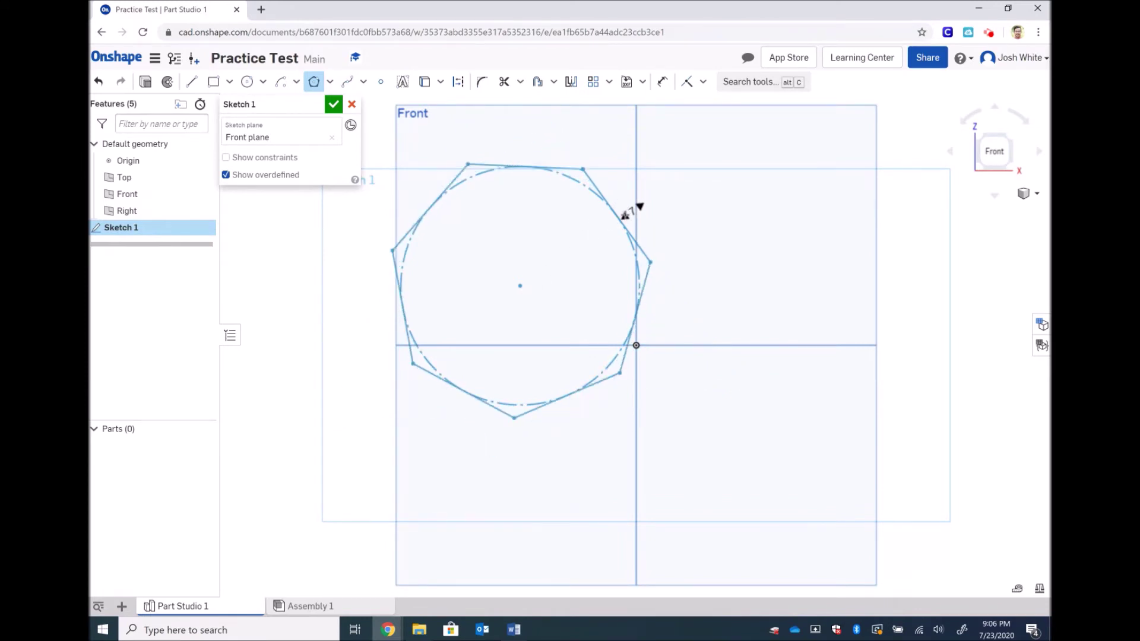
key(Down)
key(Down)
key(Down)
key(Down)
key(Up)
key(Up)
key(Up)
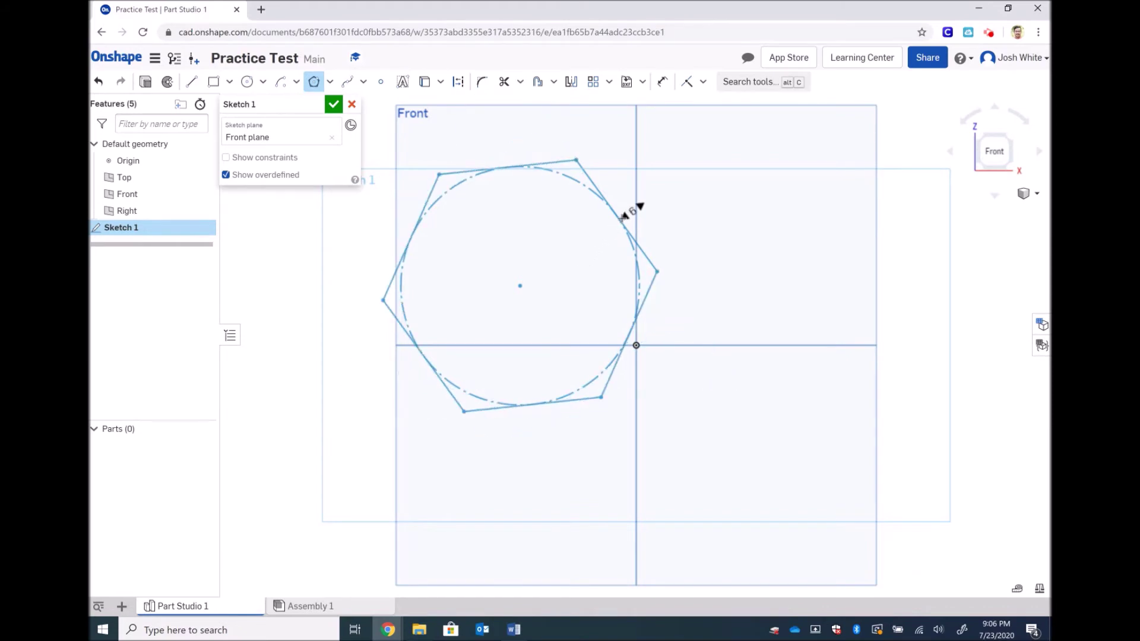
key(Up)
key(Up)
key(Up)
key(Down)
key(Down)
key(Down)
key(Down)
key(Down)
key(Up)
key(Up)
key(Up)
key(Up)
key(Up)
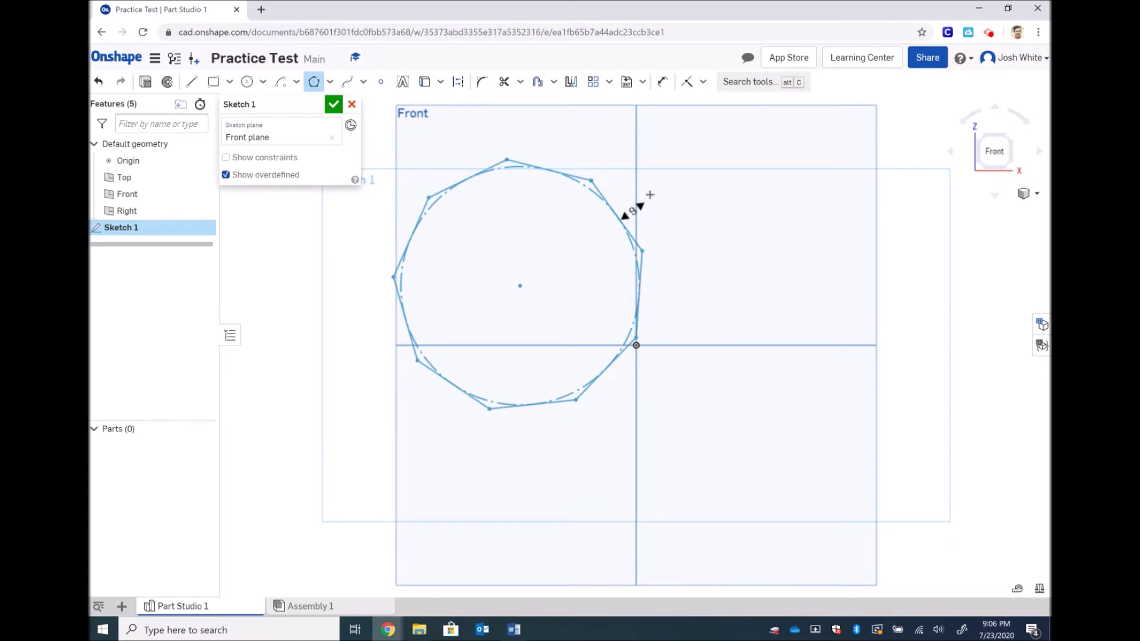
key(Down)
key(Down)
key(Down)
key(Down)
key(Down)
key(Down)
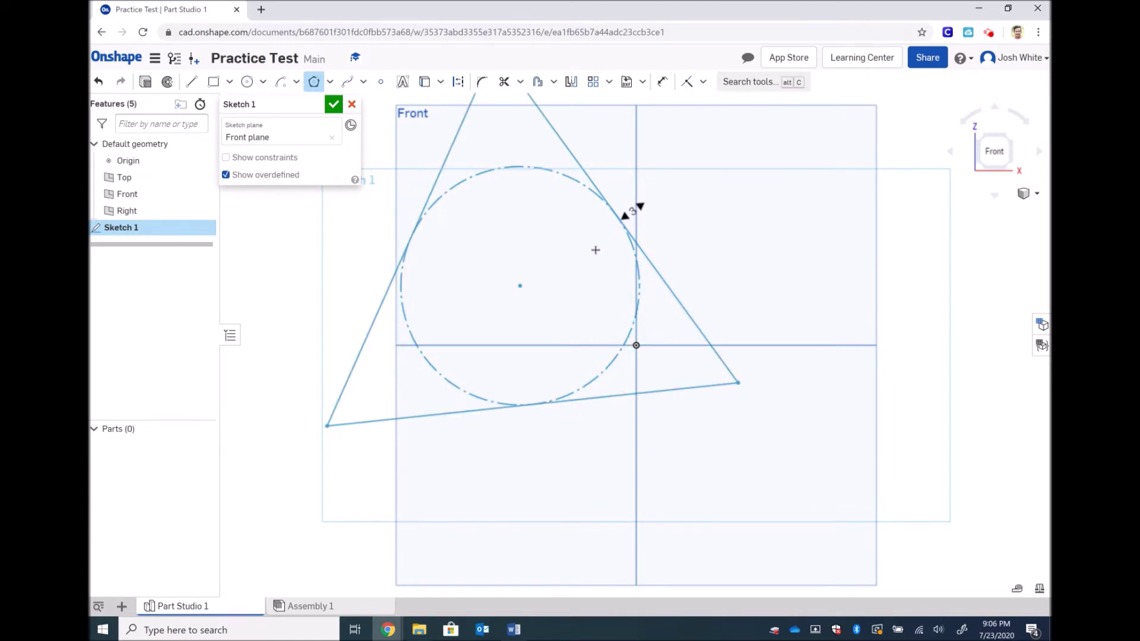
key(Up)
key(Up)
click(615, 226)
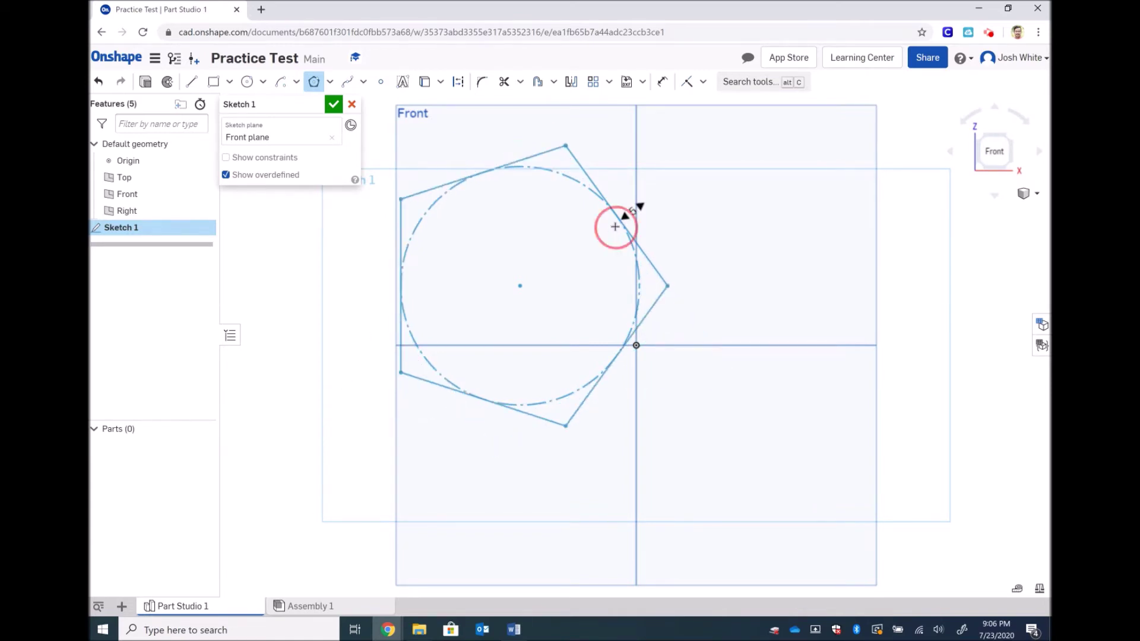
key(Escape)
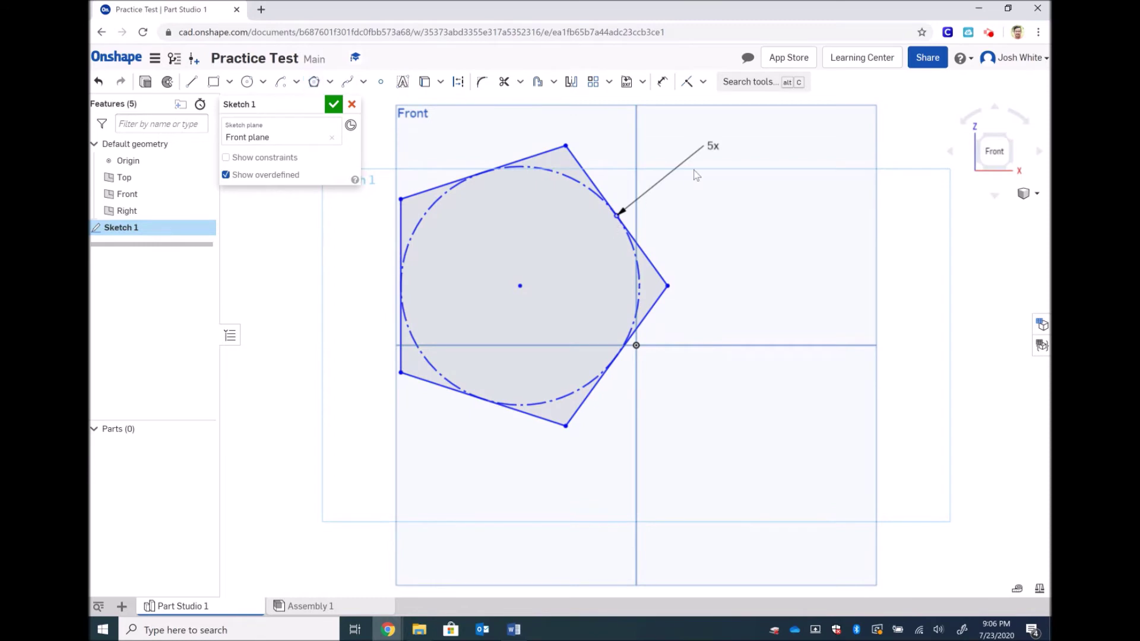
Step: Change the pentagon's side count to 6, then undo the polygon
double_click(714, 144)
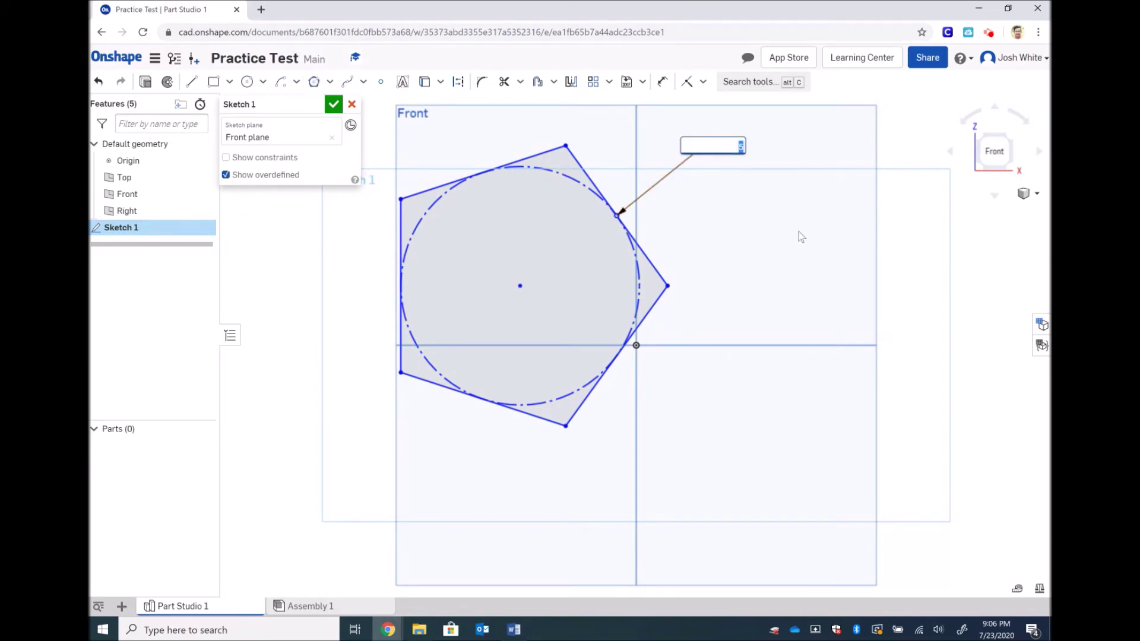
text(6)
key(Return)
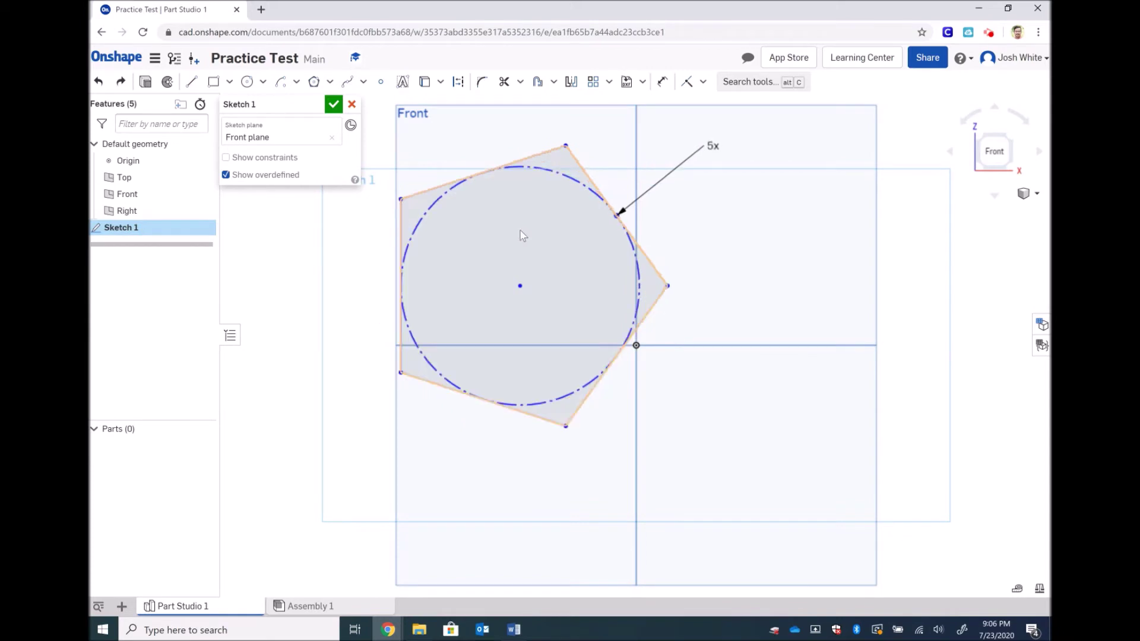
key(ctrl+z)
Step: Draw an S-shaped spline from the upper left curving down below the origin
click(348, 89)
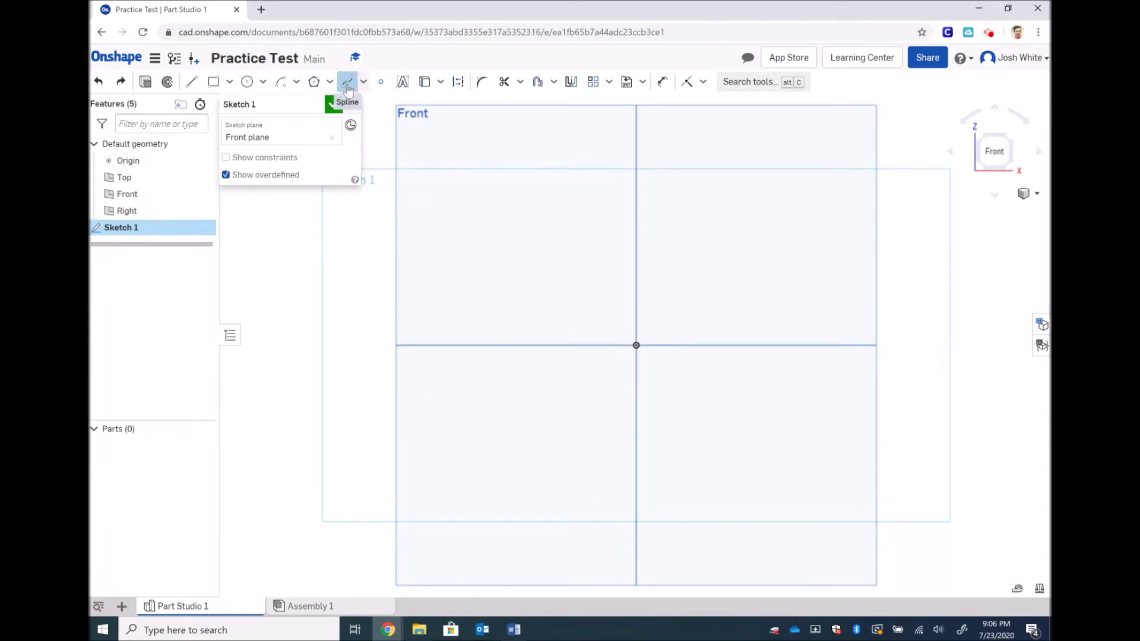
click(487, 200)
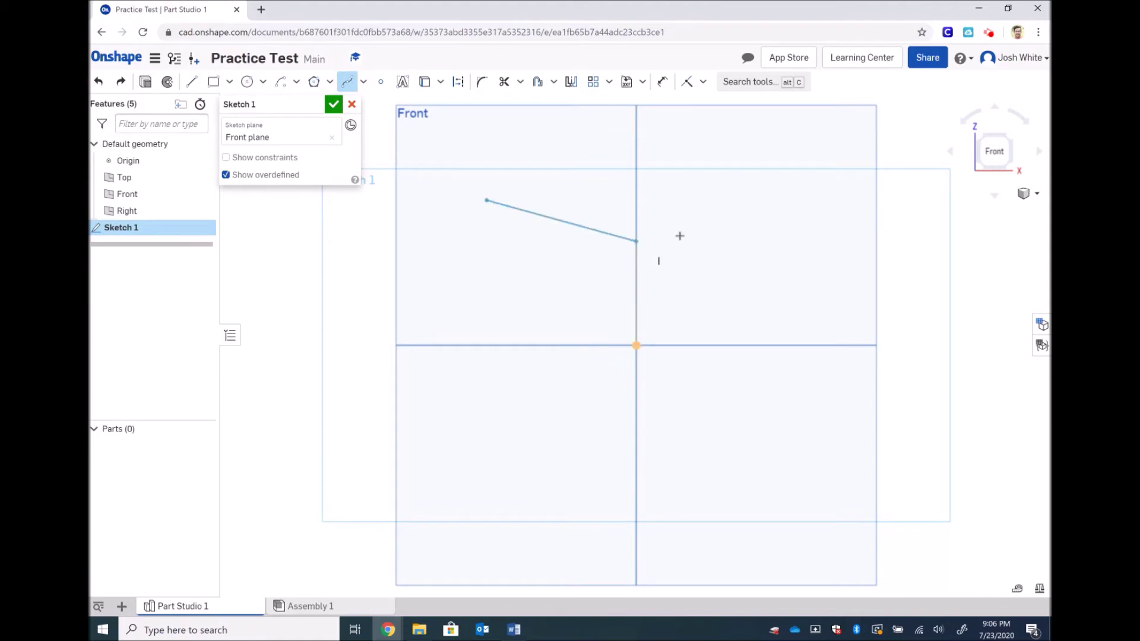
click(708, 218)
double_click(733, 362)
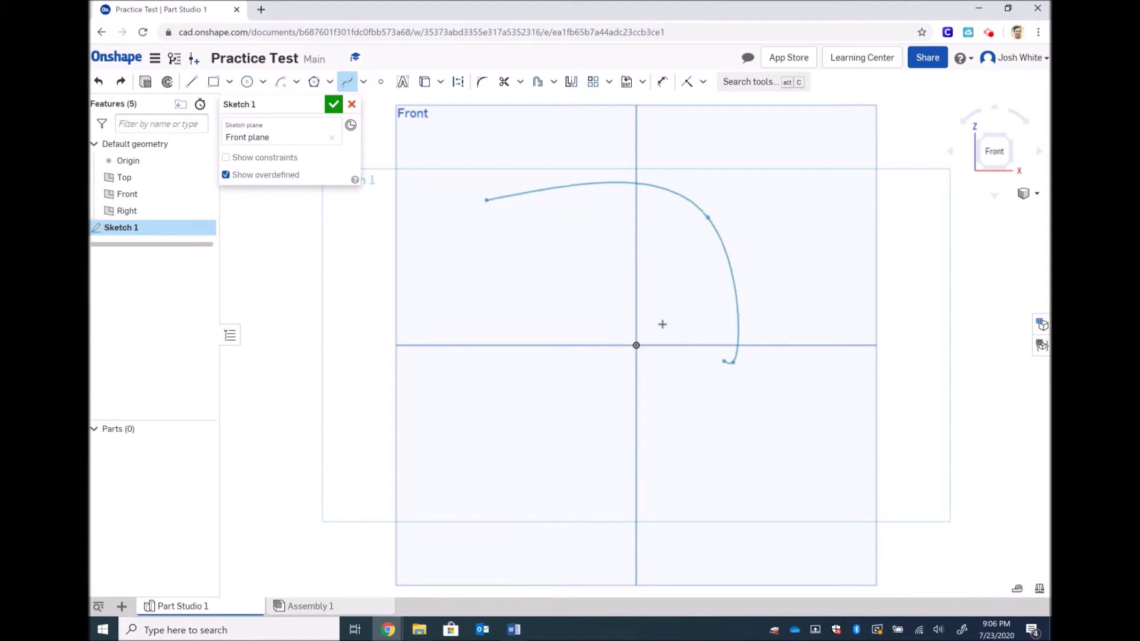
click(636, 288)
click(528, 310)
click(564, 433)
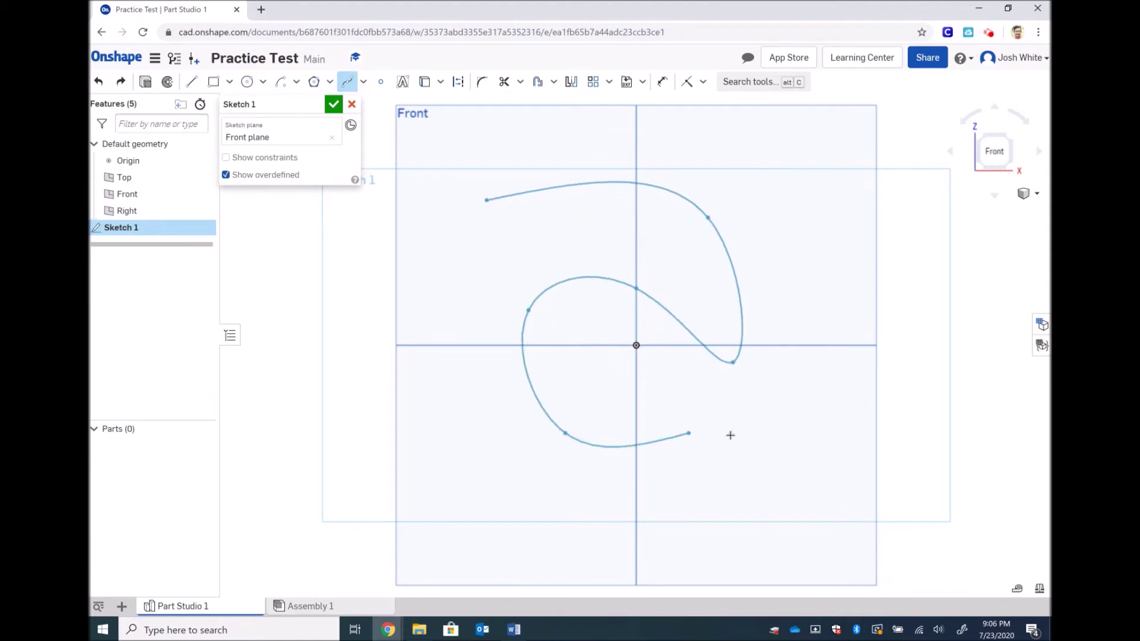
Step: Extend the spline toward the upper right, then undo it
click(730, 434)
click(830, 336)
double_click(803, 281)
click(799, 257)
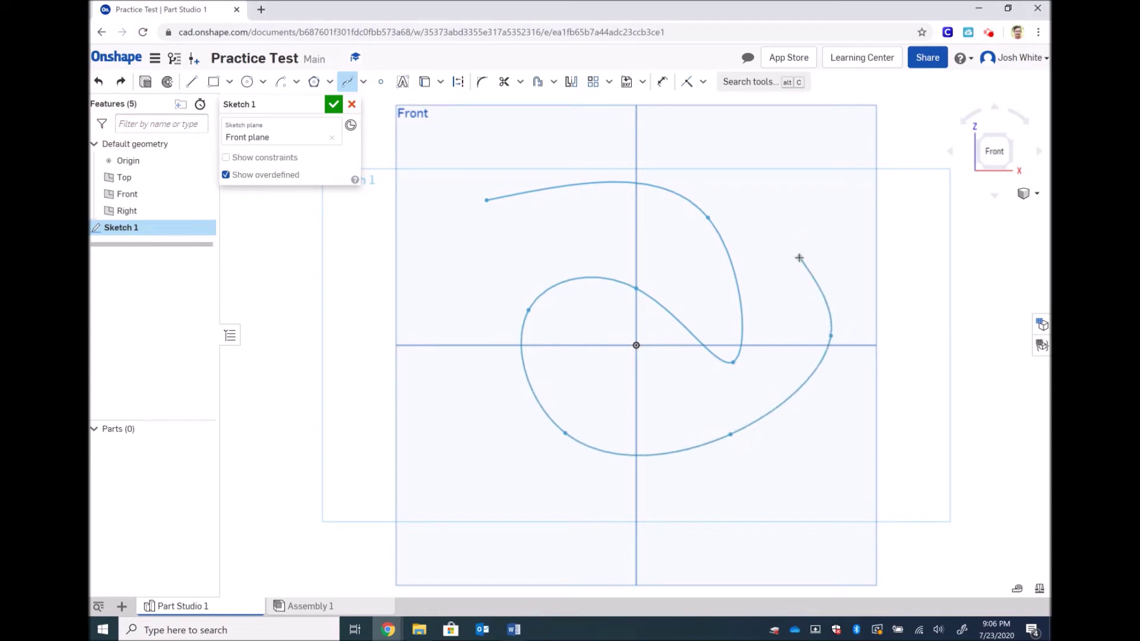
click(753, 187)
click(819, 175)
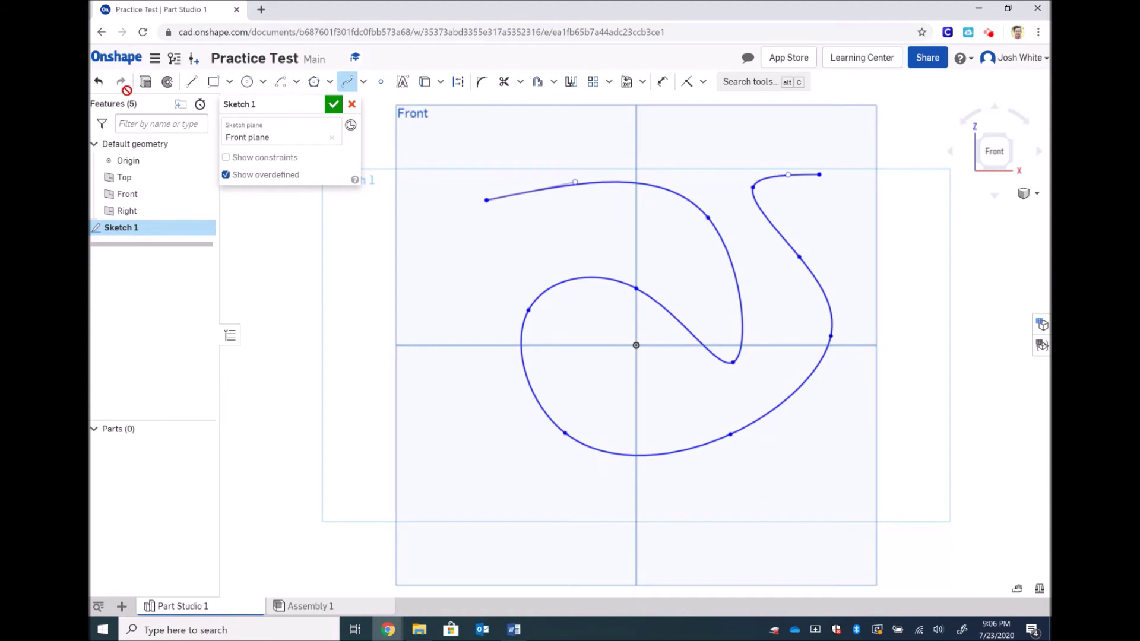
click(101, 84)
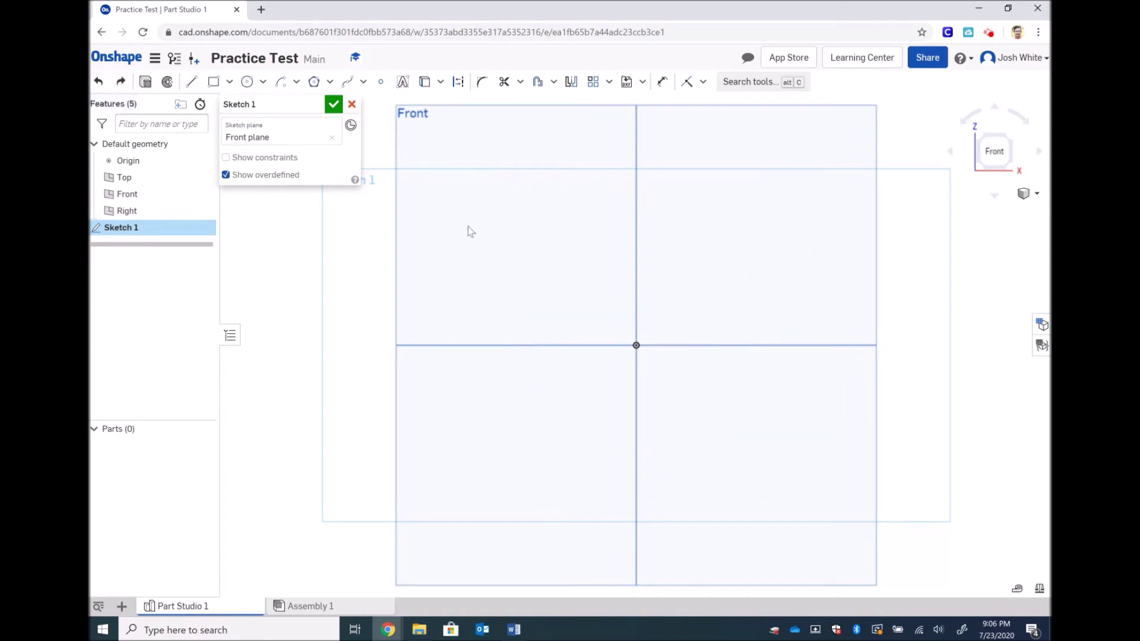
Step: Draw a 5 by 3 rectangle around the origin, then undo both typed dimensions
click(212, 83)
click(496, 247)
click(700, 375)
click(788, 432)
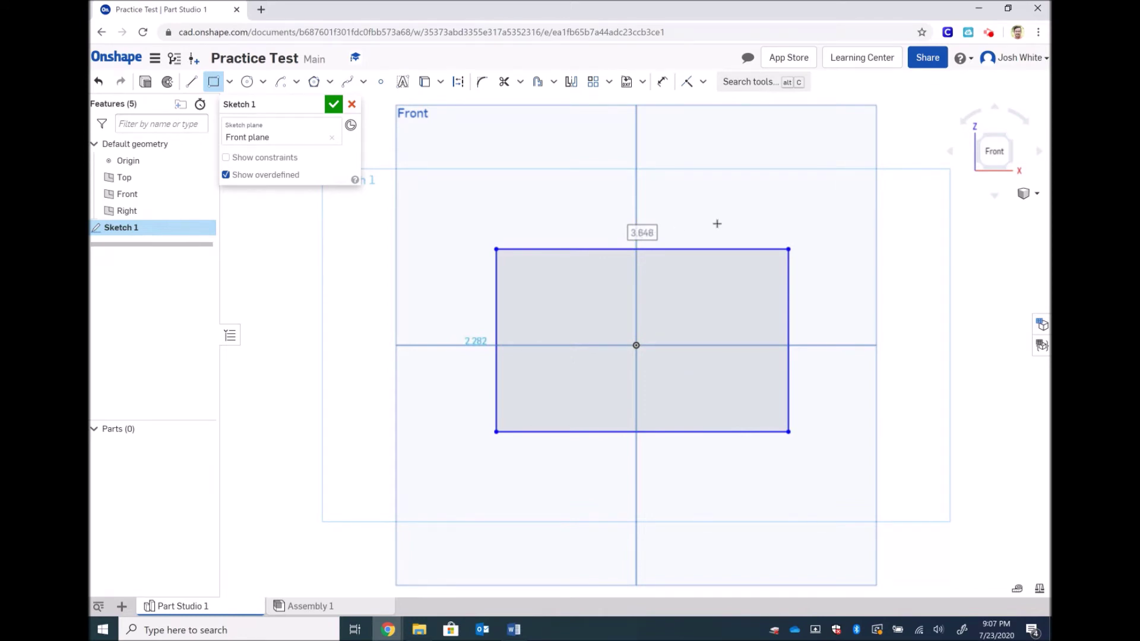
text(5)
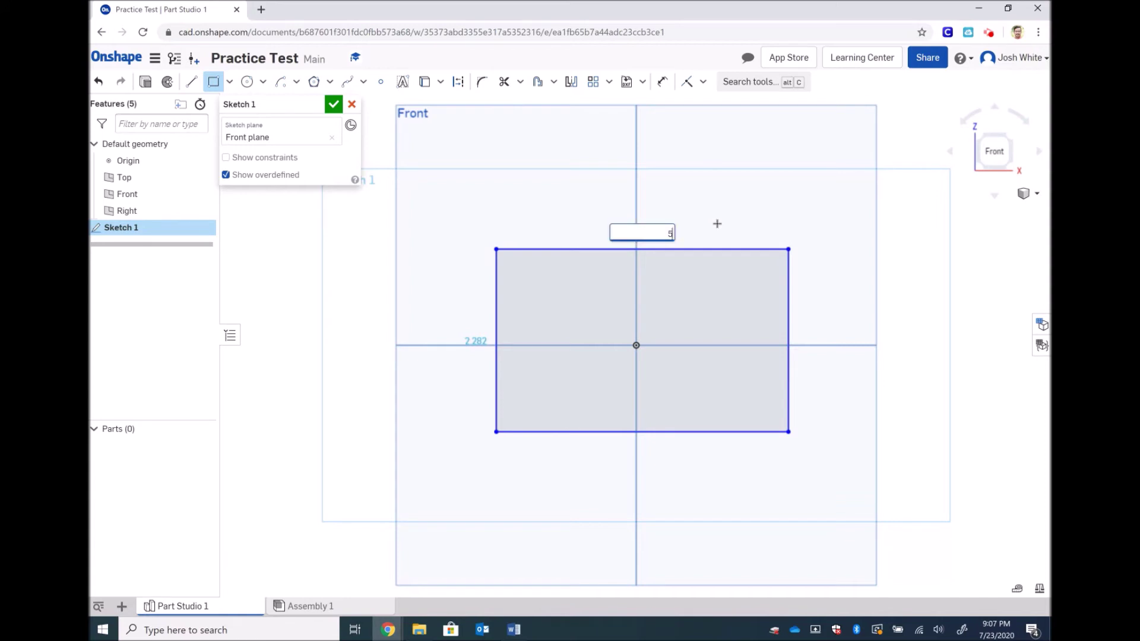
key(Return)
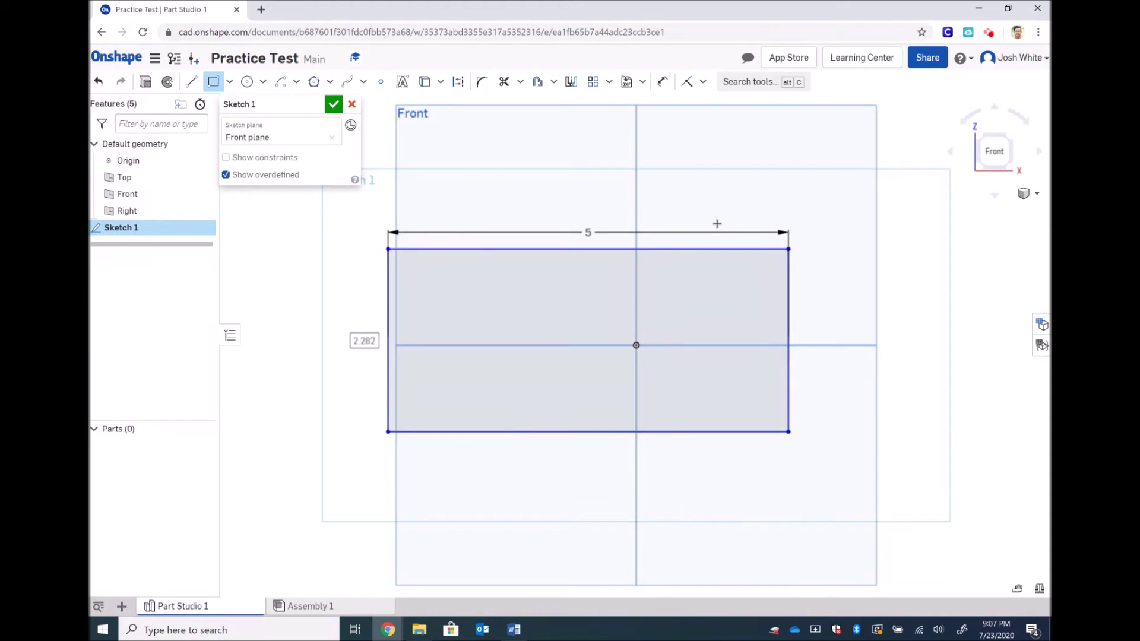
text(3)
key(Return)
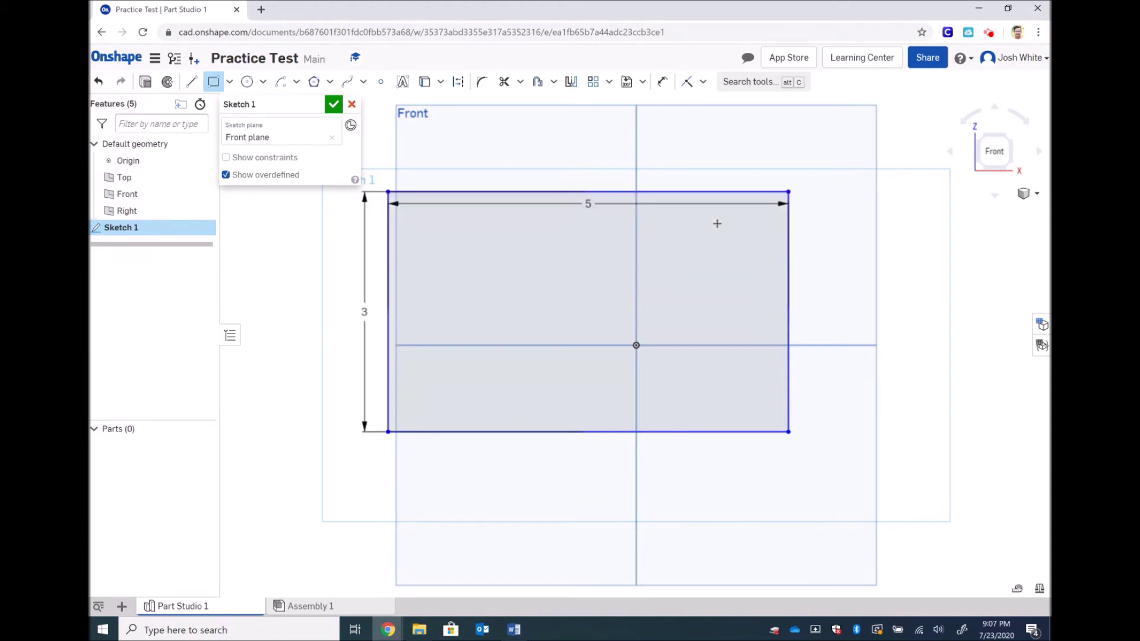
key(Escape)
key(ctrl+z)
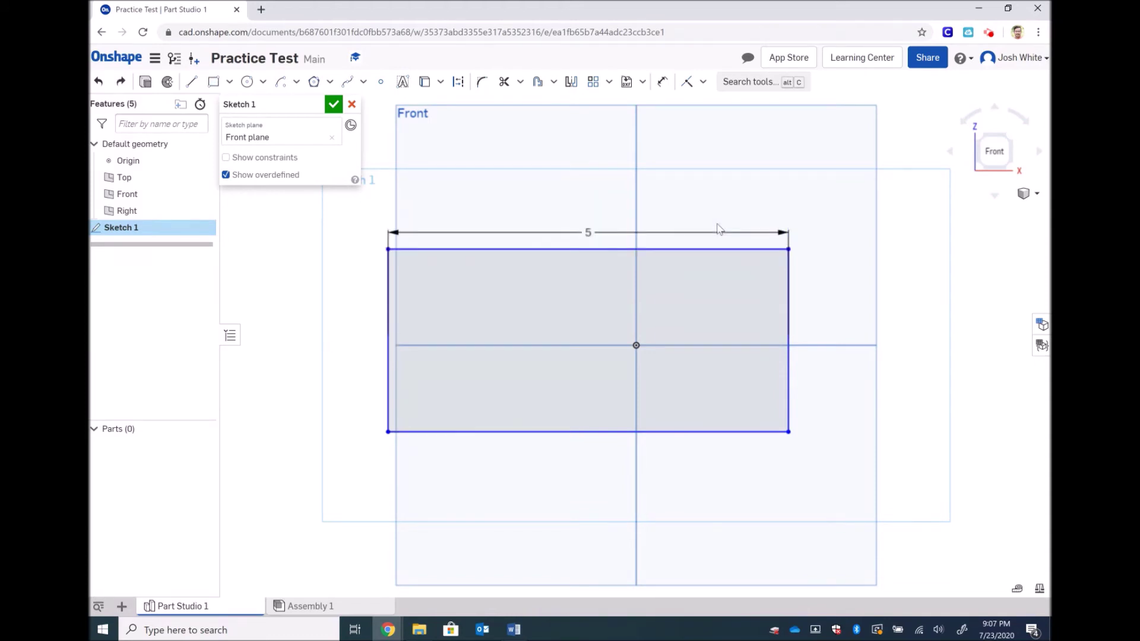
key(ctrl+z)
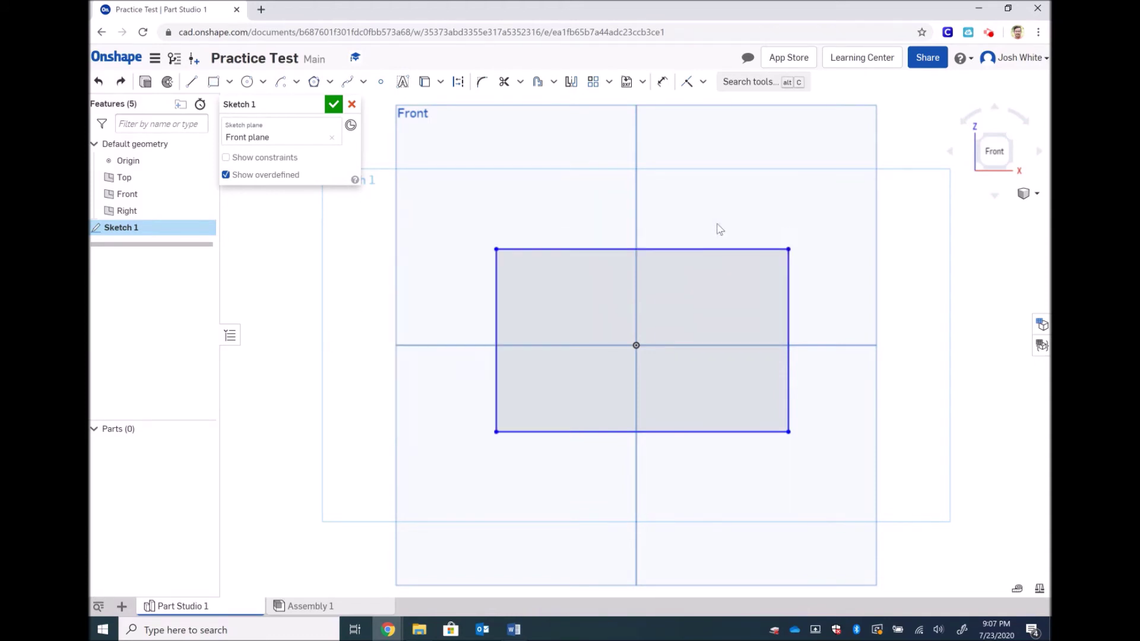
click(661, 82)
Step: Dimension the distance between the rectangle's left and right edges as 5
click(496, 275)
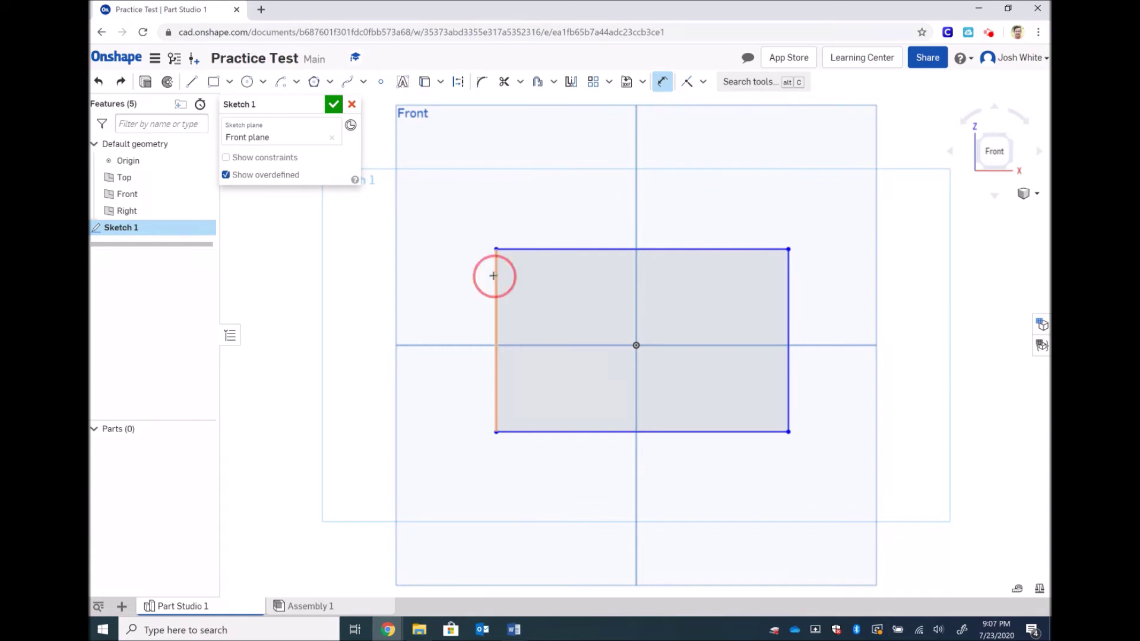
click(788, 291)
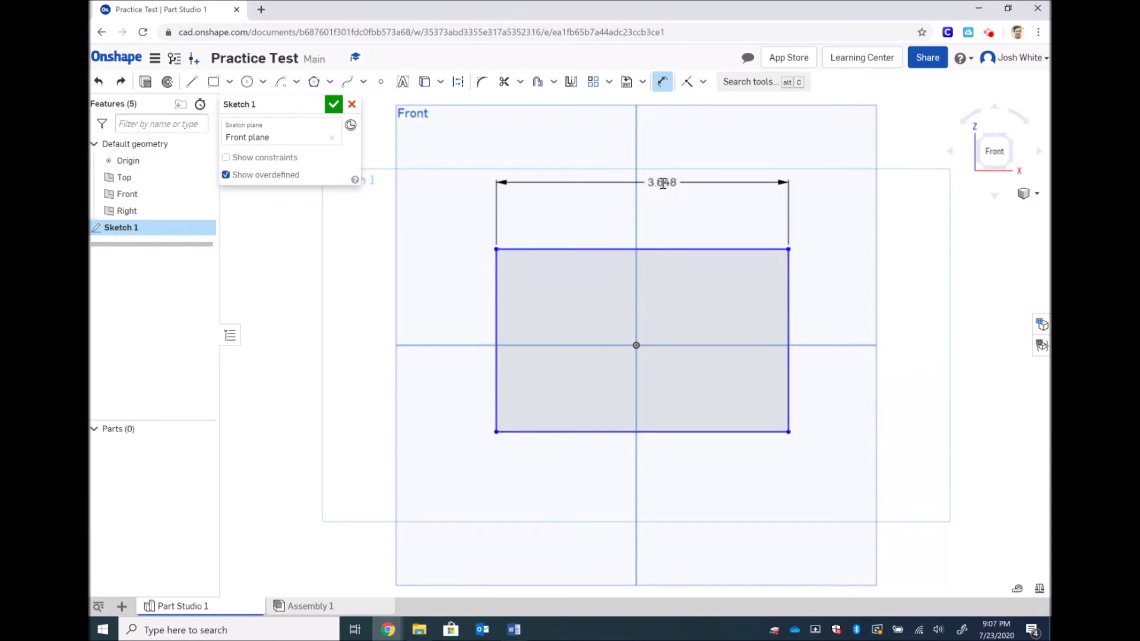
double_click(662, 182)
text(5)
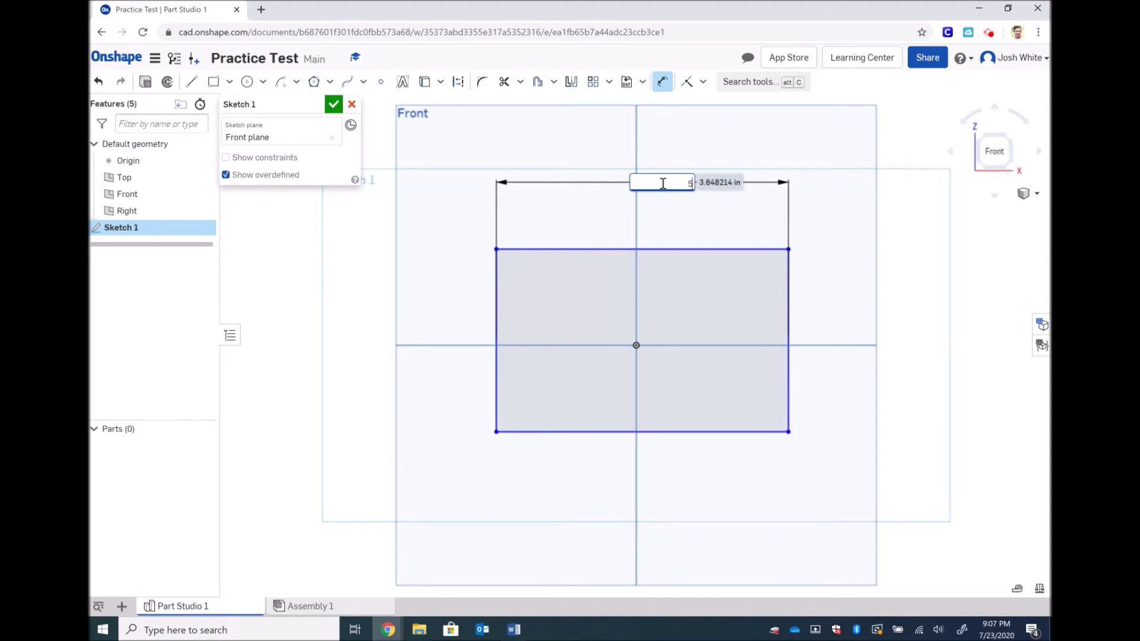
key(Return)
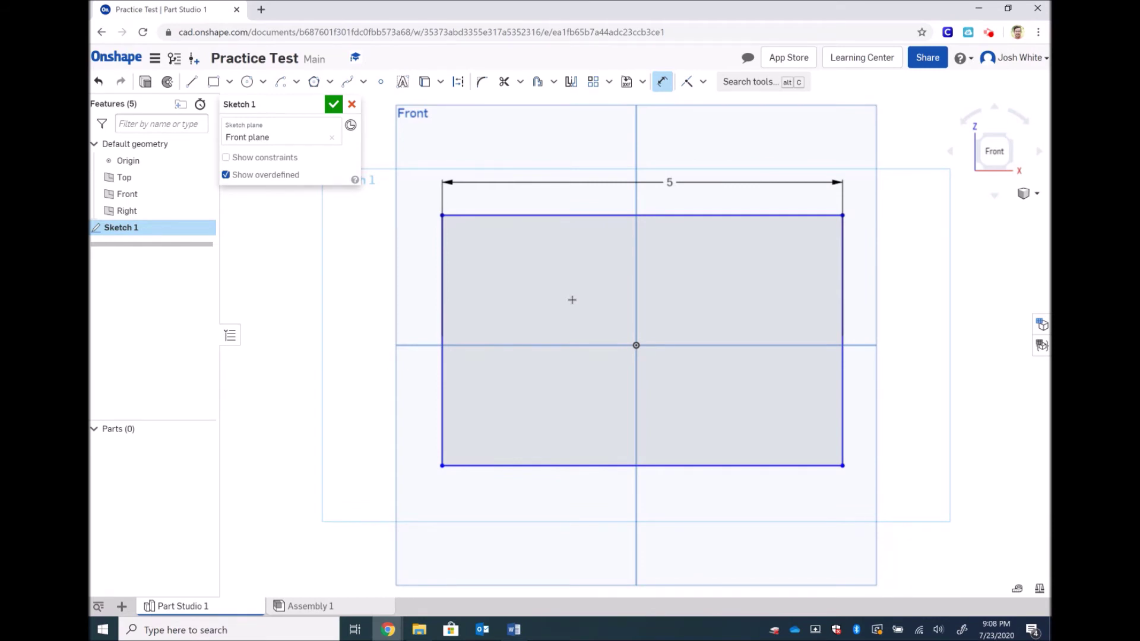
Step: Dimension the rectangle's left edge to a height of 3
click(442, 293)
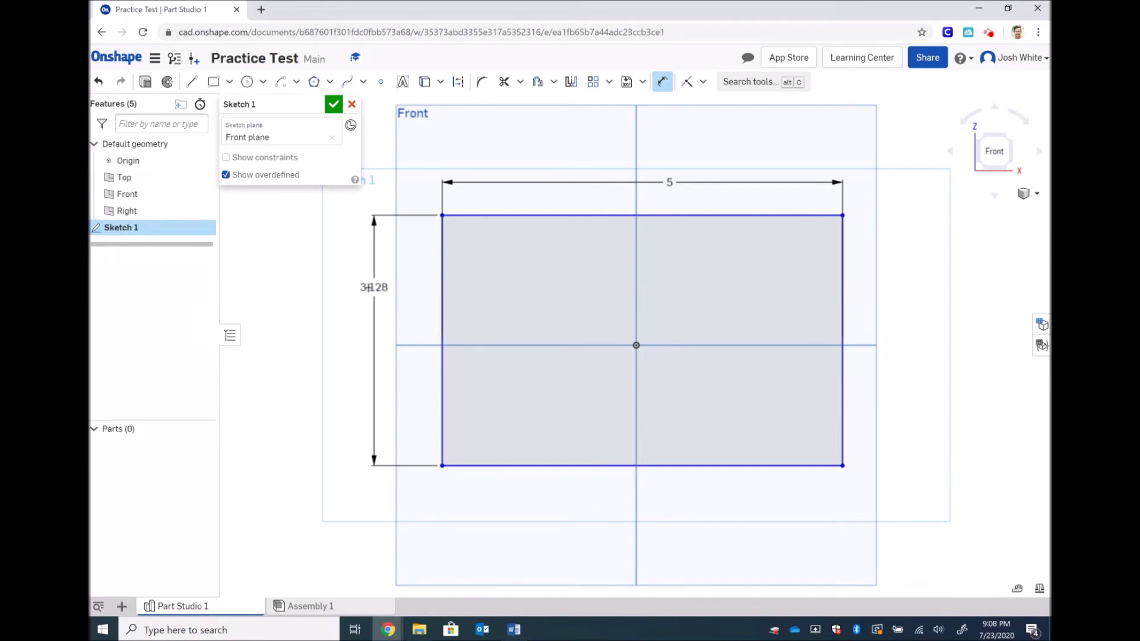
click(353, 290)
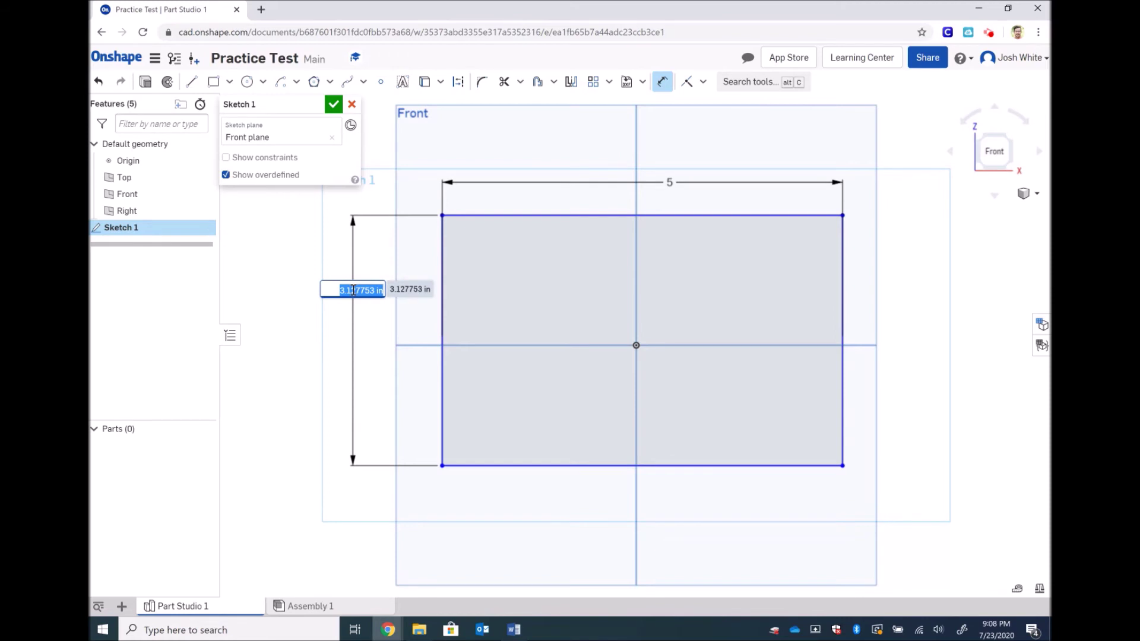
text(3)
key(Return)
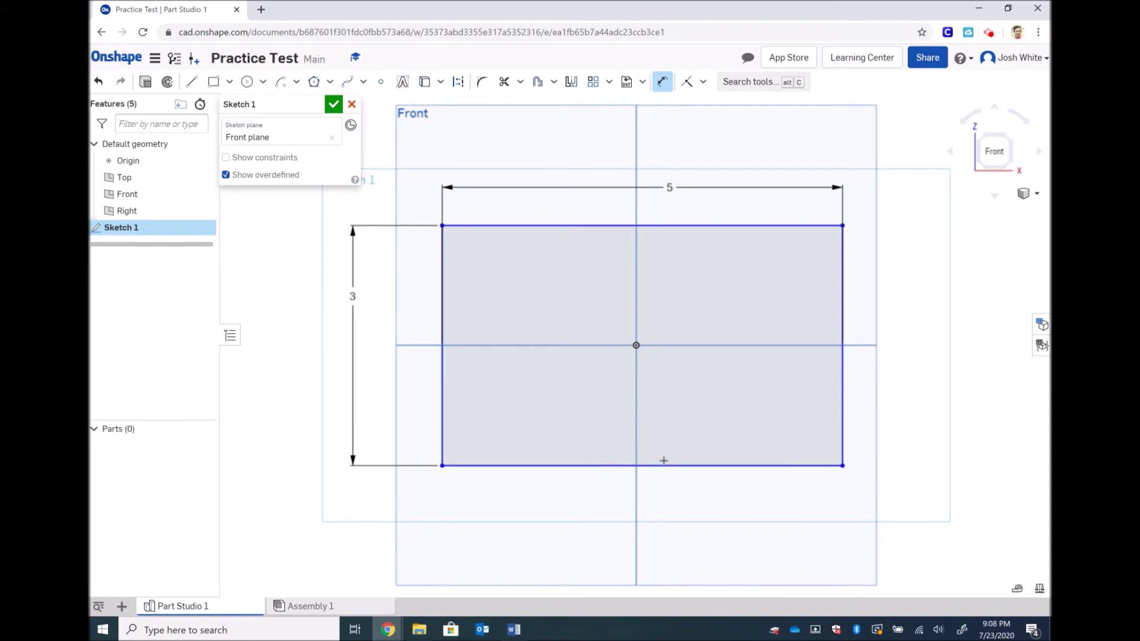
key(Escape)
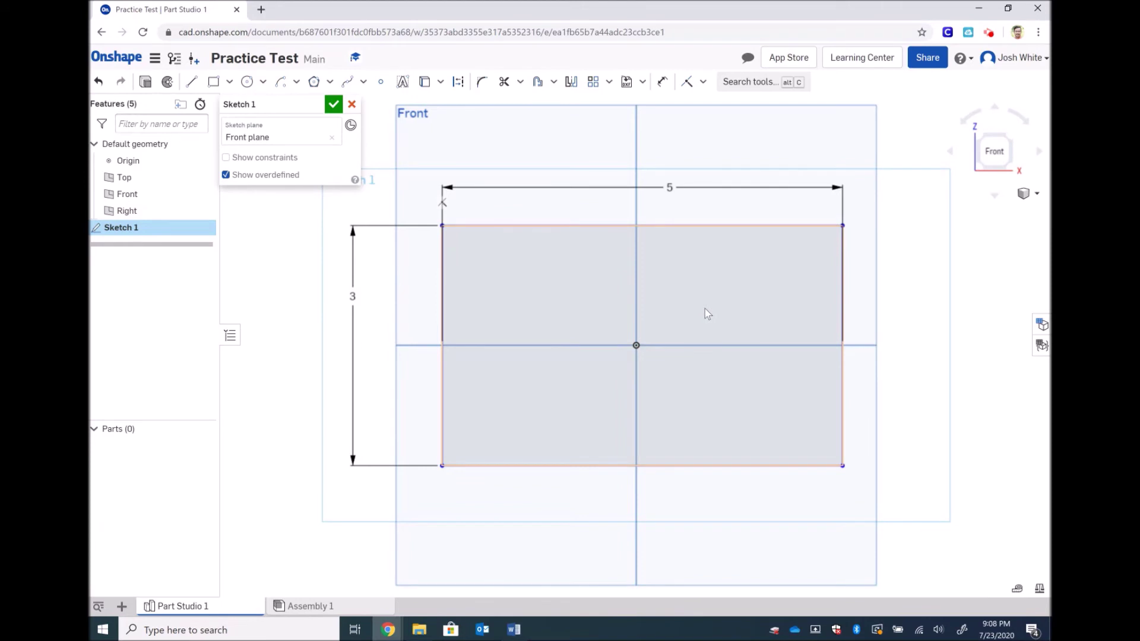
key(ctrl+z)
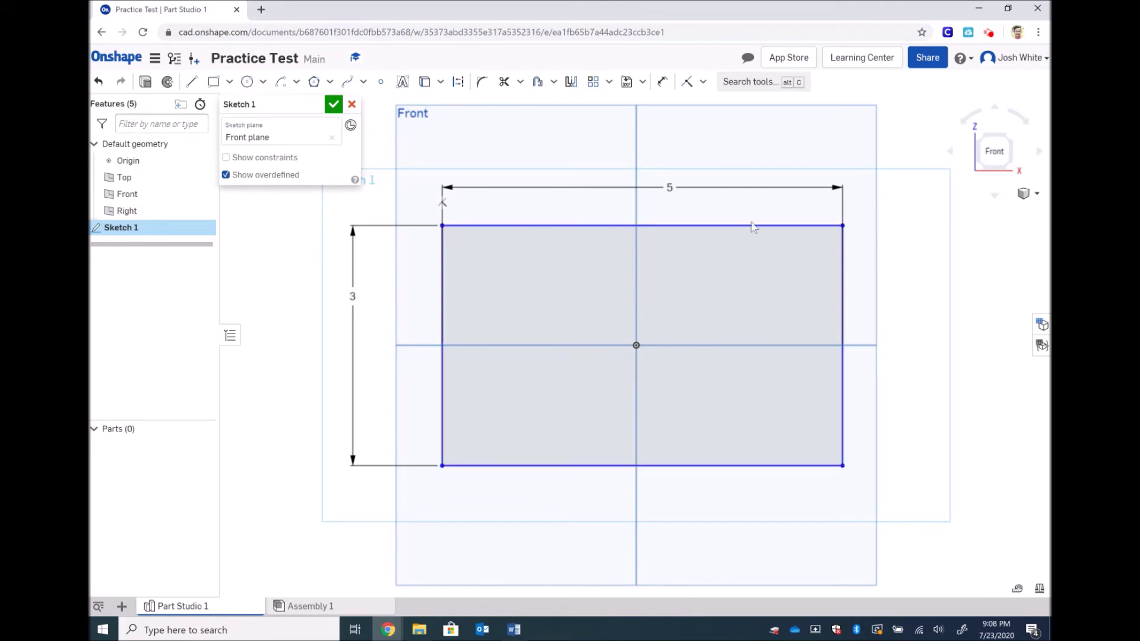
Step: Fillet the rectangle's top-left corner with a radius of 1
click(481, 83)
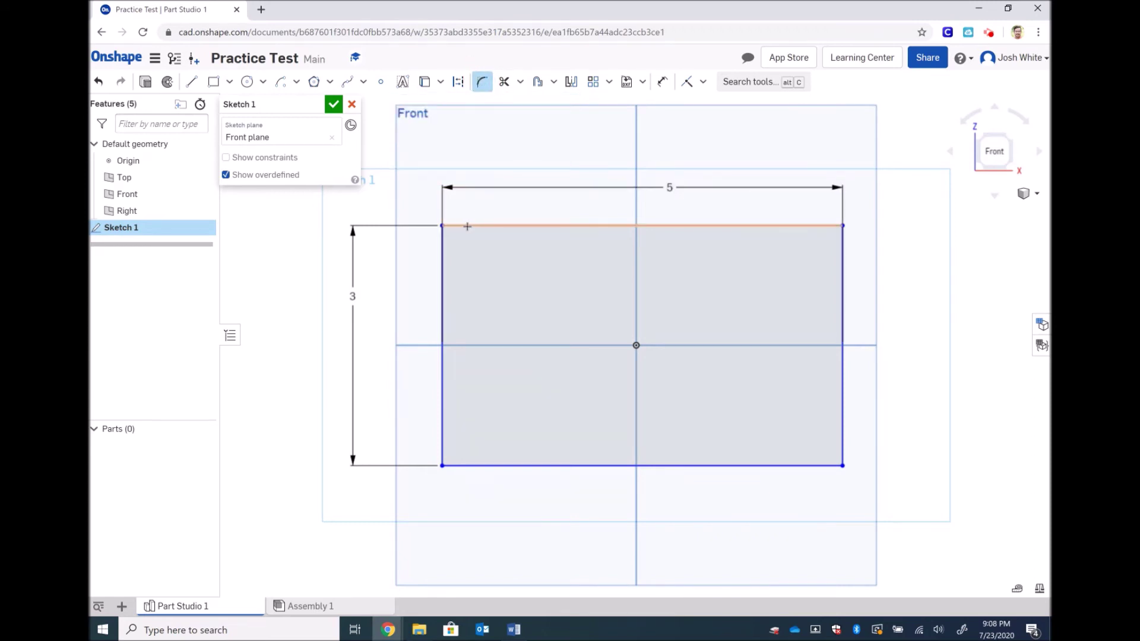
click(443, 226)
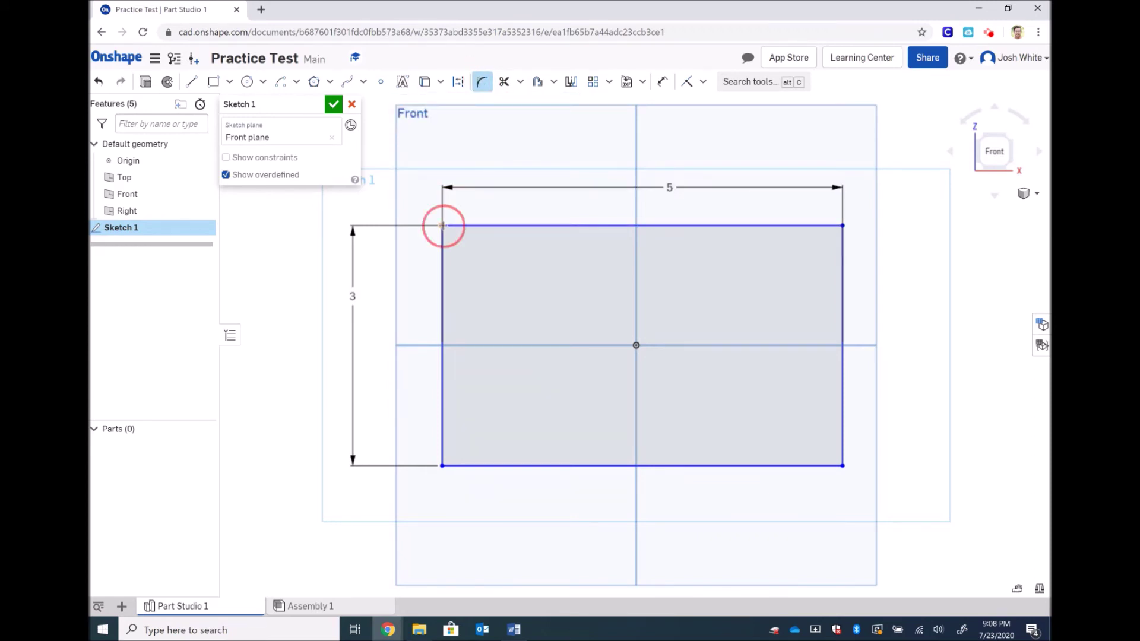
click(483, 241)
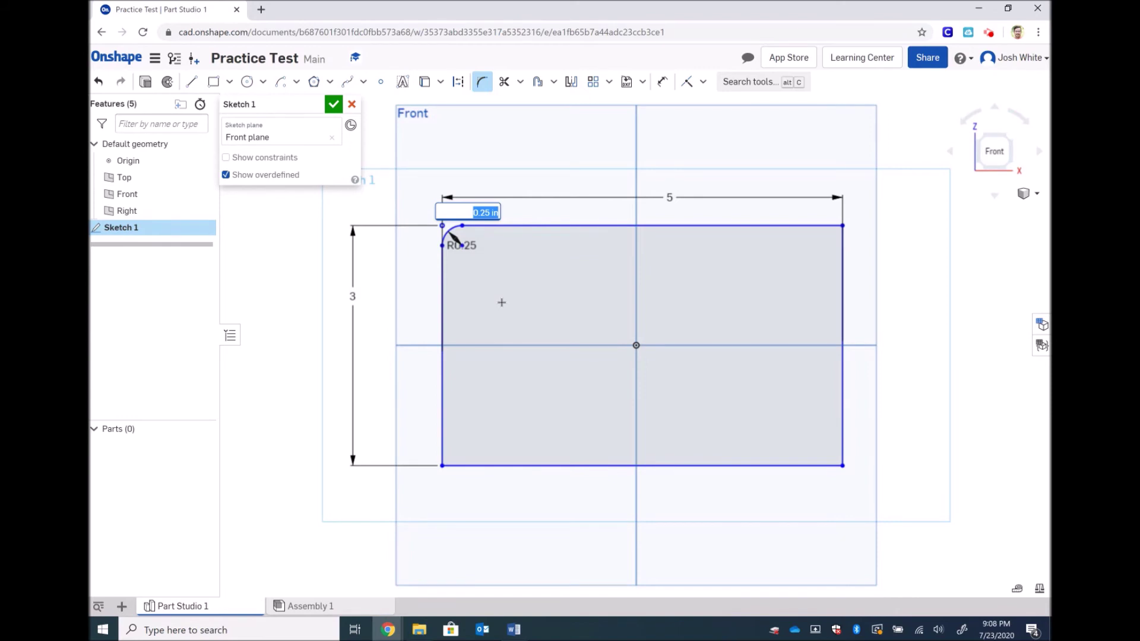
text(1)
key(Return)
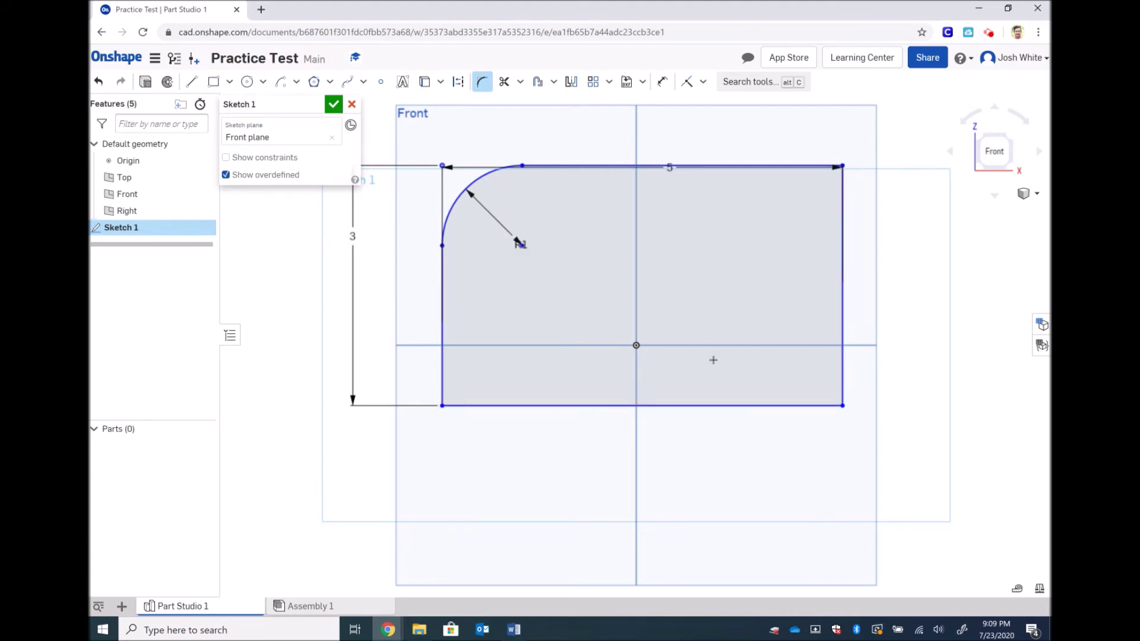
Step: Fillet the bottom-right corner with a 0.5 radius
click(842, 405)
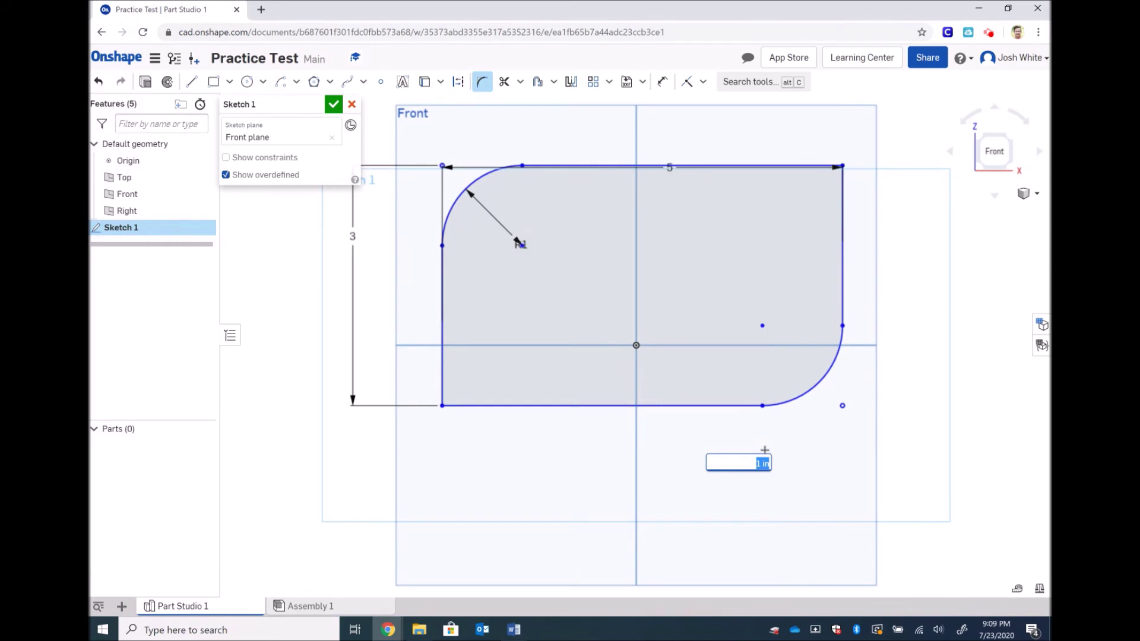
key(BackSpace)
text(.5)
key(BackSpace)
key(BackSpace)
text(0.5)
key(Return)
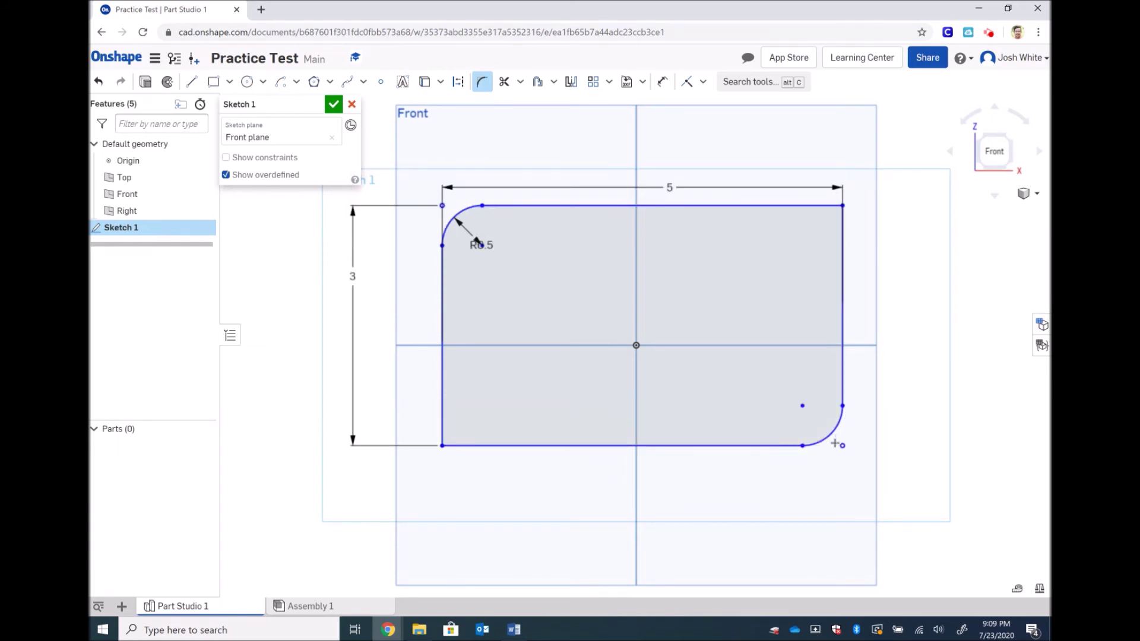
Step: Add an R0.5 radius dimension to the bottom-right fillet arc
click(663, 81)
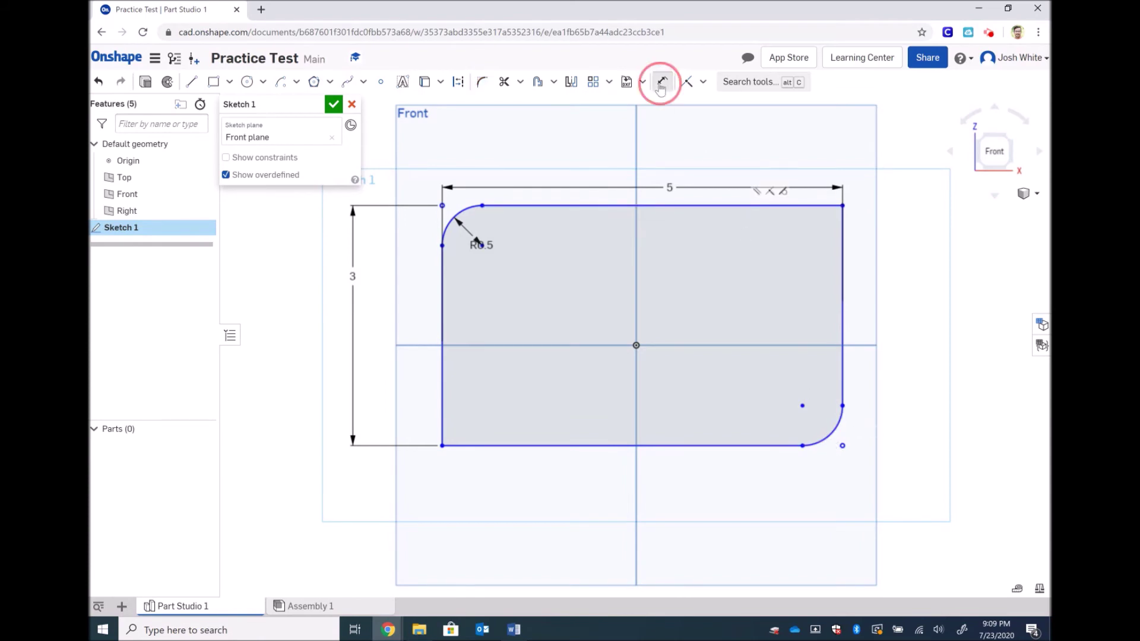
click(829, 438)
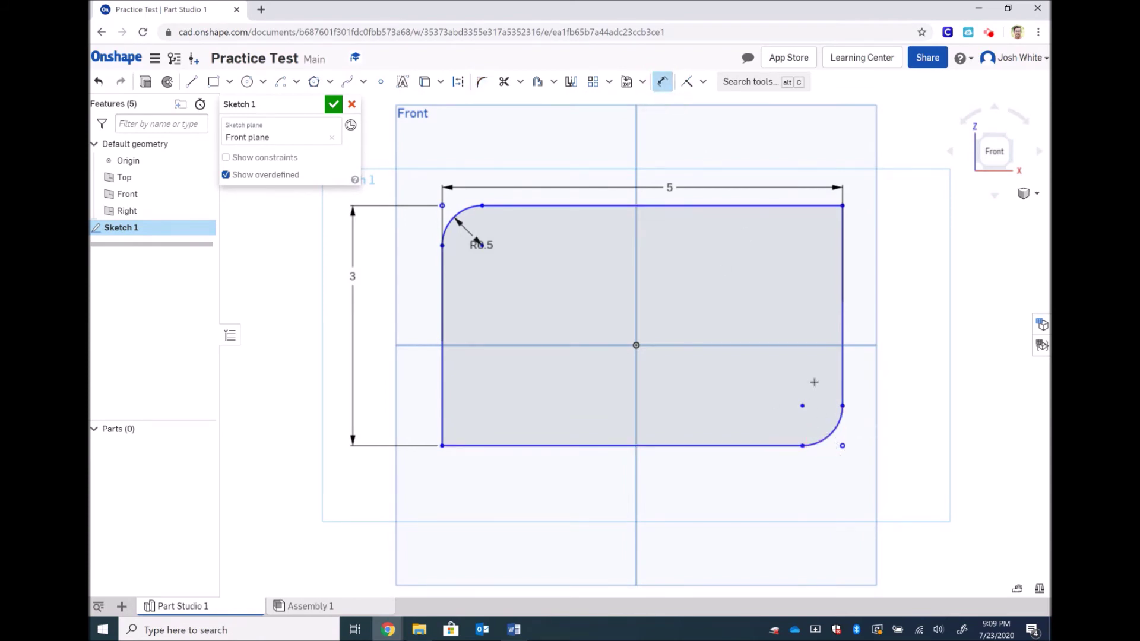
click(811, 373)
double_click(810, 373)
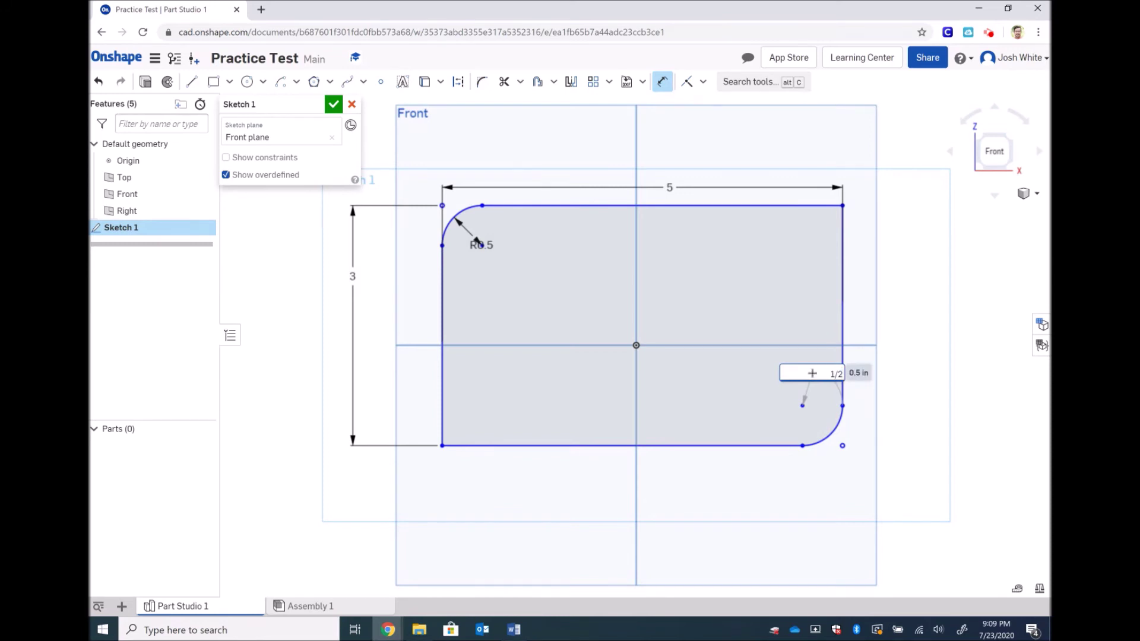
key(Return)
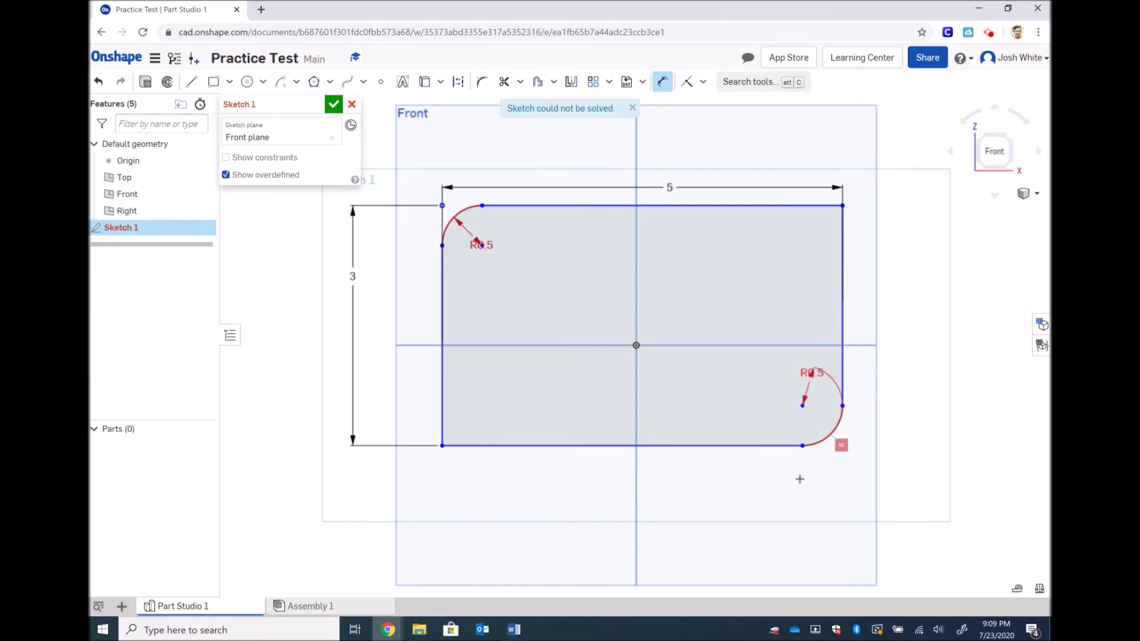
Step: Undo the change that broke the sketch and set the top-left fillet radius to 1
key(Escape)
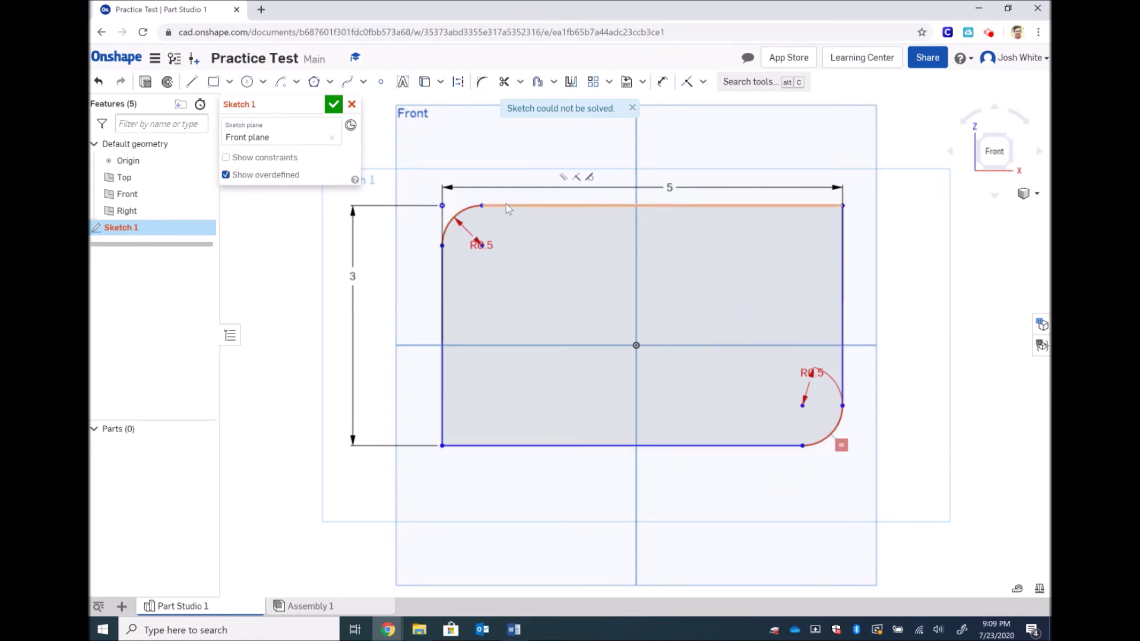
key(ctrl+z)
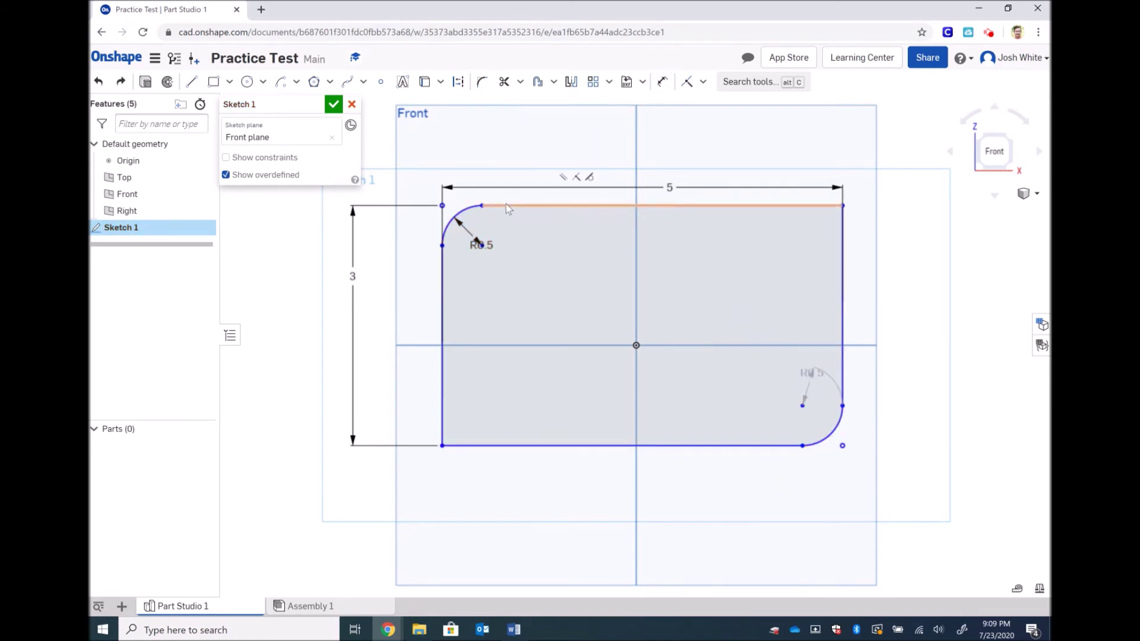
double_click(480, 242)
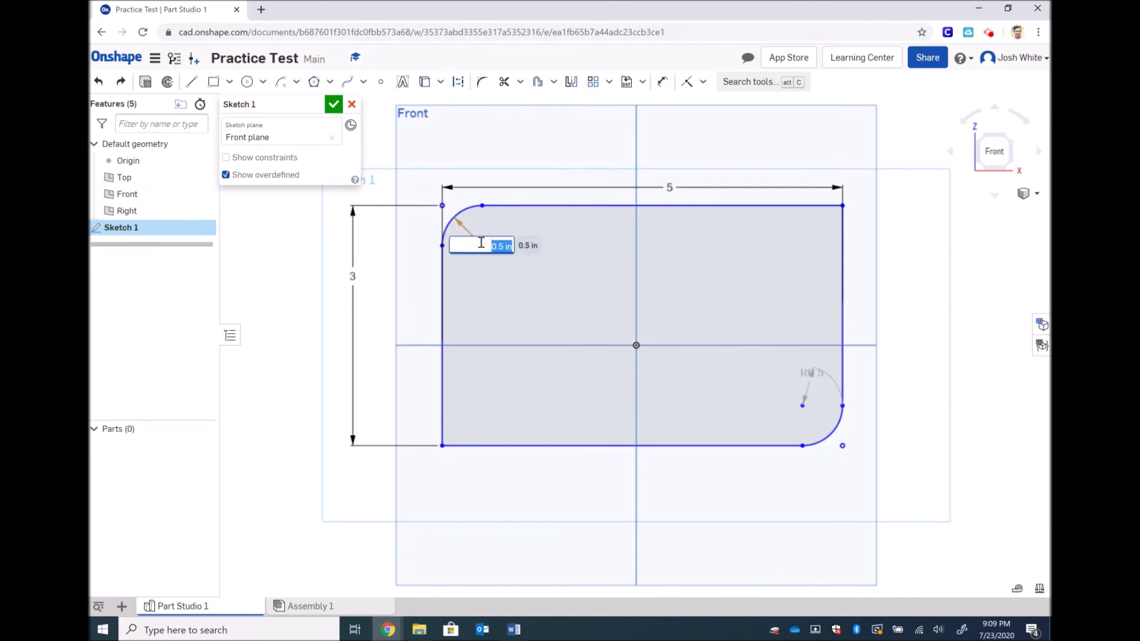
text(1)
key(Return)
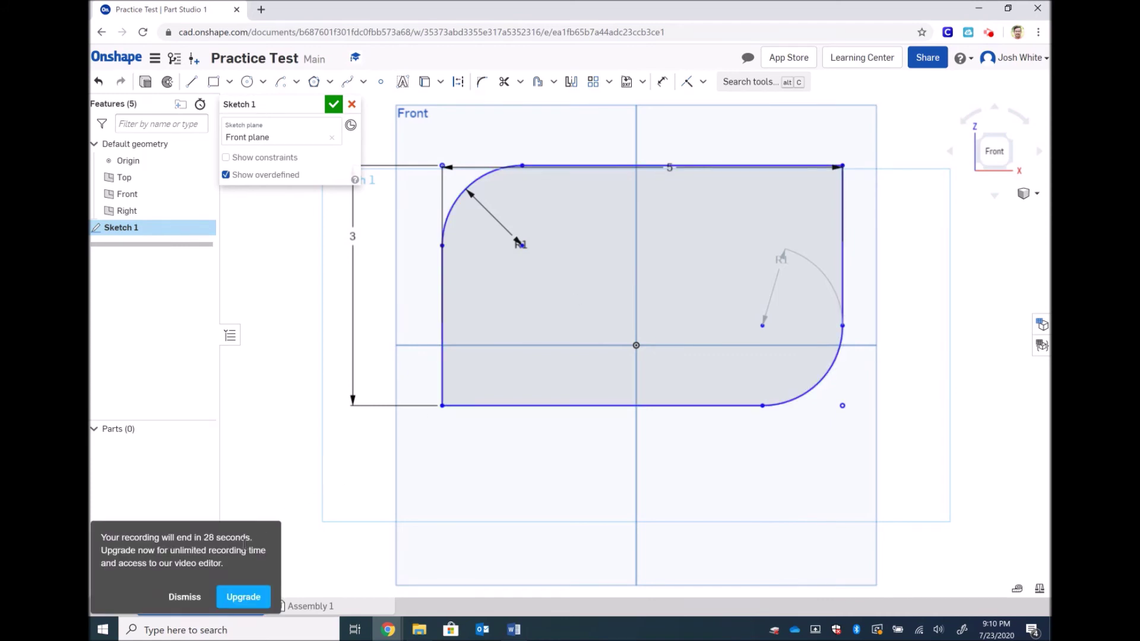
click(184, 597)
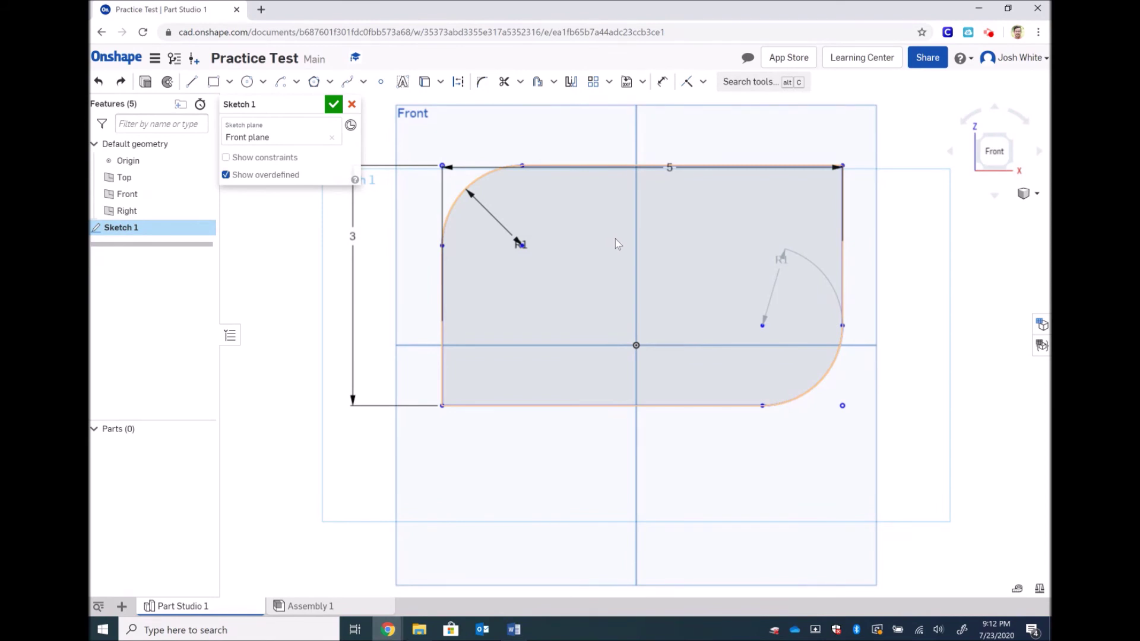
Step: Attempt an S-spline from above to below the rectangle, then cancel the failed attempt
click(350, 87)
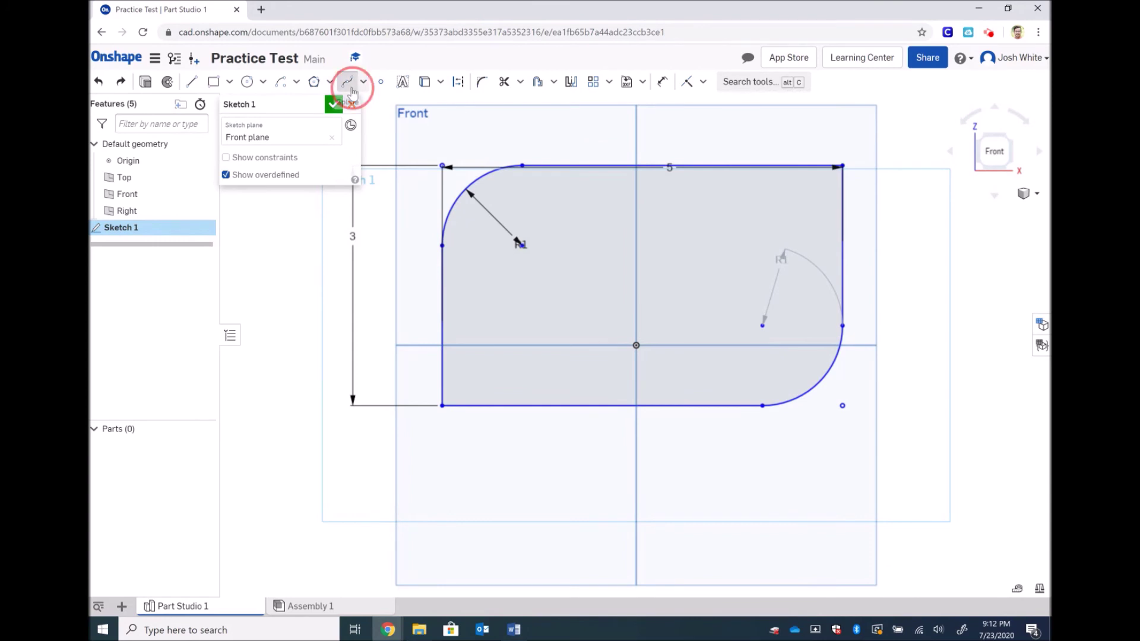
click(668, 118)
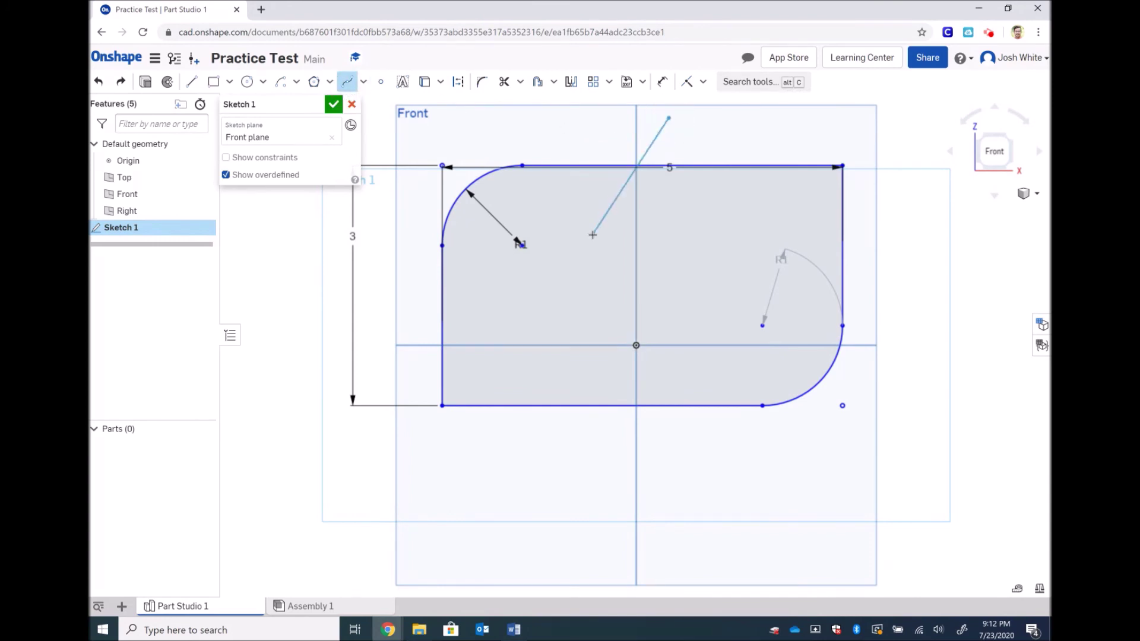
click(593, 234)
click(695, 315)
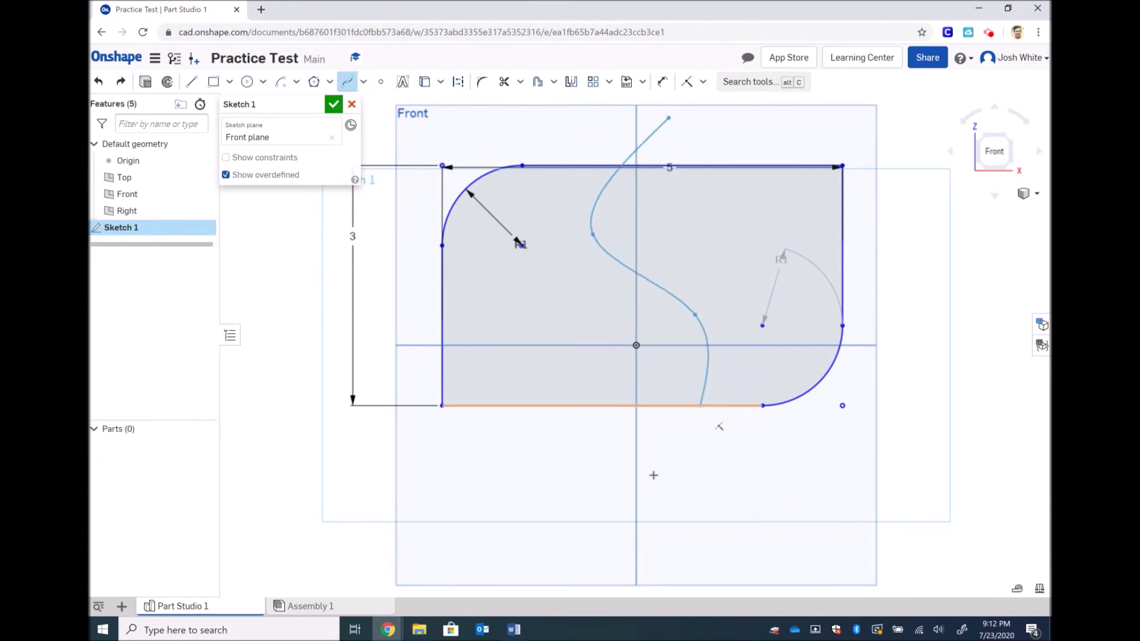
click(609, 496)
right_click(608, 495)
key(Escape)
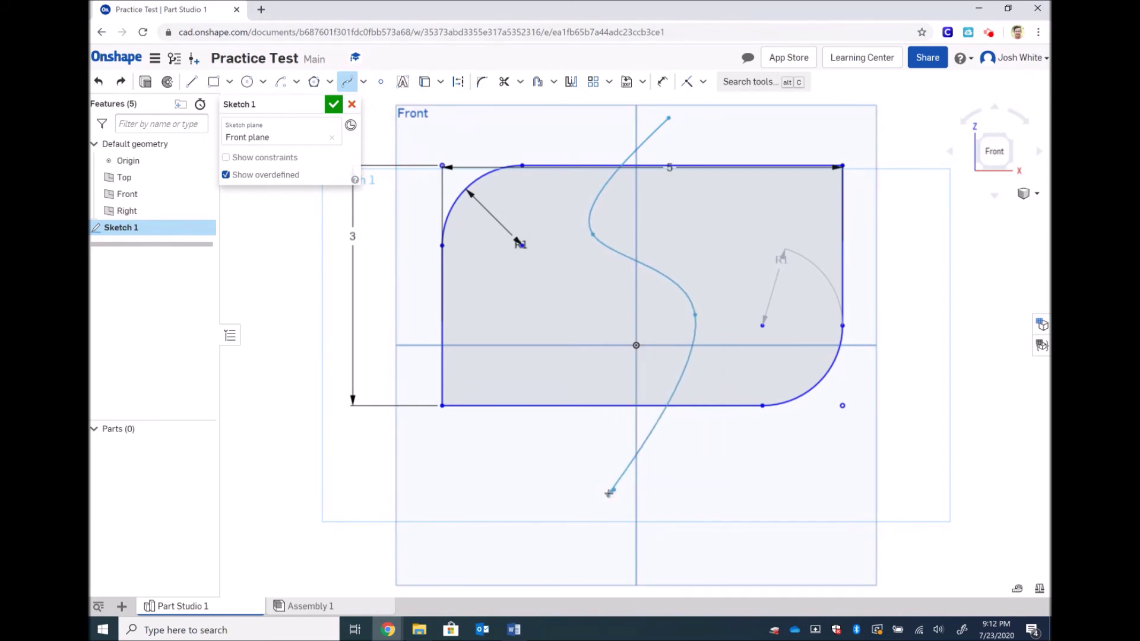
double_click(712, 519)
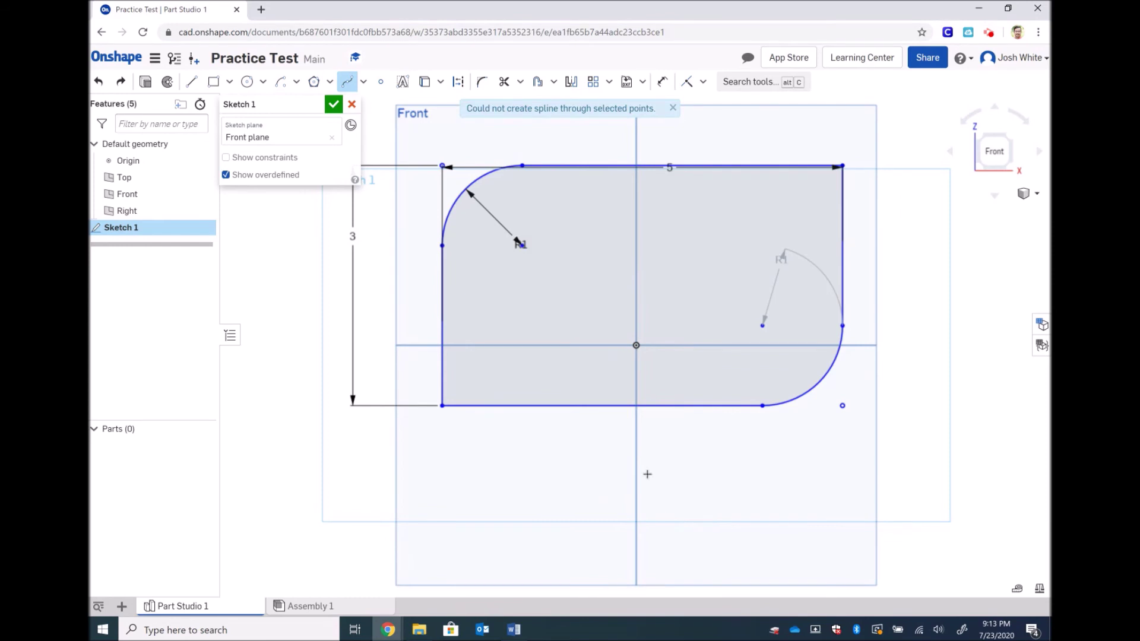
click(347, 81)
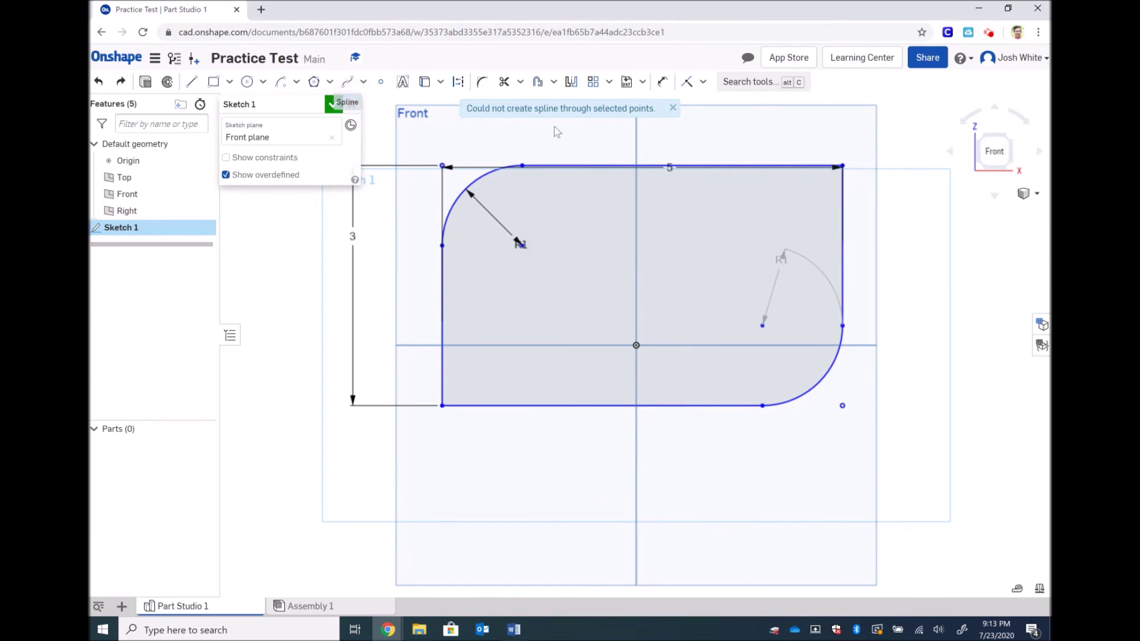
Step: Draw the S-spline from above the rectangle through two bends to below it
click(348, 81)
click(707, 119)
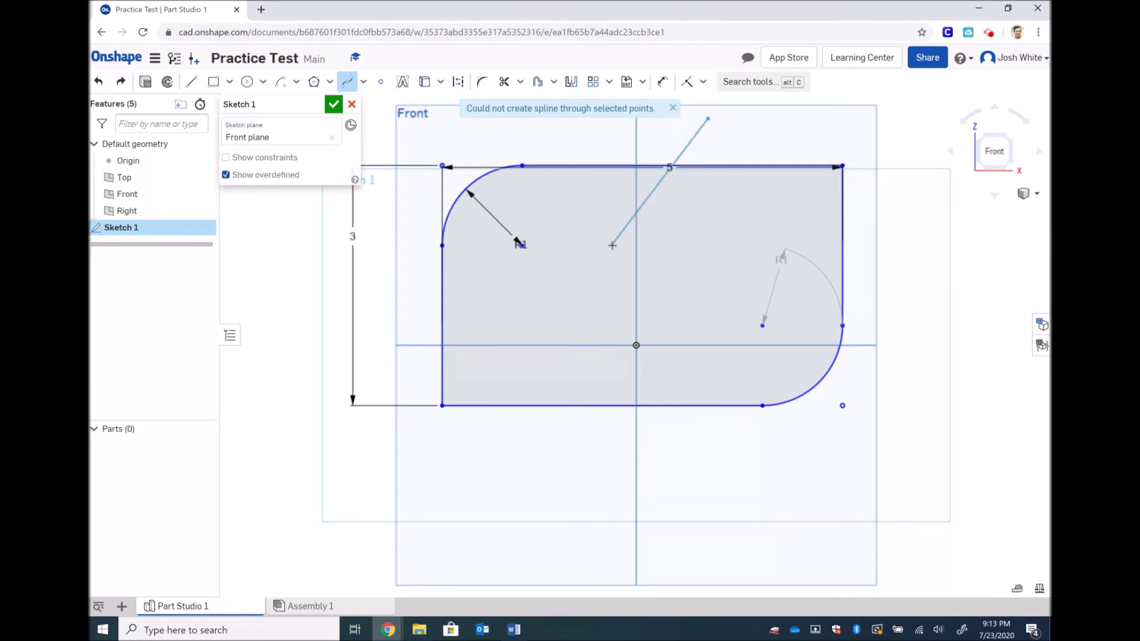
click(612, 246)
click(714, 354)
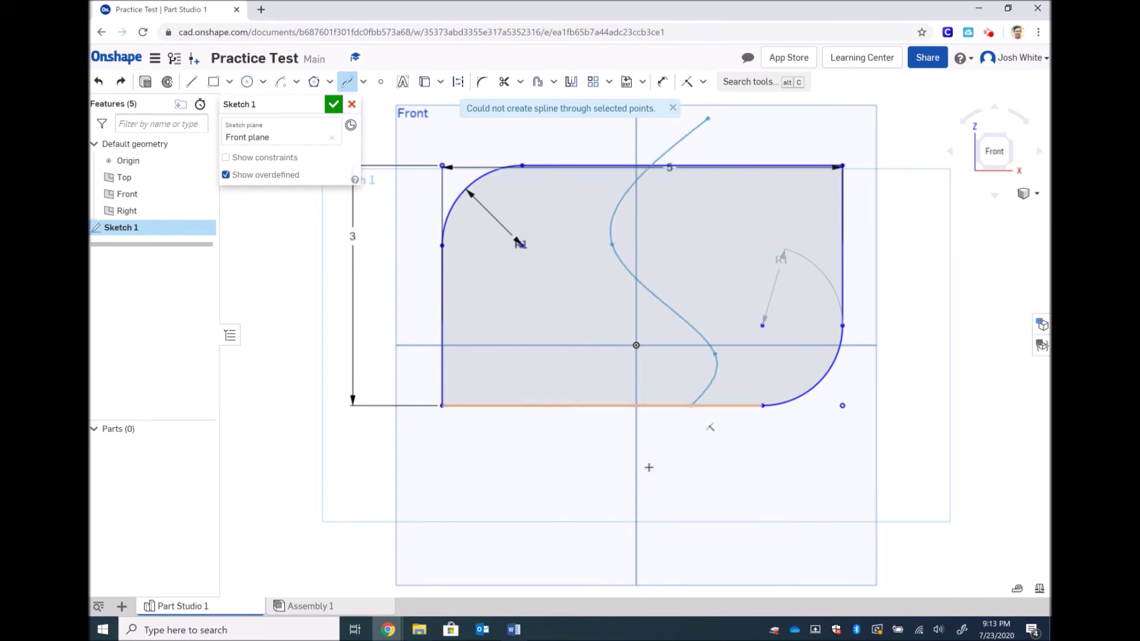
double_click(608, 493)
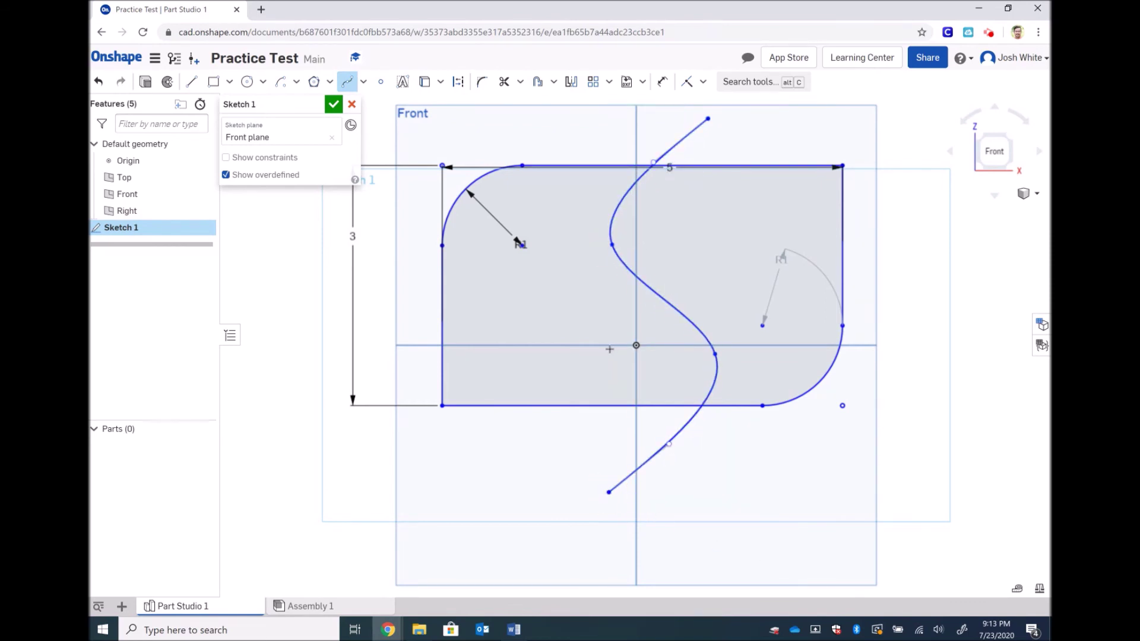
Step: Draw a straight line rising from the rectangle's left part toward its right side
click(193, 84)
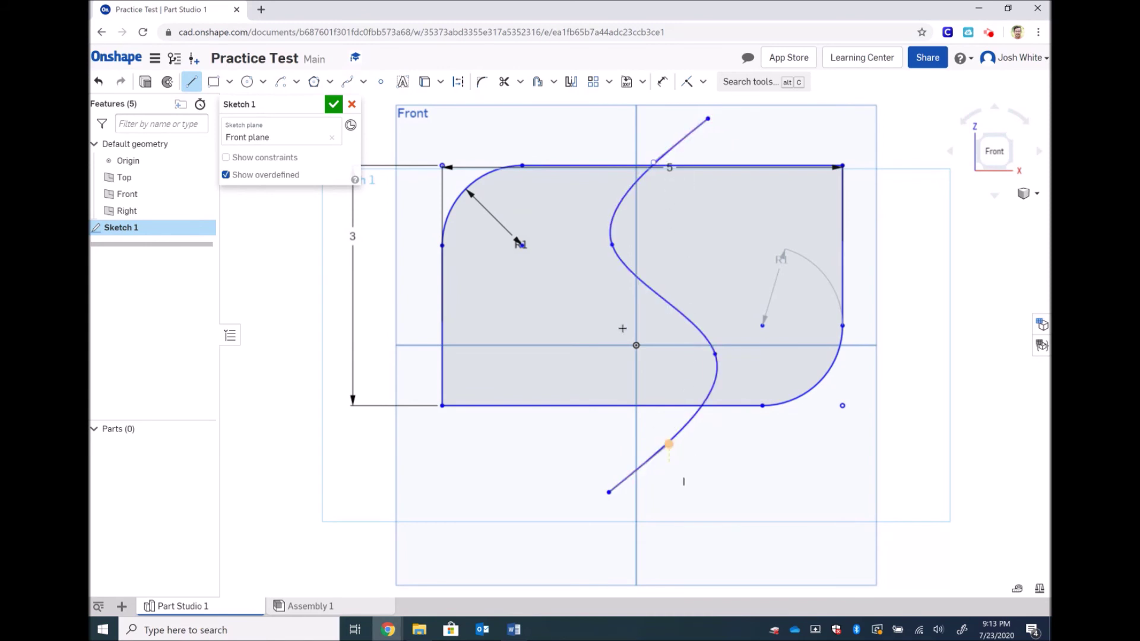
click(521, 309)
click(744, 261)
key(Escape)
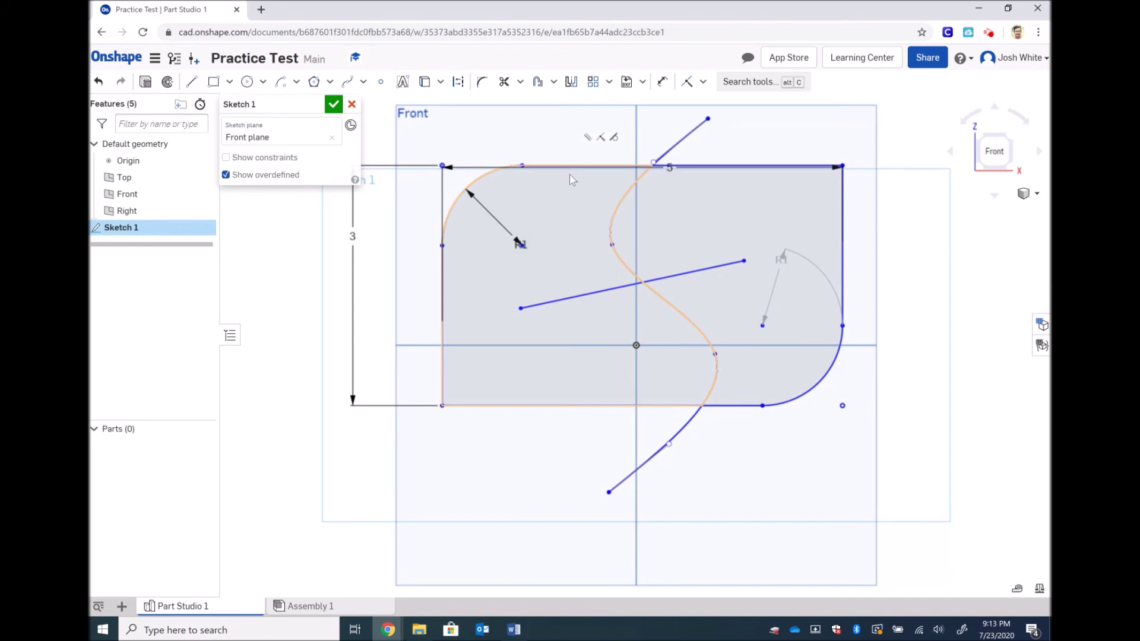
Step: Trim the spline ends protruding above and below the rectangle
click(520, 81)
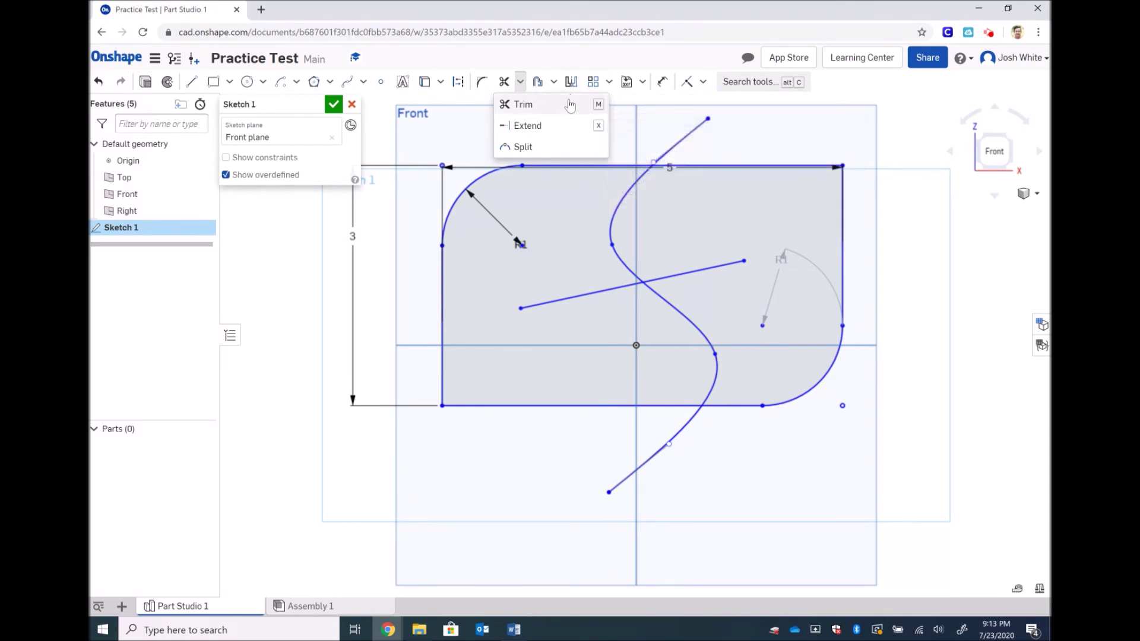
click(522, 104)
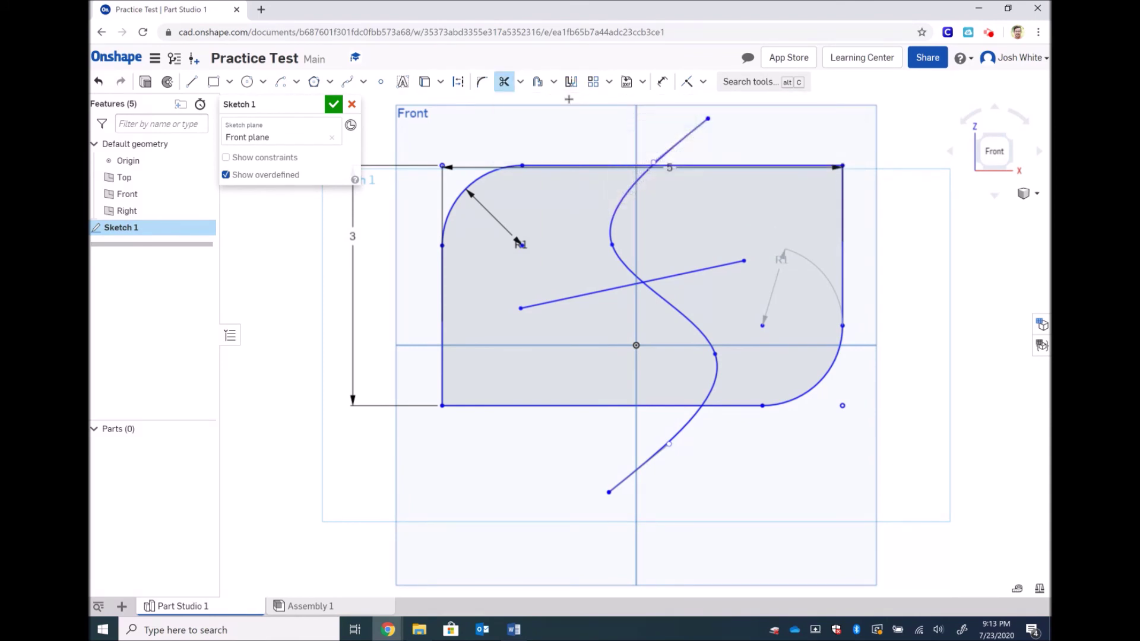
click(680, 139)
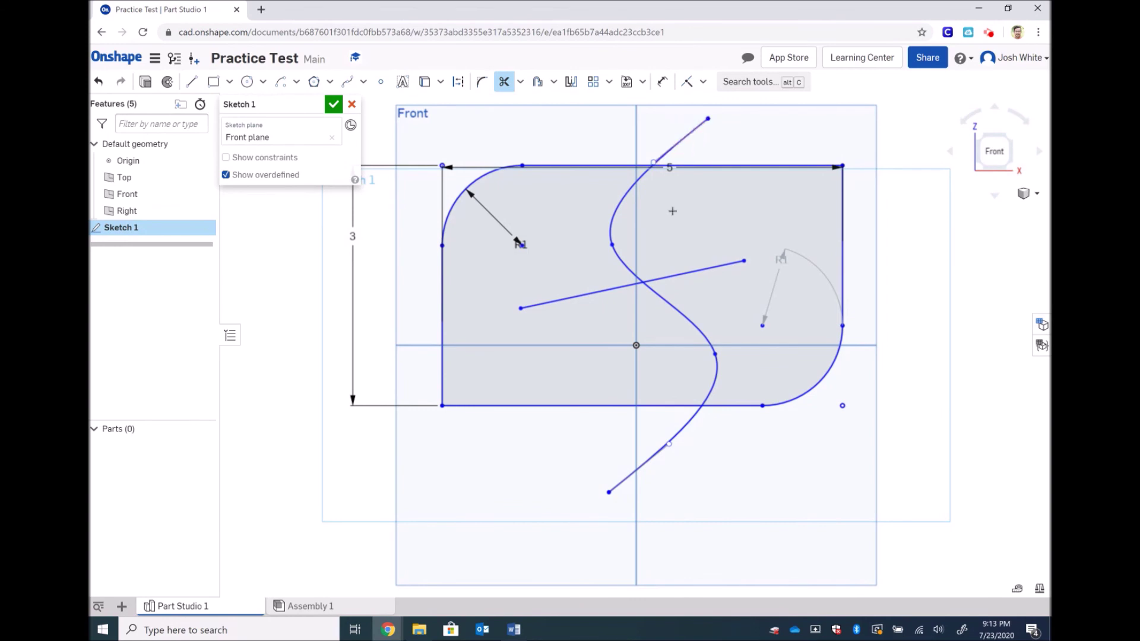
click(651, 452)
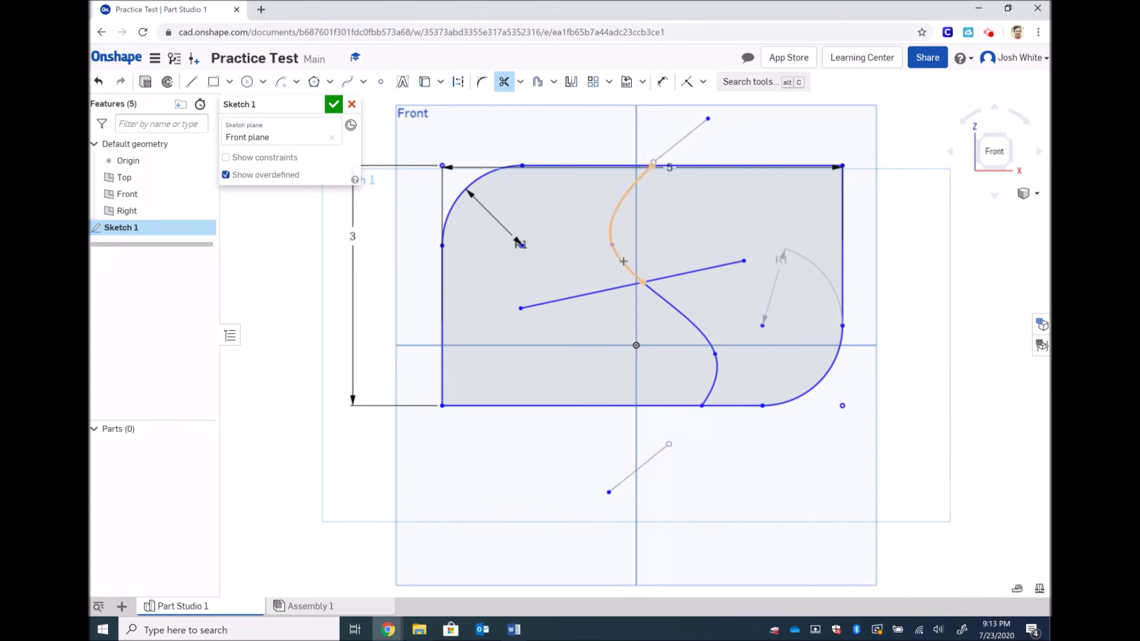
Step: Extend both ends of the slanted line to the rectangle's left and right edges
click(520, 83)
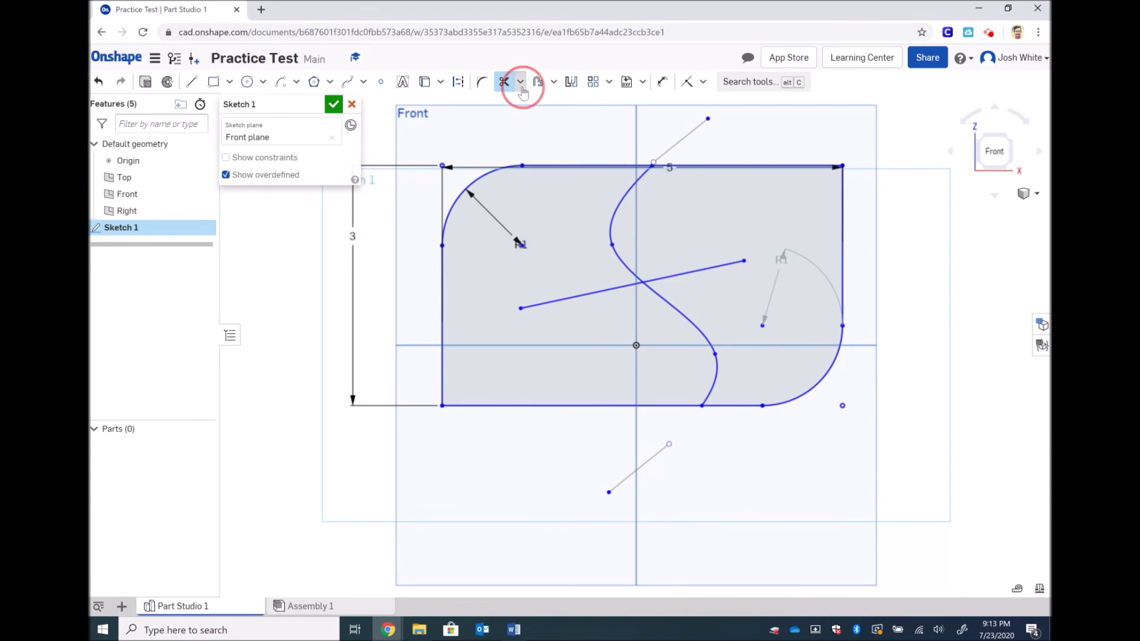
click(534, 123)
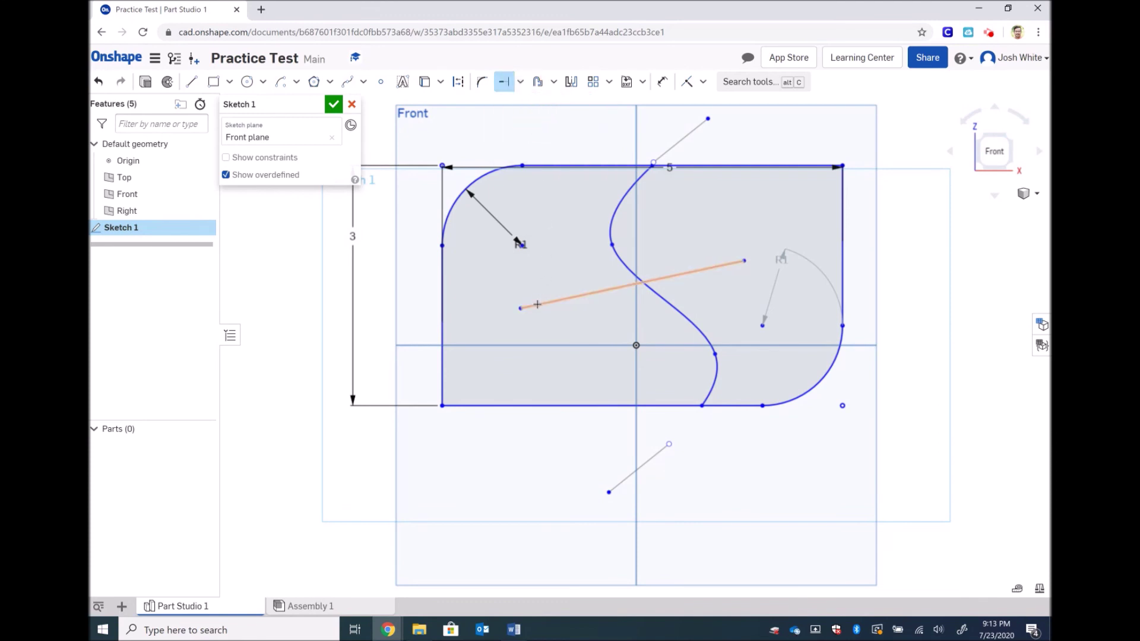
drag(522, 308, 443, 320)
drag(820, 217, 839, 219)
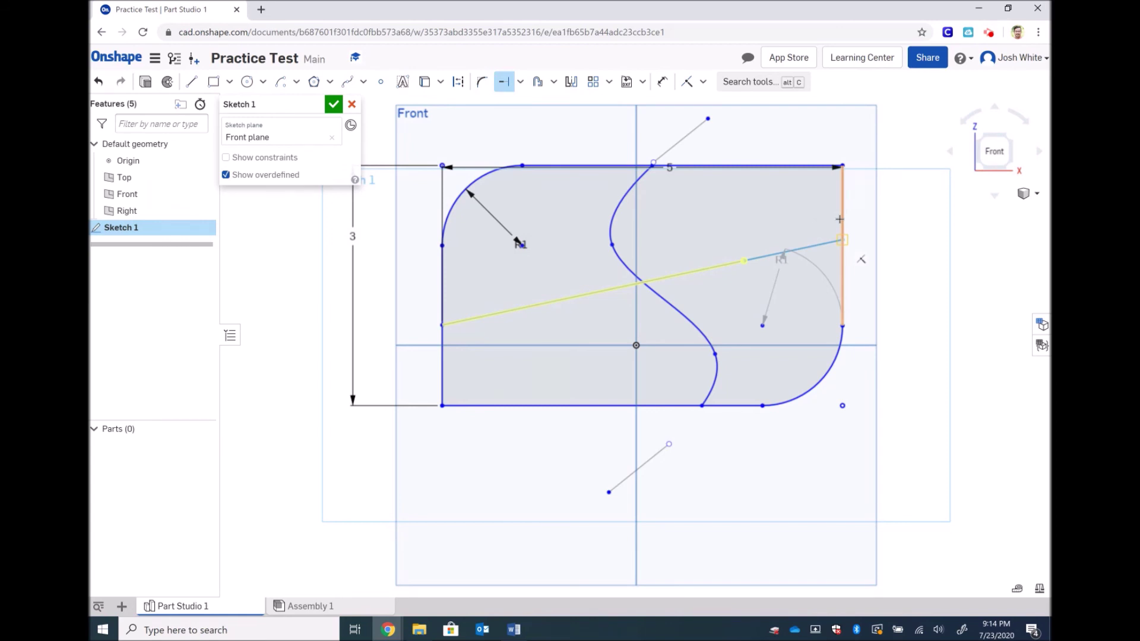
drag(839, 219, 839, 219)
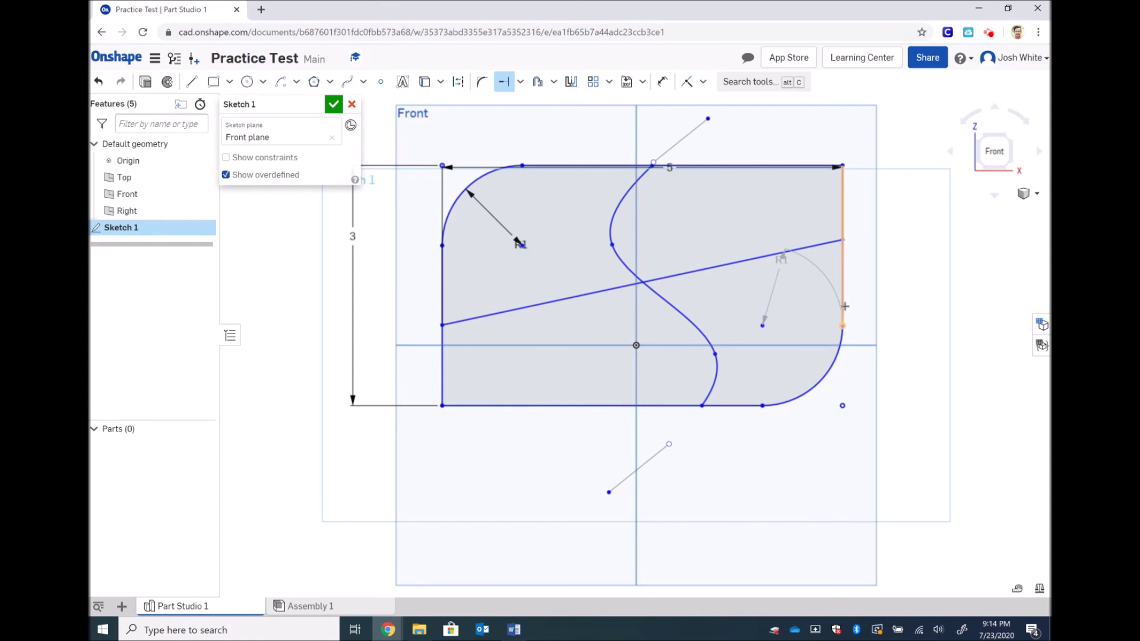
key(Escape)
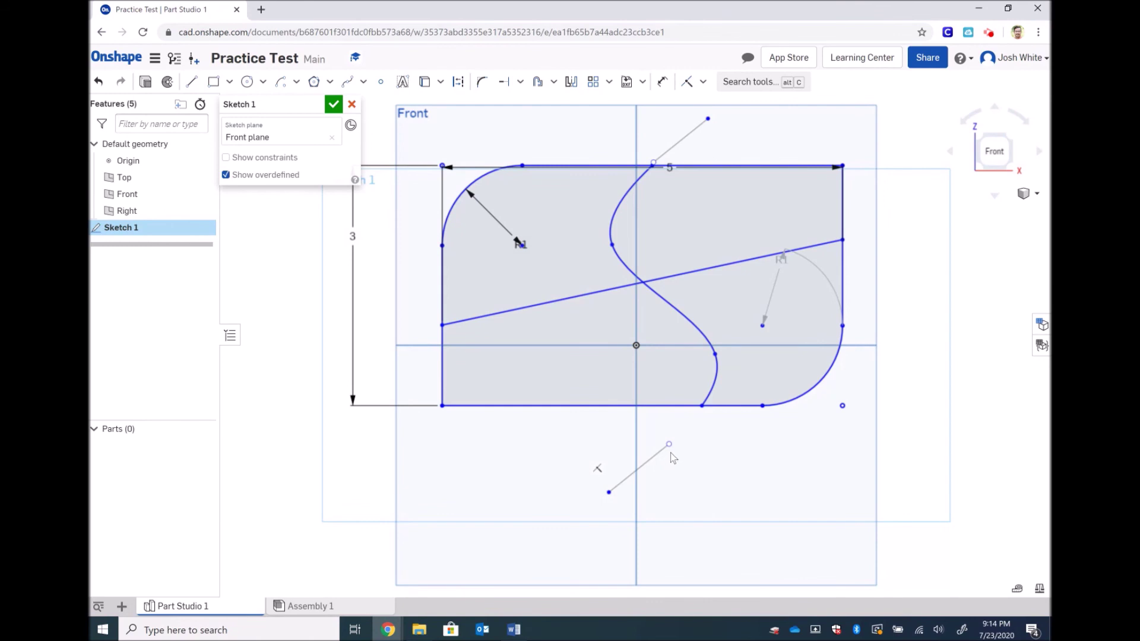
Step: Drag the gray segment's endpoint below the rectangle down and right, reshaping the spline's lower curve
mouse_move(669, 444)
mouse_down()
mouse_move(714, 490)
mouse_move(664, 440)
mouse_move(718, 475)
mouse_move(669, 444)
mouse_up()
click(668, 442)
mouse_move(720, 476)
mouse_down()
mouse_move(732, 491)
mouse_move(682, 450)
mouse_move(736, 479)
mouse_up()
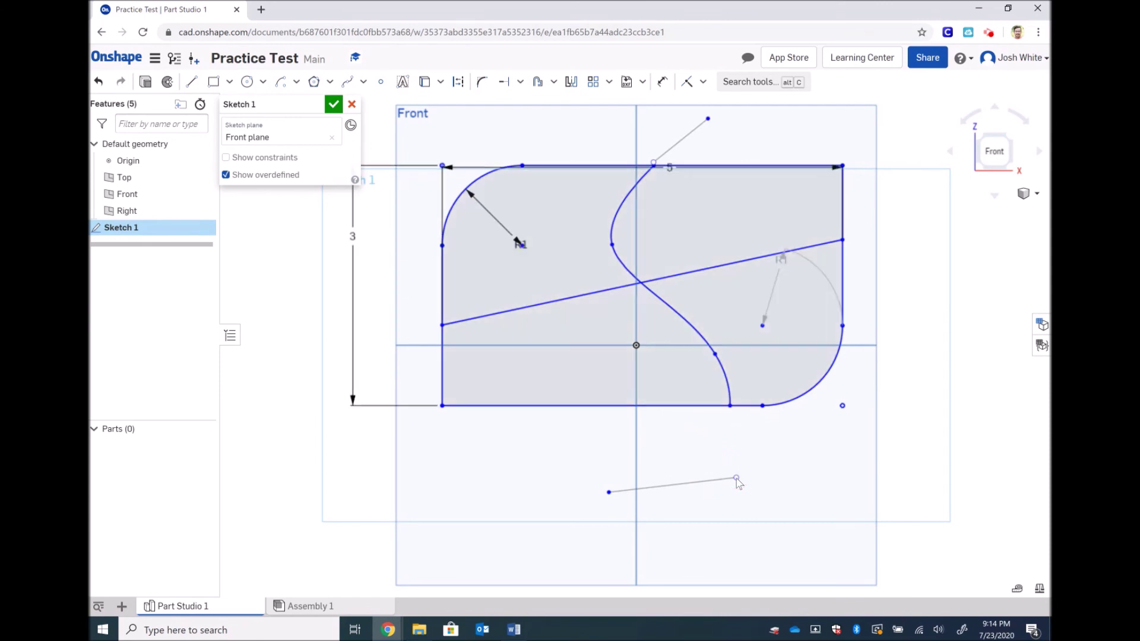